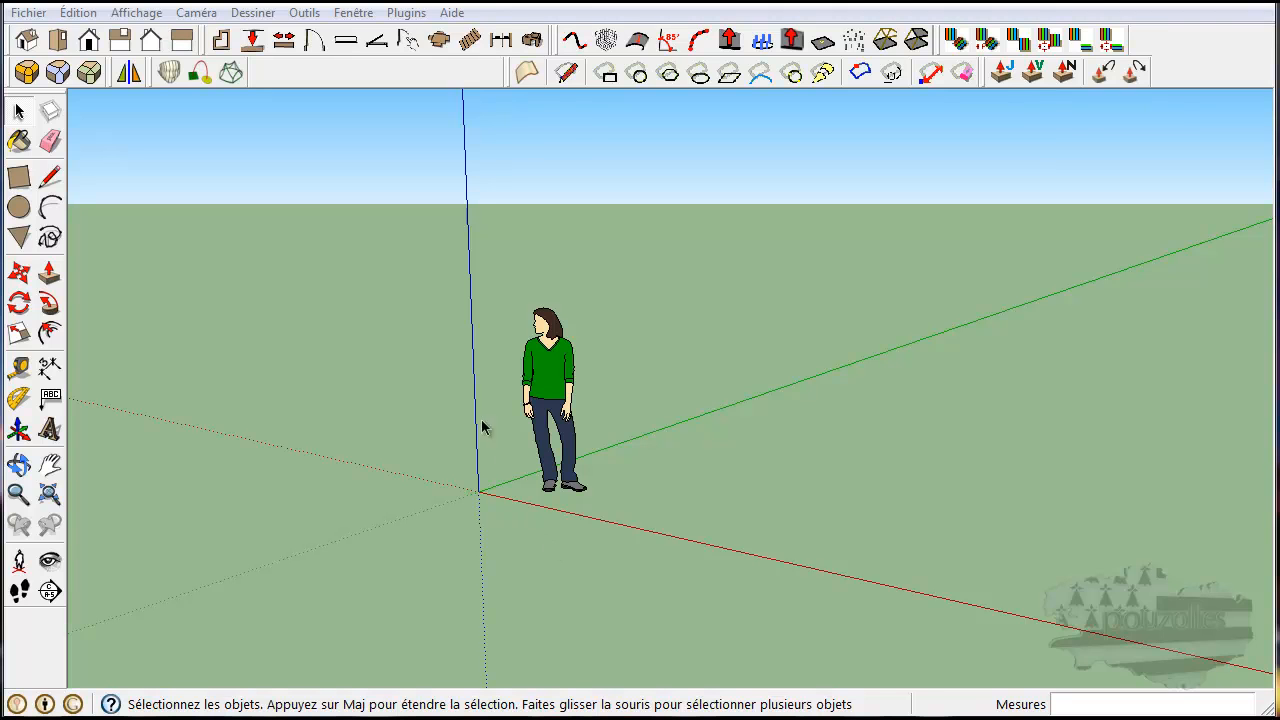
Draw a large rectangle on the ground beside the figure, with its front edge along the red axis
{"action": "left_click", "coordinate": [51, 337]}
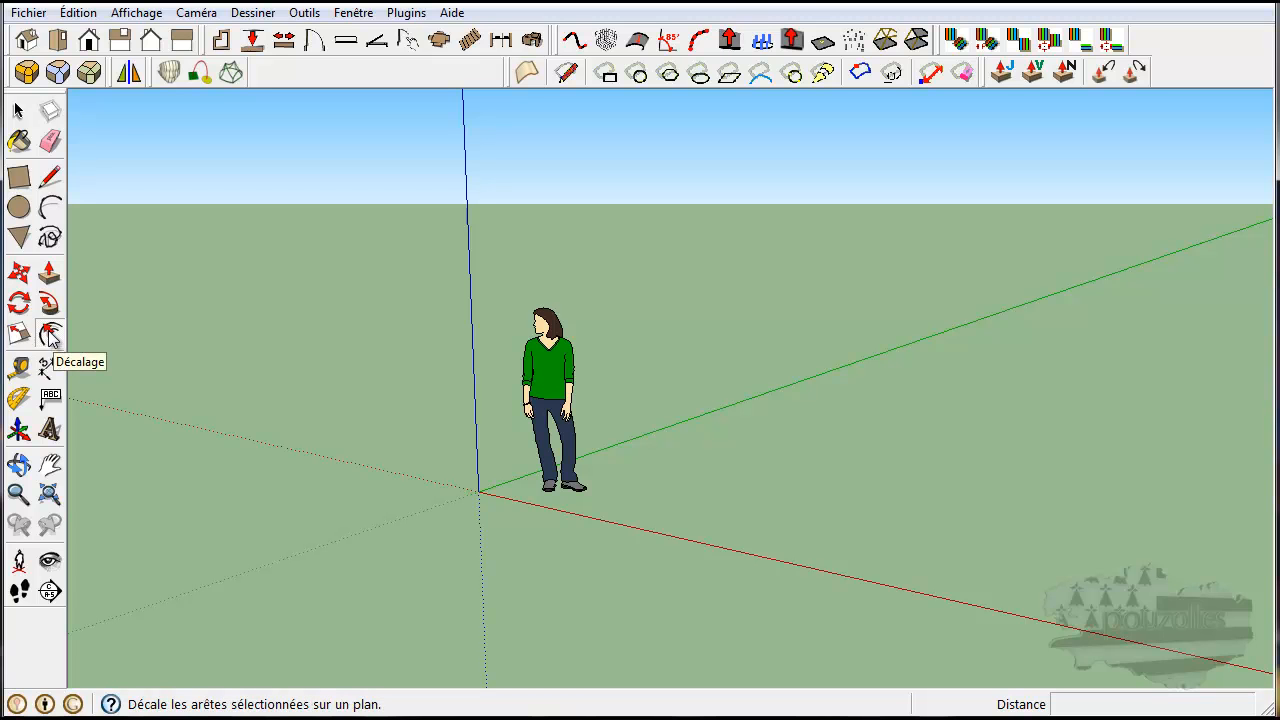
{"action": "middle_click_drag", "start_coordinate": [543, 523], "coordinate": [654, 560]}
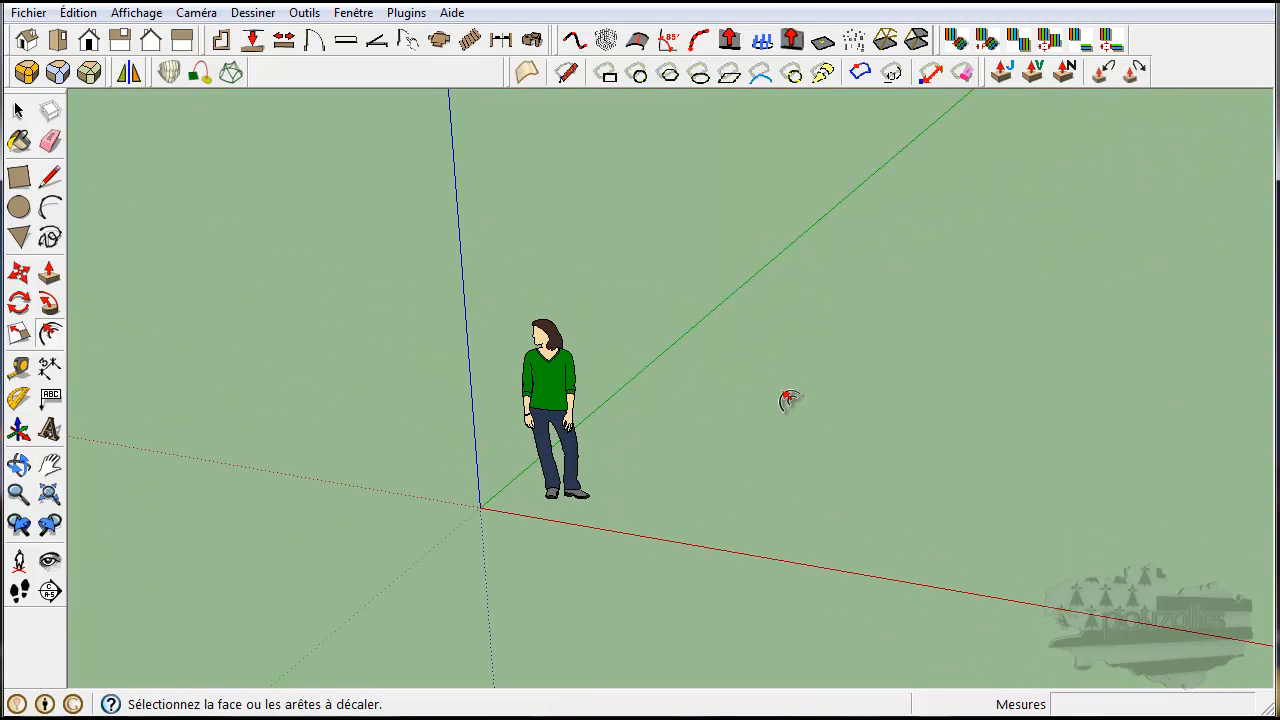
{"action": "left_click", "coordinate": [19, 180]}
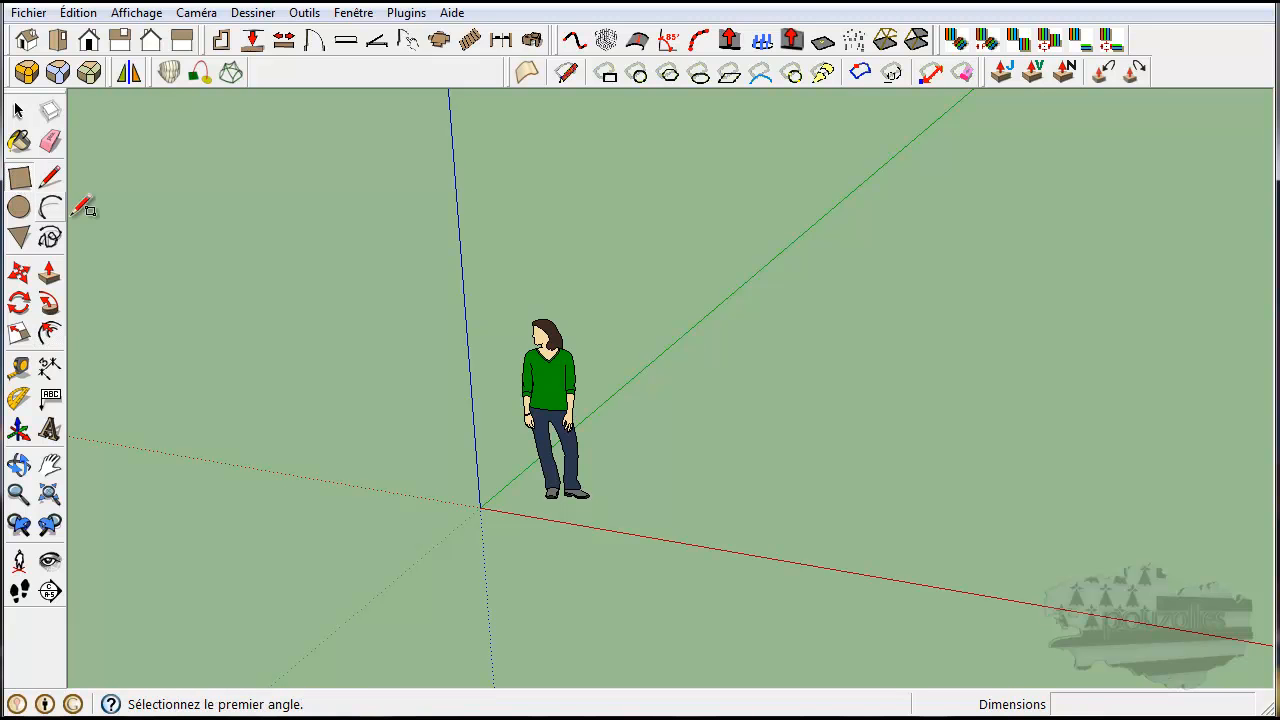
{"action": "left_click", "coordinate": [617, 531]}
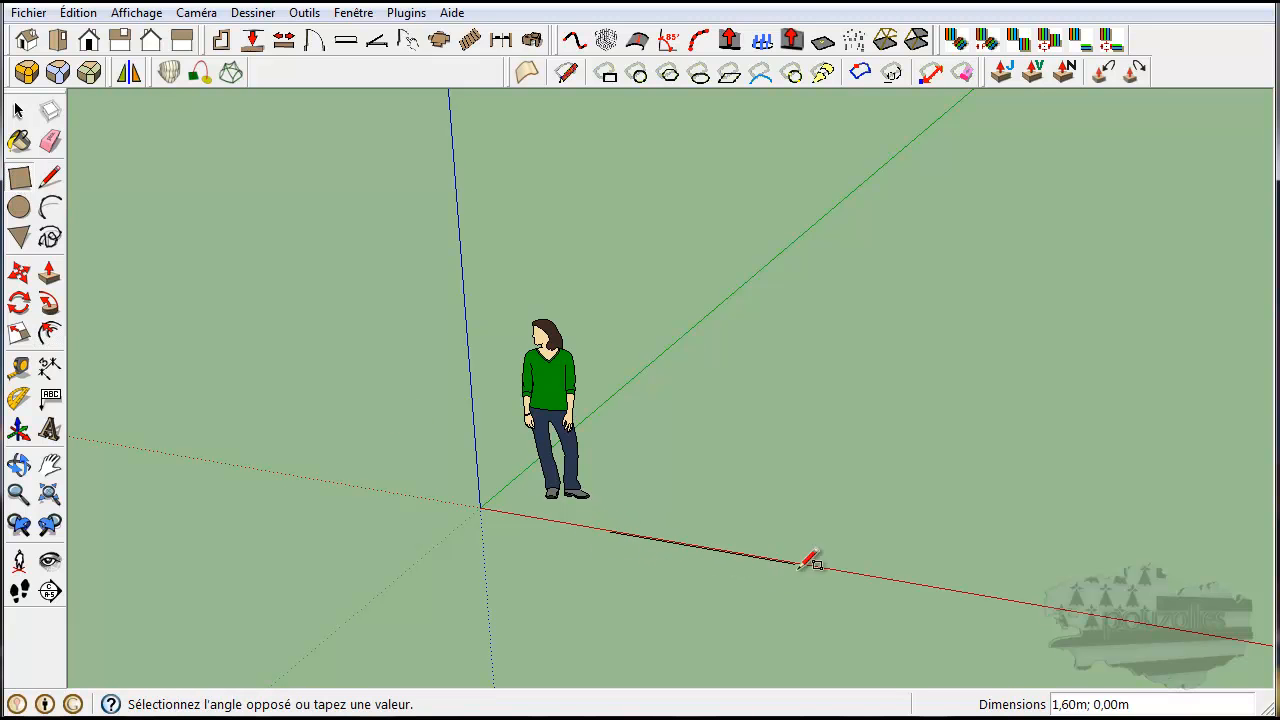
{"action": "left_click", "coordinate": [1080, 255]}
Delete the human figure standing near the origin
{"action": "middle_click_drag", "start_coordinate": [783, 505], "coordinate": [880, 533]}
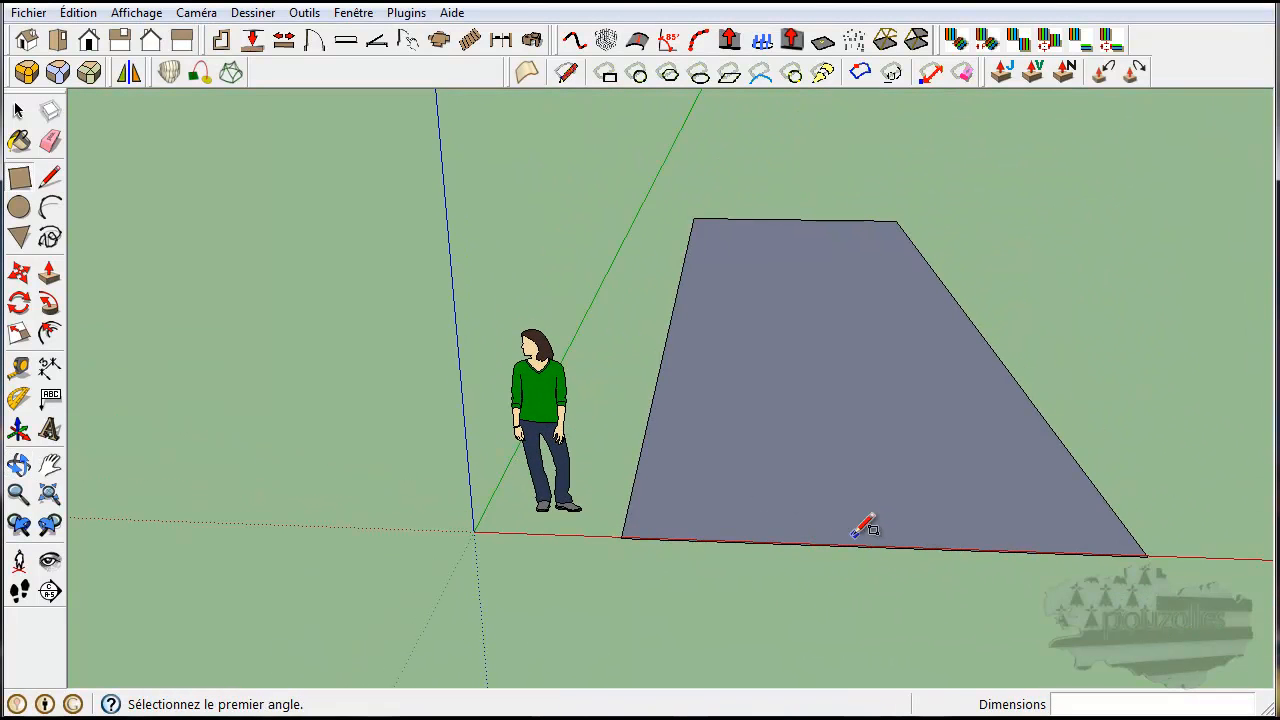
{"action": "middle_click_drag", "start_coordinate": [836, 463], "coordinate": [643, 569]}
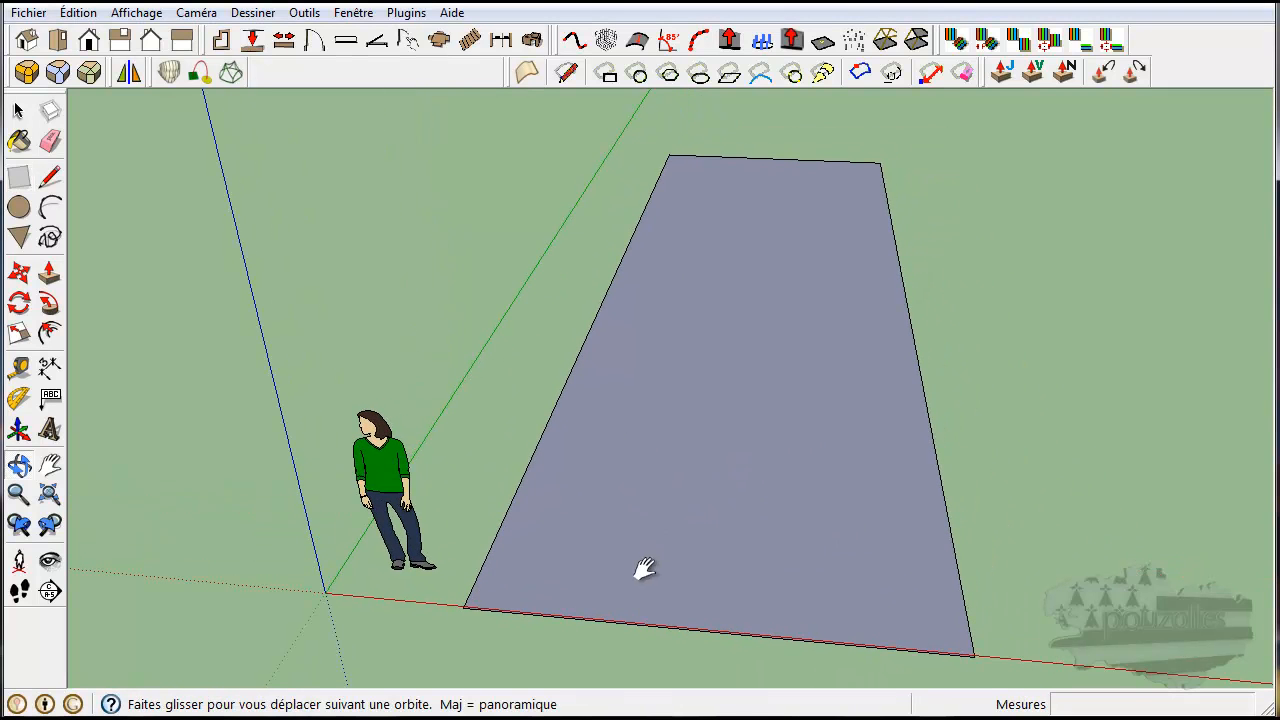
{"action": "key", "text": "space"}
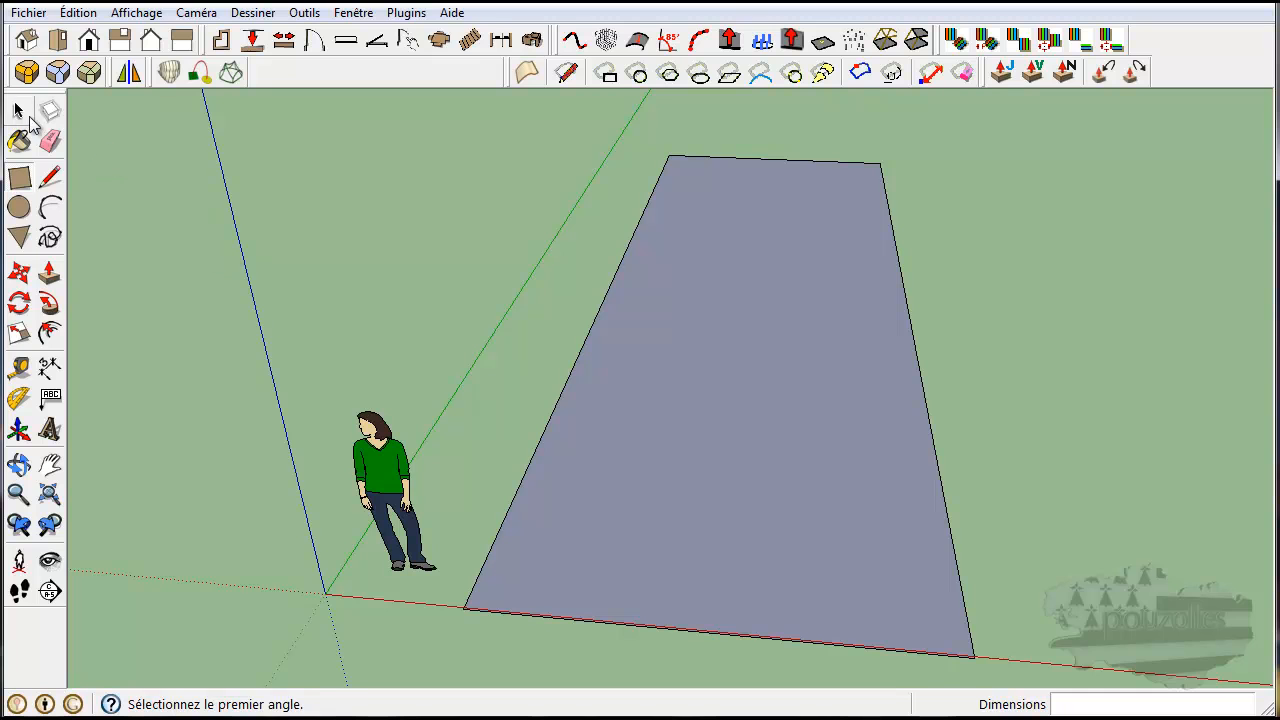
{"action": "left_click", "coordinate": [375, 486]}
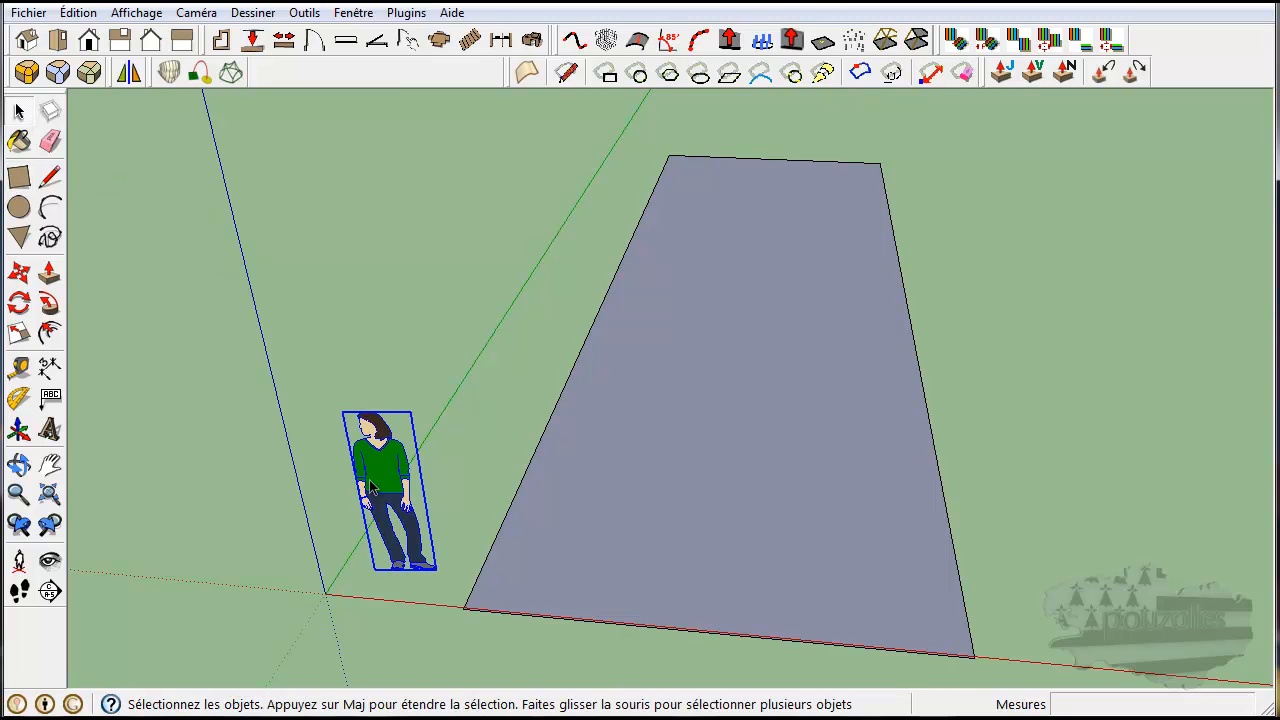
{"action": "key", "text": "Delete"}
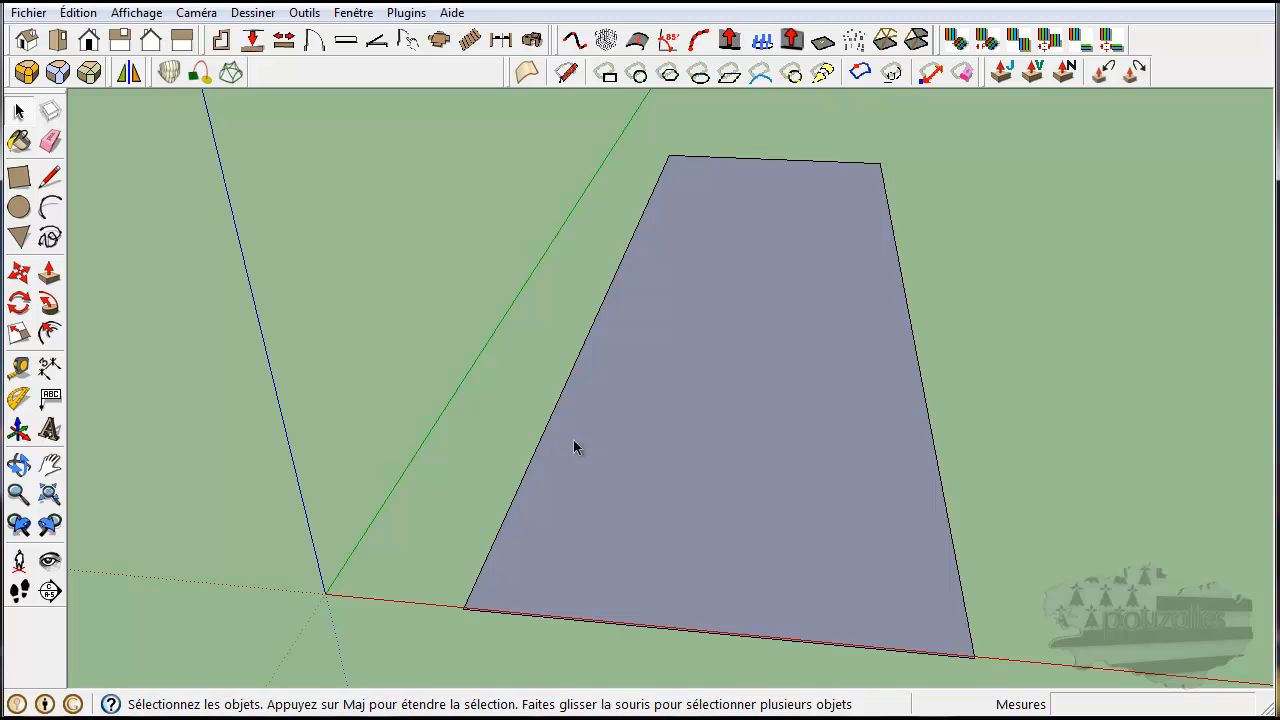
Try a freehand inward Offset of the rectangle's outline, then undo it
{"action": "left_click", "coordinate": [51, 336]}
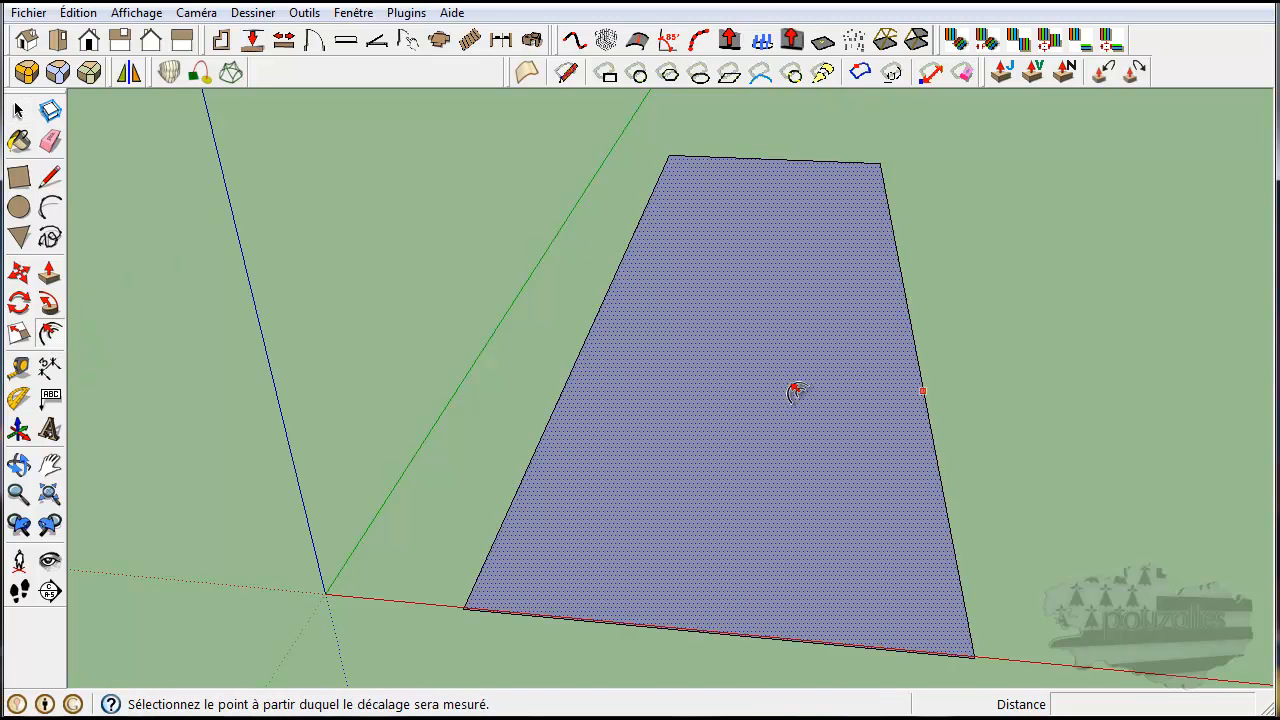
{"action": "left_click", "coordinate": [745, 392]}
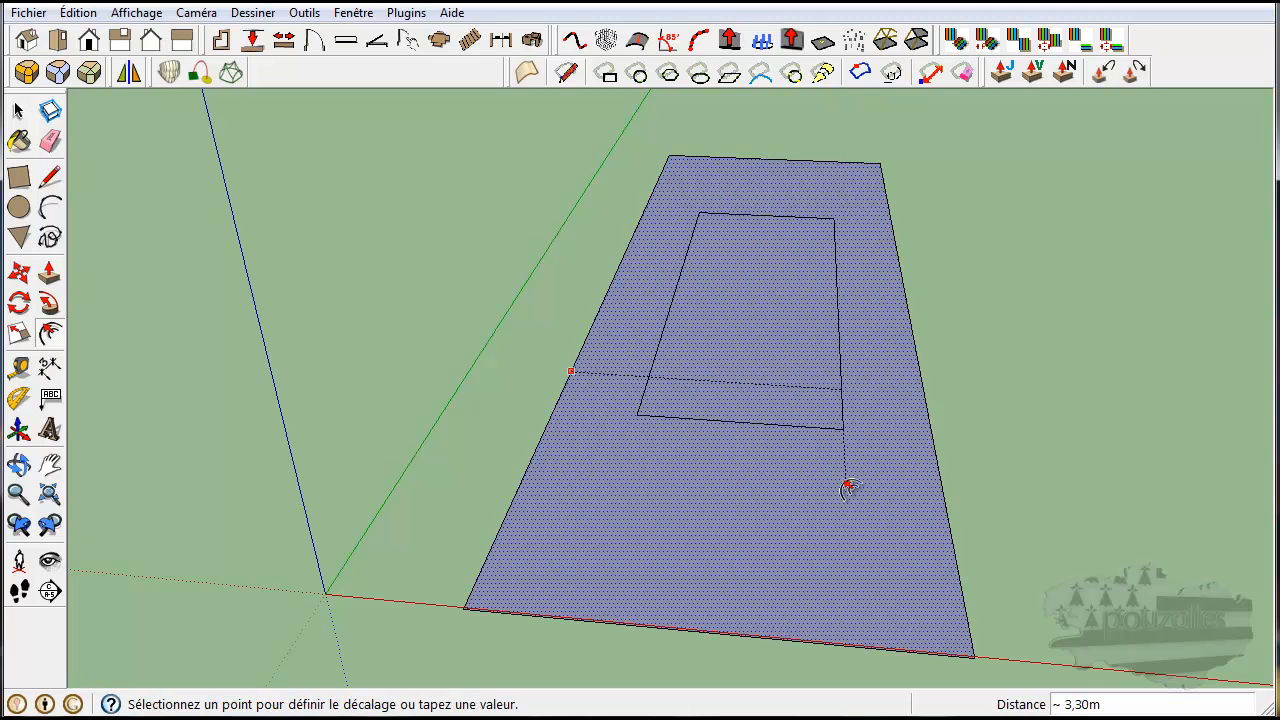
{"action": "left_click", "coordinate": [933, 524]}
{"action": "mouse_move", "coordinate": [1057, 480]}
{"action": "middle_mouse_down"}
{"action": "mouse_move", "coordinate": [991, 603]}
{"action": "mouse_move", "coordinate": [1029, 513]}
{"action": "mouse_move", "coordinate": [1063, 500]}
{"action": "mouse_move", "coordinate": [1051, 491]}
{"action": "middle_mouse_up"}
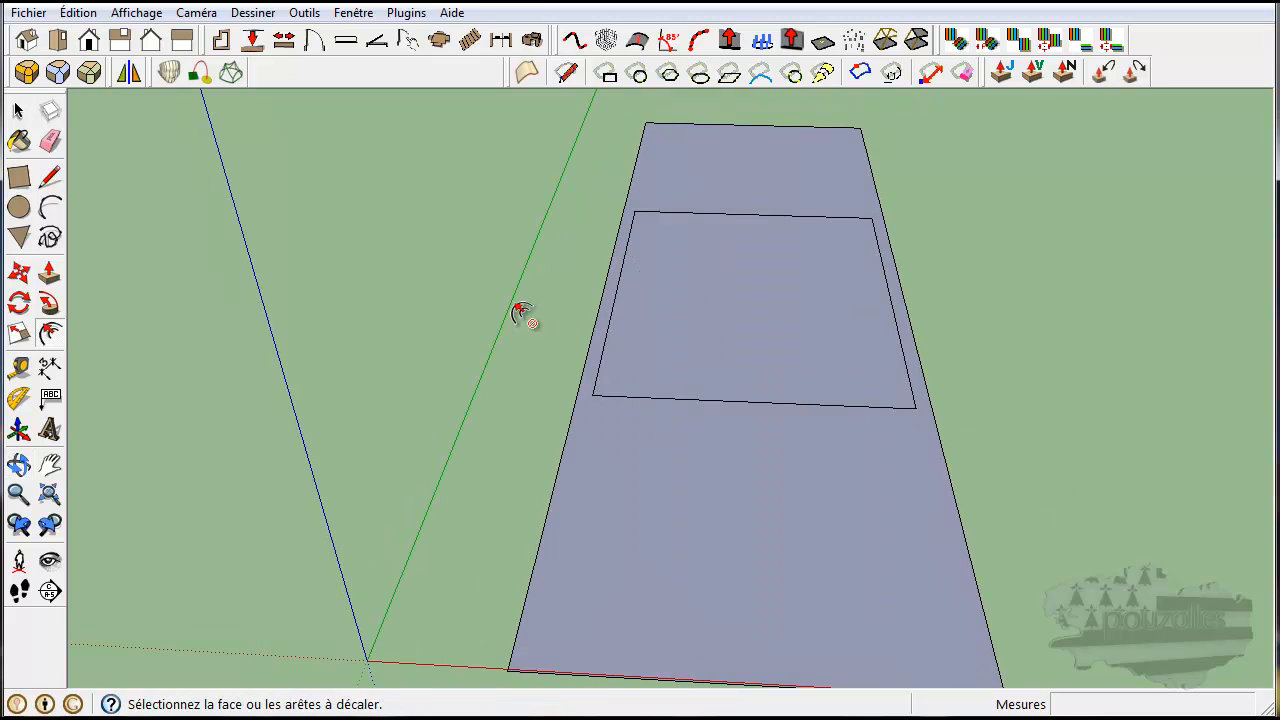
{"action": "key", "text": "ctrl+z"}
Offset the rectangle's outline inward by 0.25 m
{"action": "left_click", "coordinate": [776, 347]}
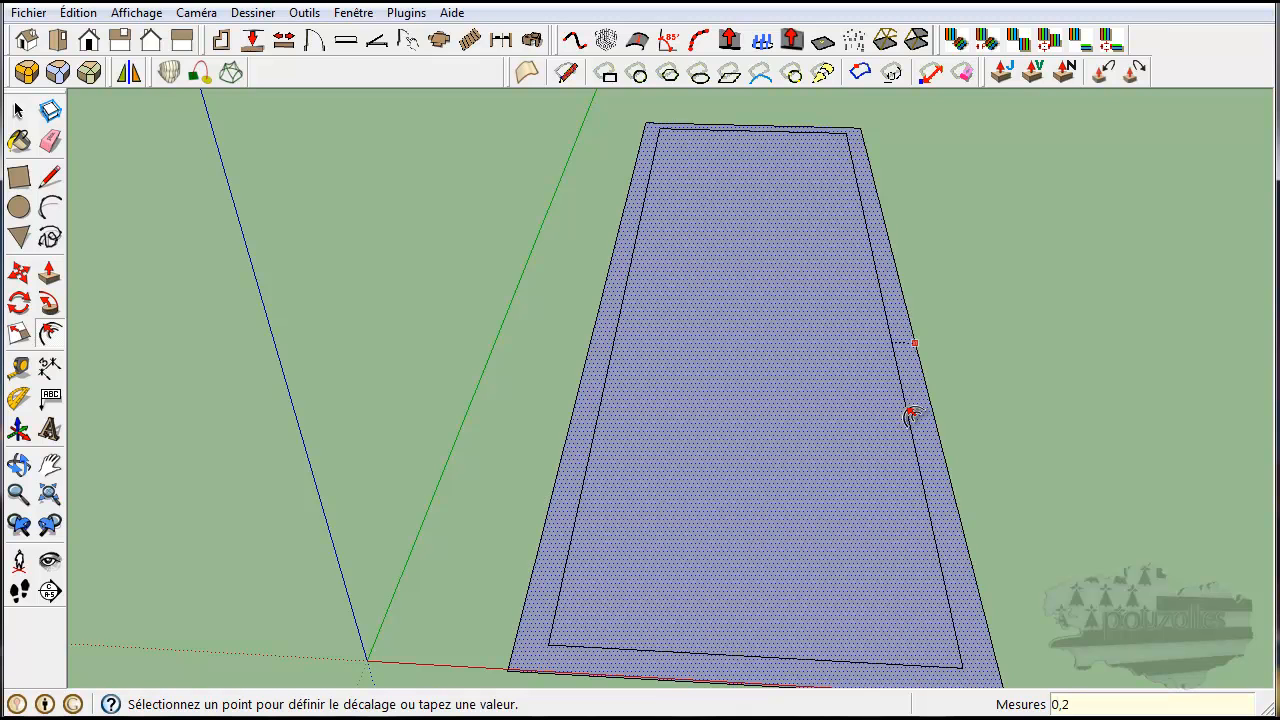
{"action": "key", "text": "Return"}
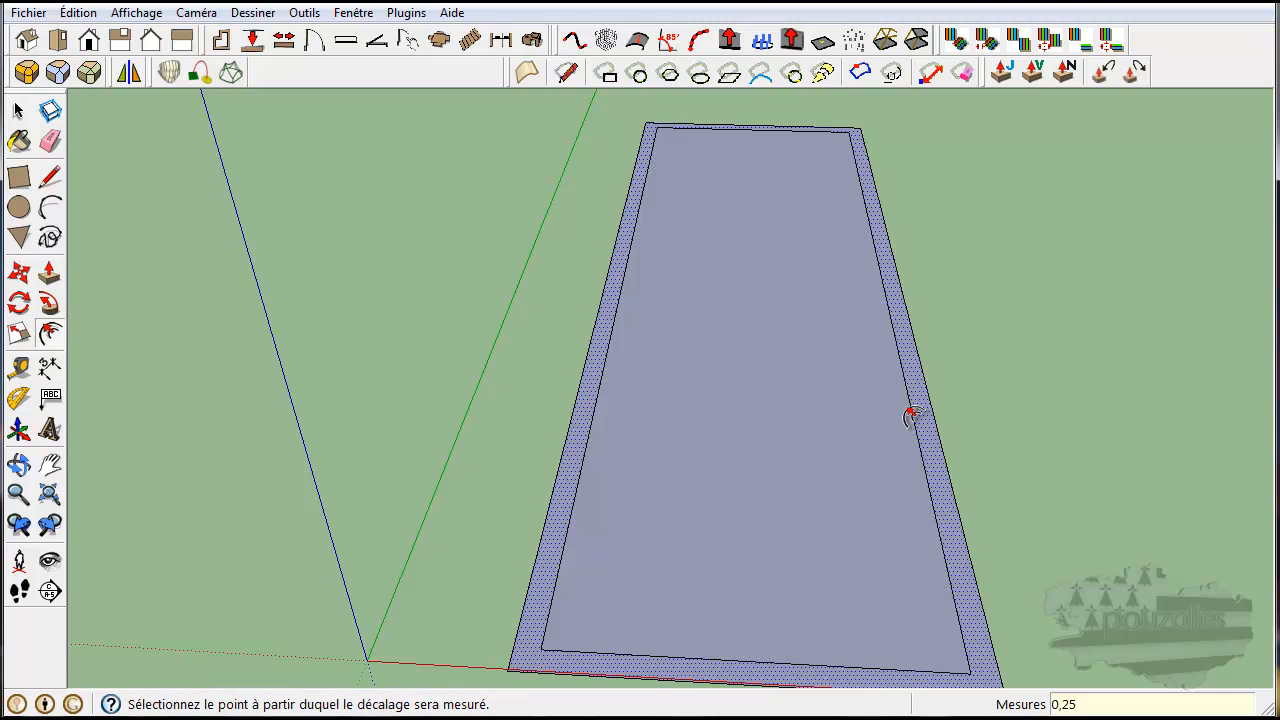
{"action": "key", "text": "Escape"}
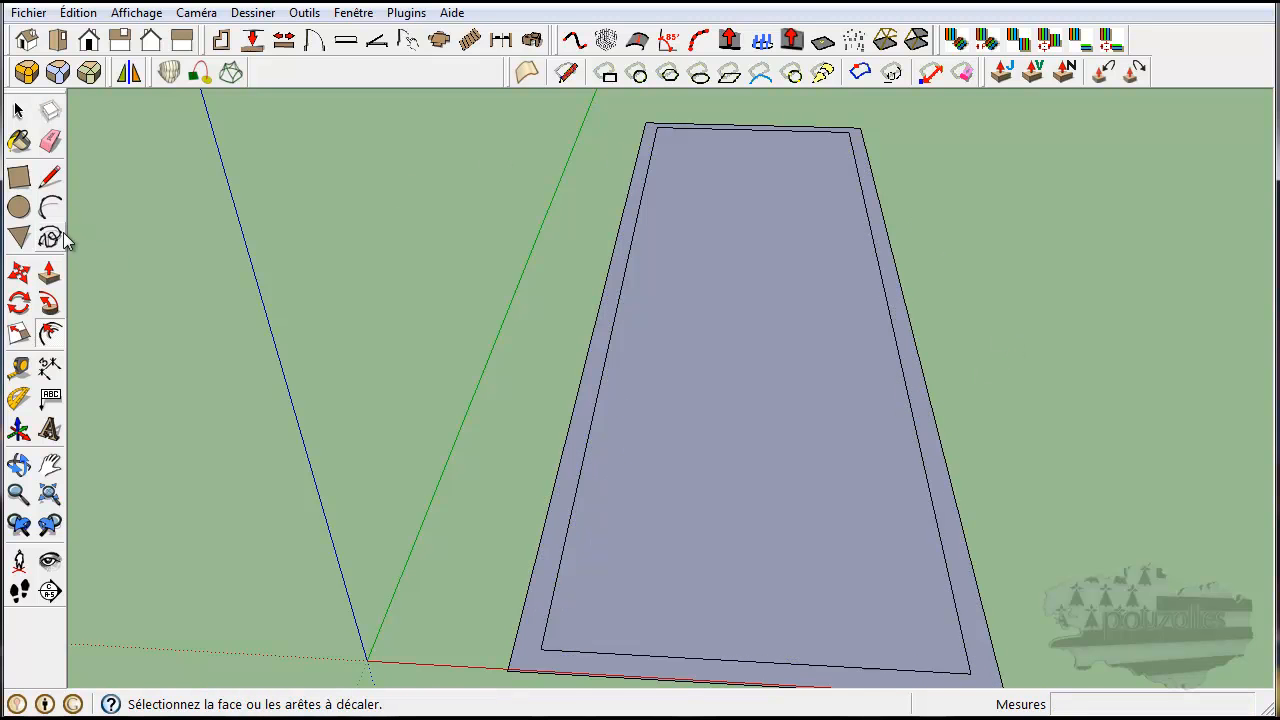
Try to Push/Pull the border strip between the two outlines up about 2.17 m, then undo it
{"action": "left_click", "coordinate": [48, 274]}
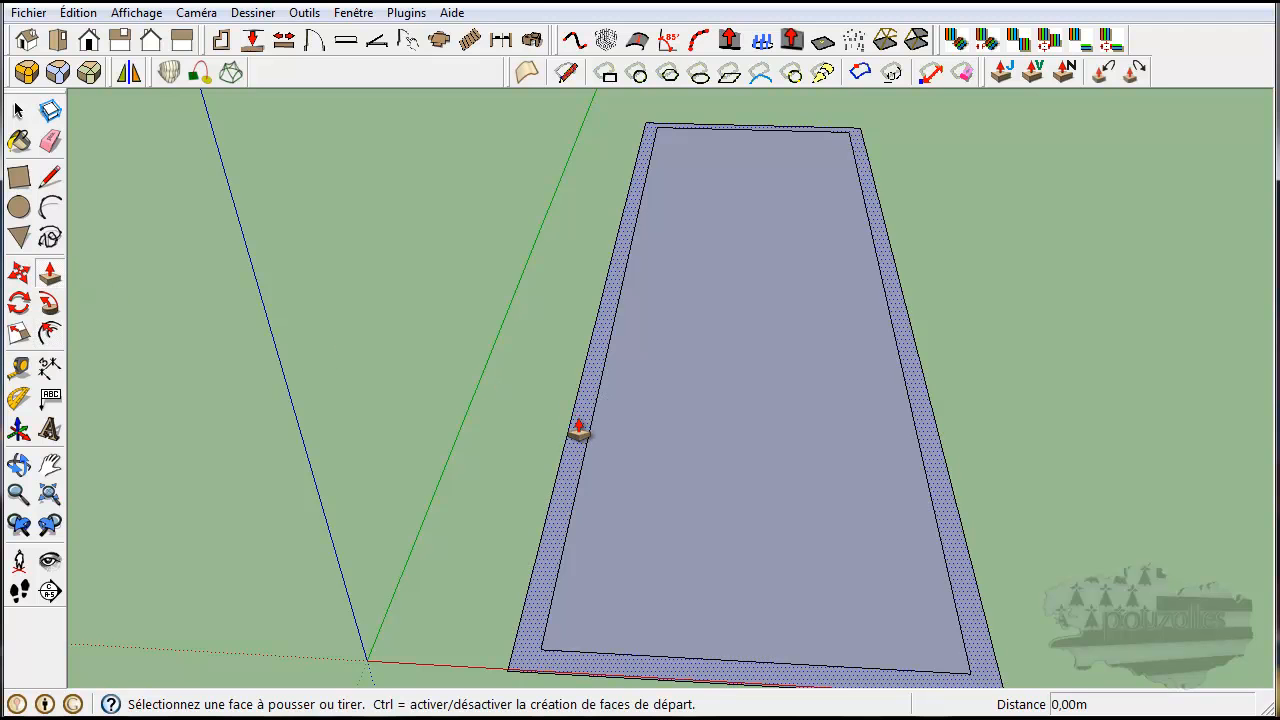
{"action": "left_click", "coordinate": [578, 430]}
{"action": "left_click", "coordinate": [571, 257]}
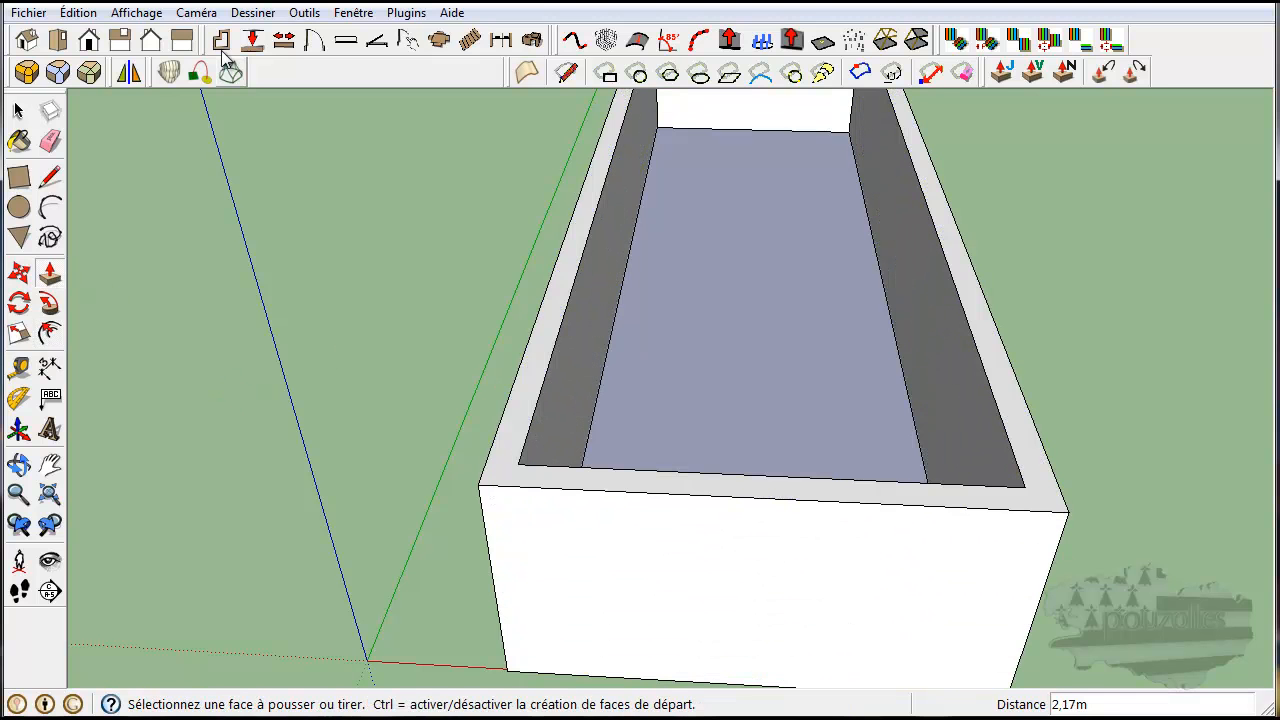
{"action": "key", "text": "ctrl+z"}
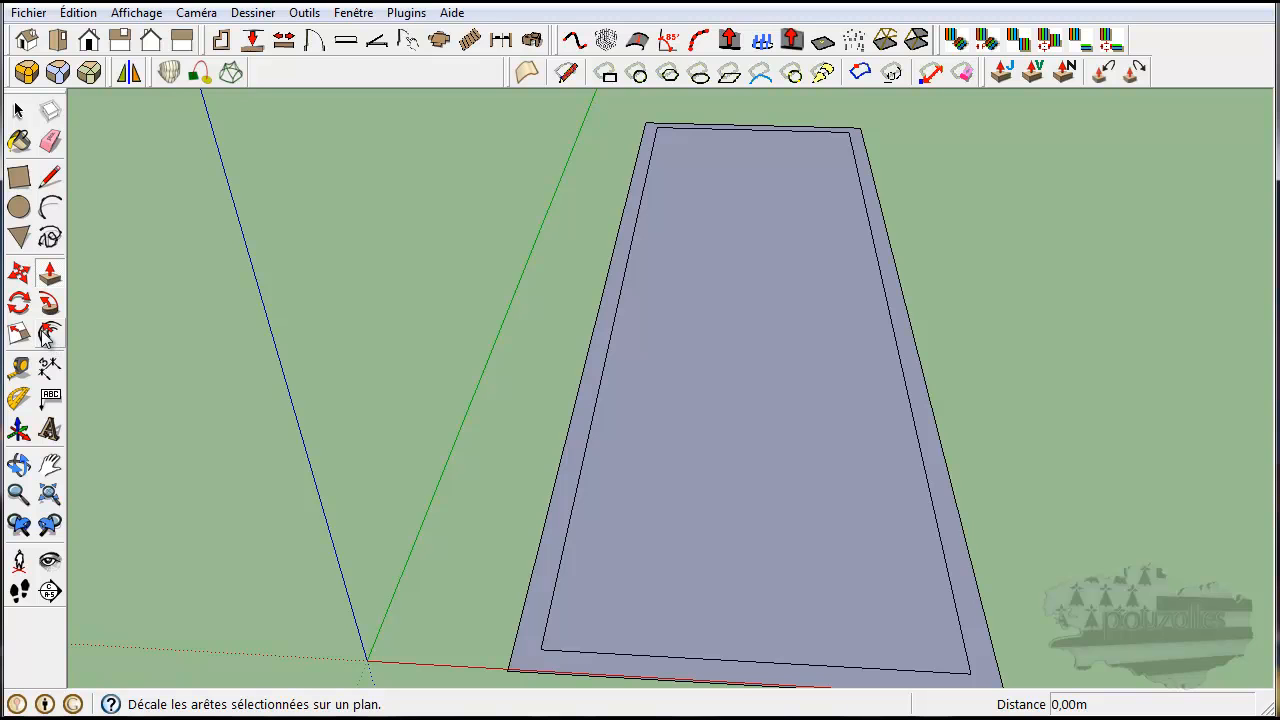
Draw an arc on the ground across the blue axis beside the rectangle, with a bulge of about 1.35 m
{"action": "left_click", "coordinate": [50, 207]}
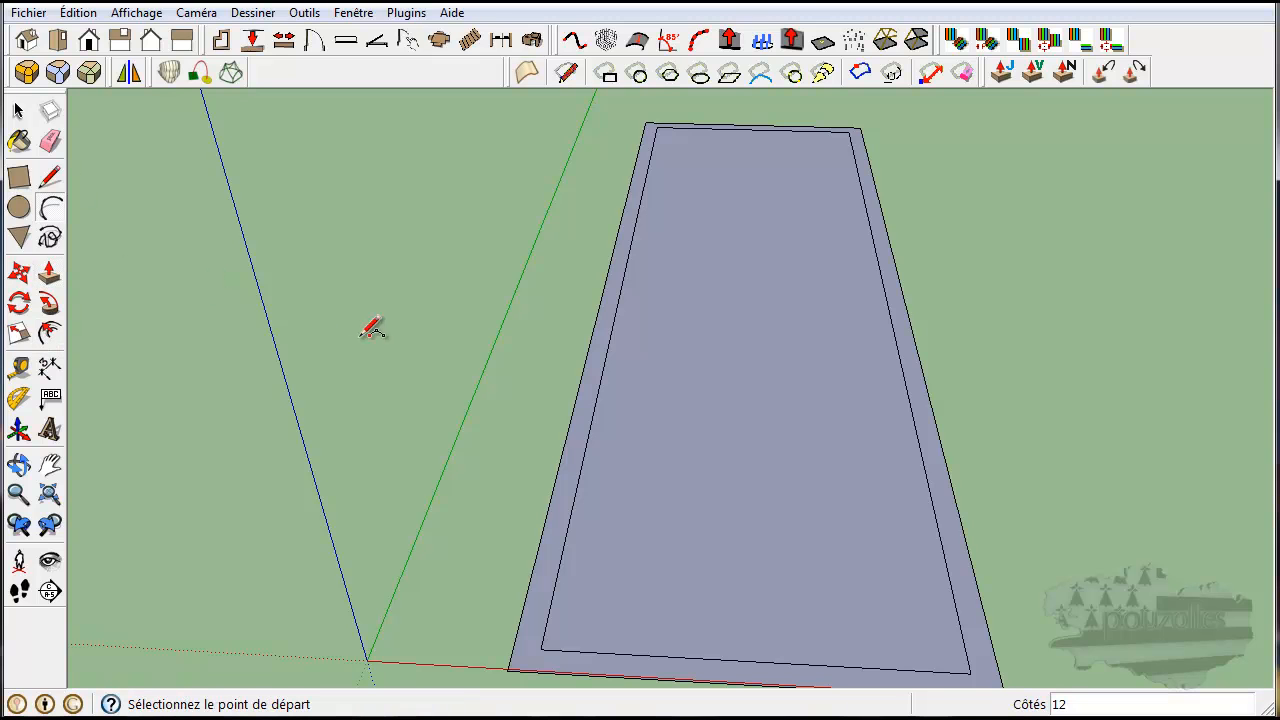
{"action": "left_click", "coordinate": [163, 418]}
{"action": "left_click", "coordinate": [402, 428]}
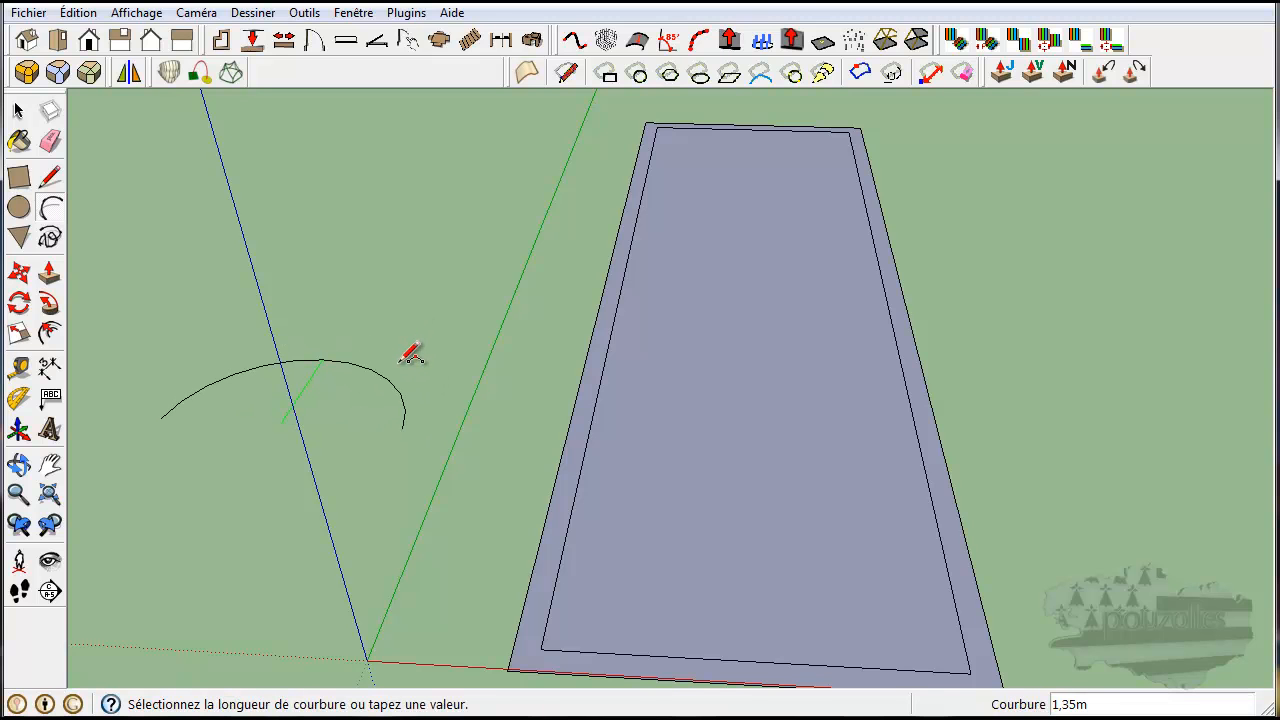
{"action": "left_click", "coordinate": [410, 357]}
Offset the arc inward by 0.25 m
{"action": "left_click", "coordinate": [18, 112]}
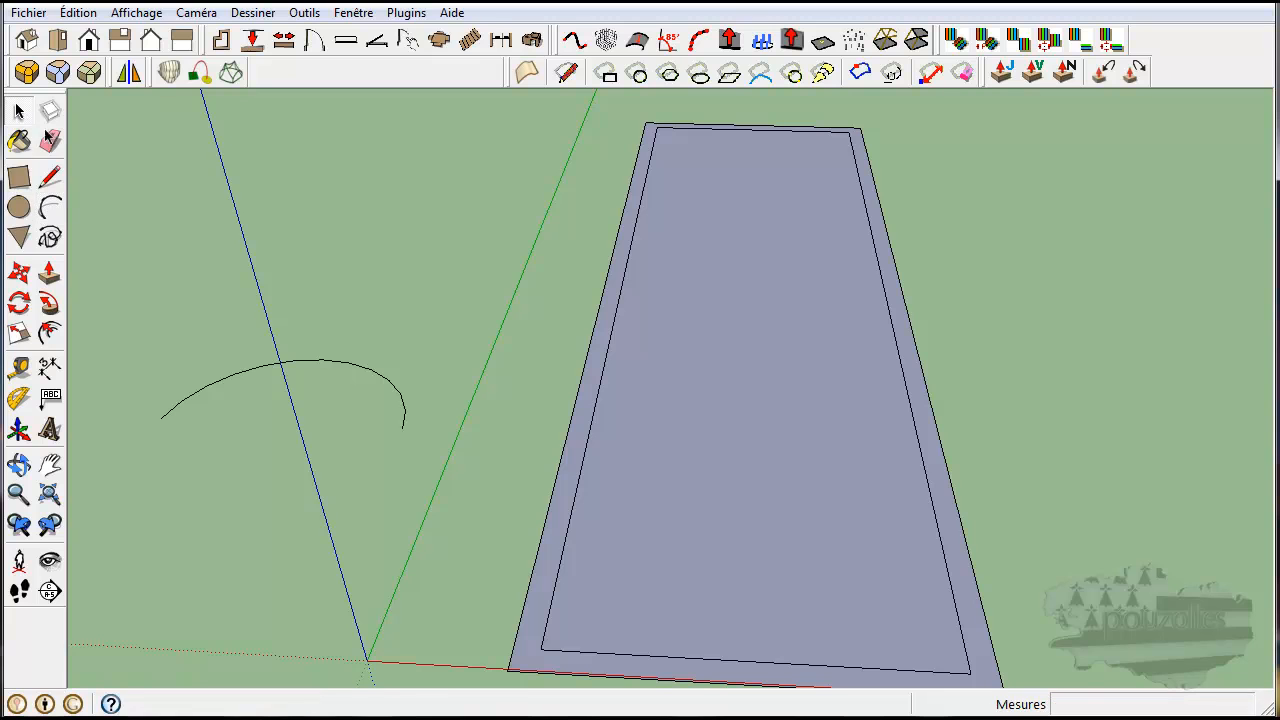
{"action": "left_click", "coordinate": [294, 368]}
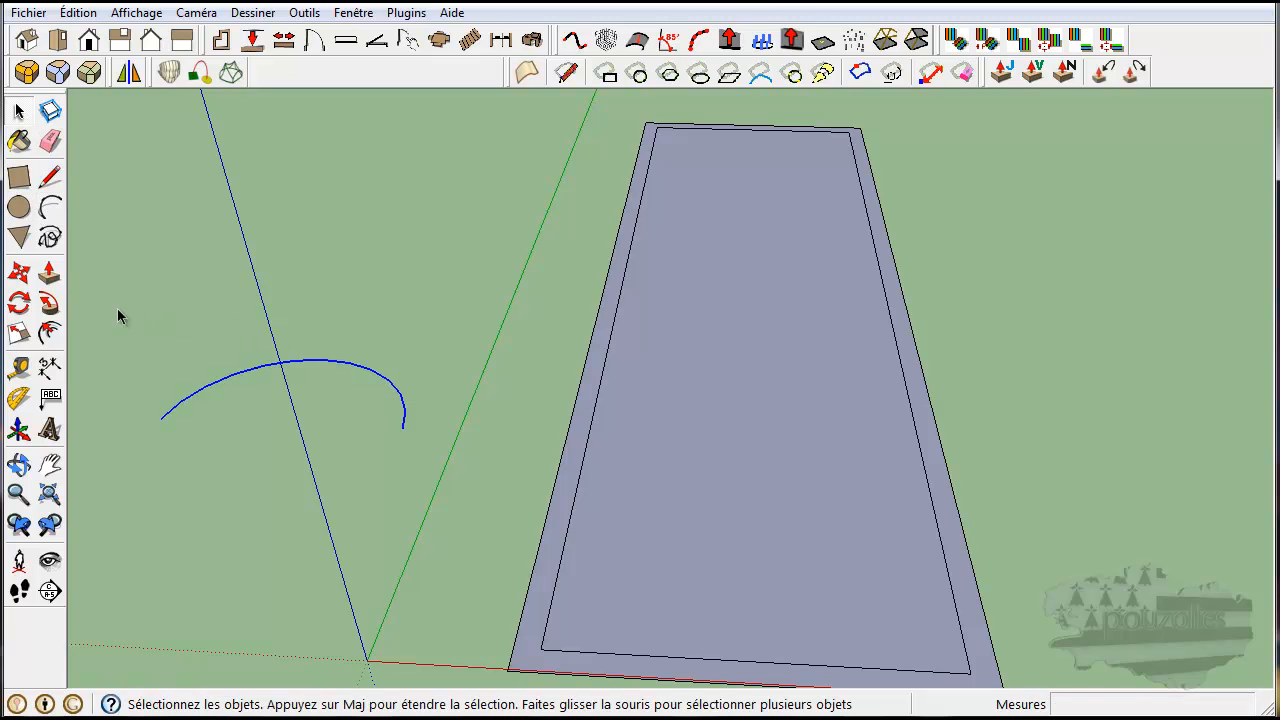
{"action": "left_click", "coordinate": [49, 335]}
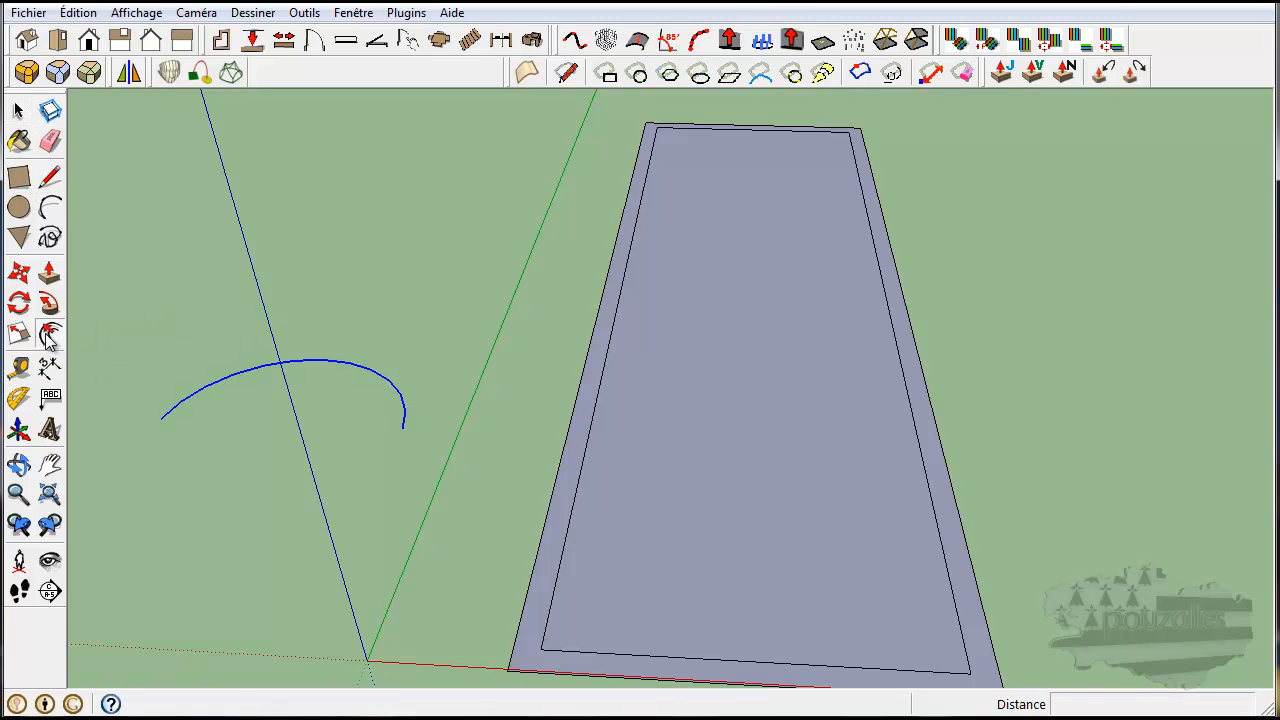
{"action": "left_click", "coordinate": [307, 370]}
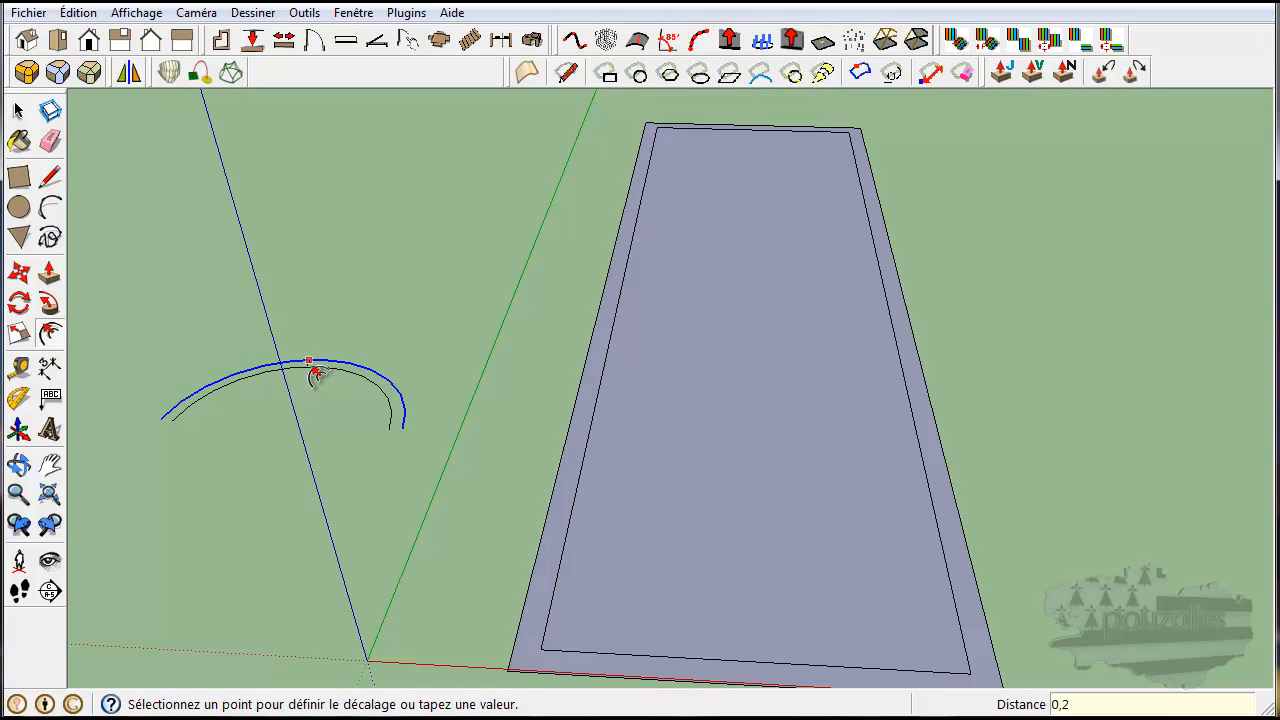
{"action": "left_click", "coordinate": [315, 374]}
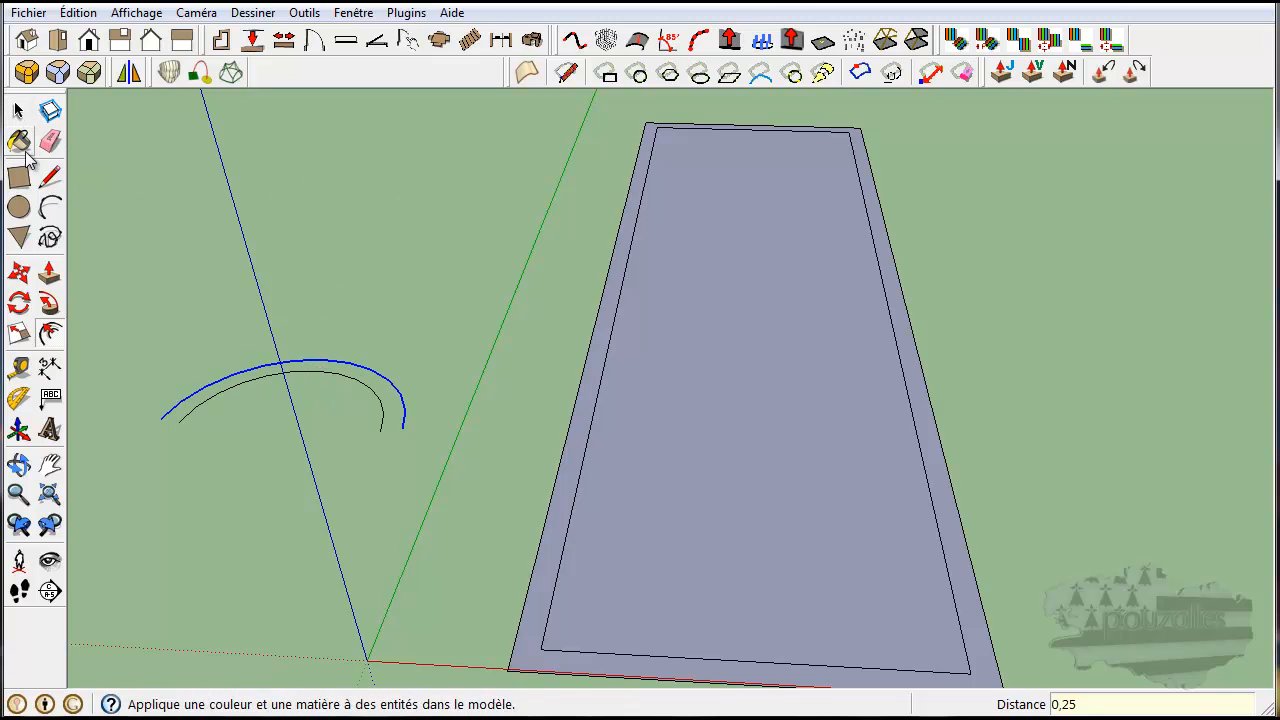
Close both ends of the arc band with short lines joining the outer and inner arcs, undoing the stray segment
{"action": "left_click", "coordinate": [51, 178]}
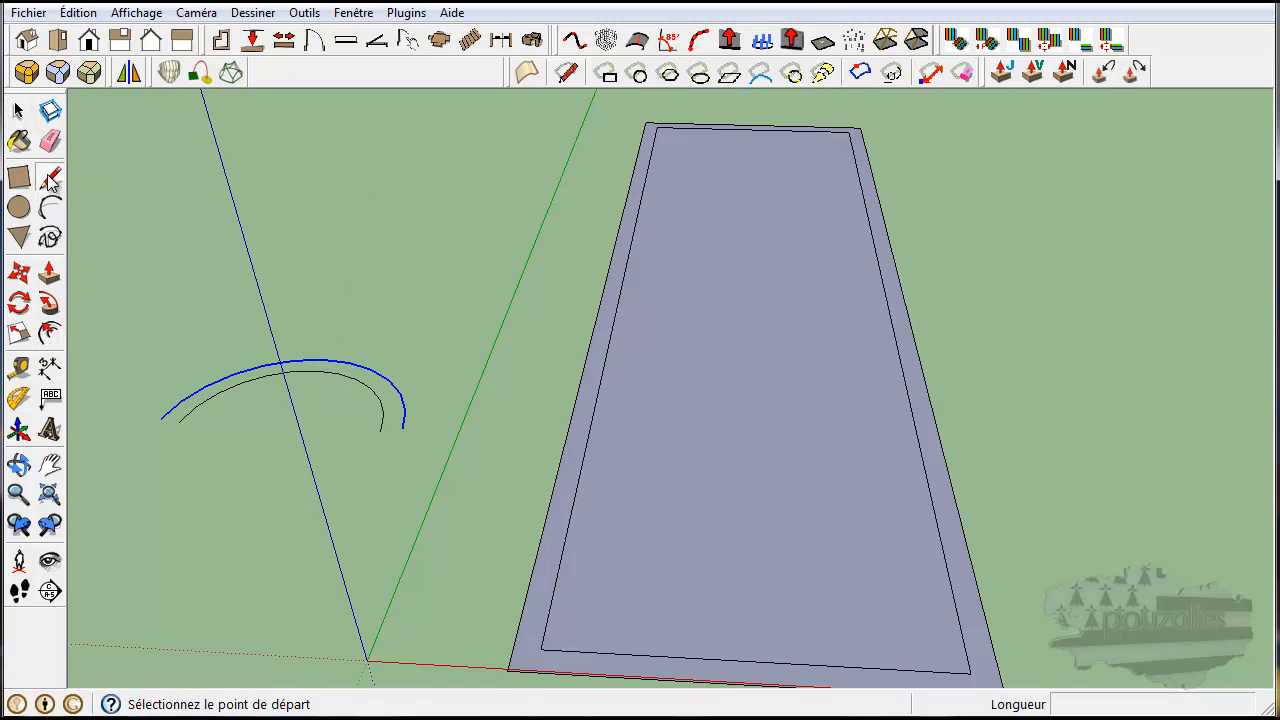
{"action": "left_click", "coordinate": [162, 418]}
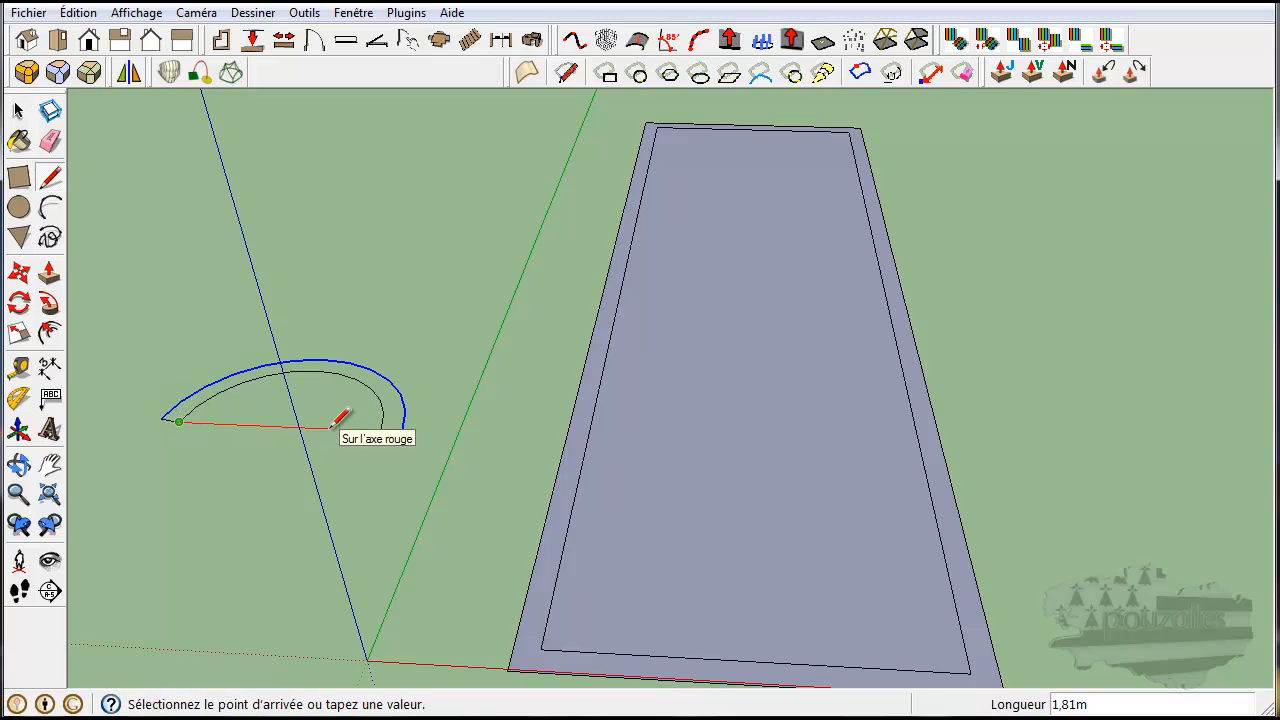
{"action": "key", "text": "super"}
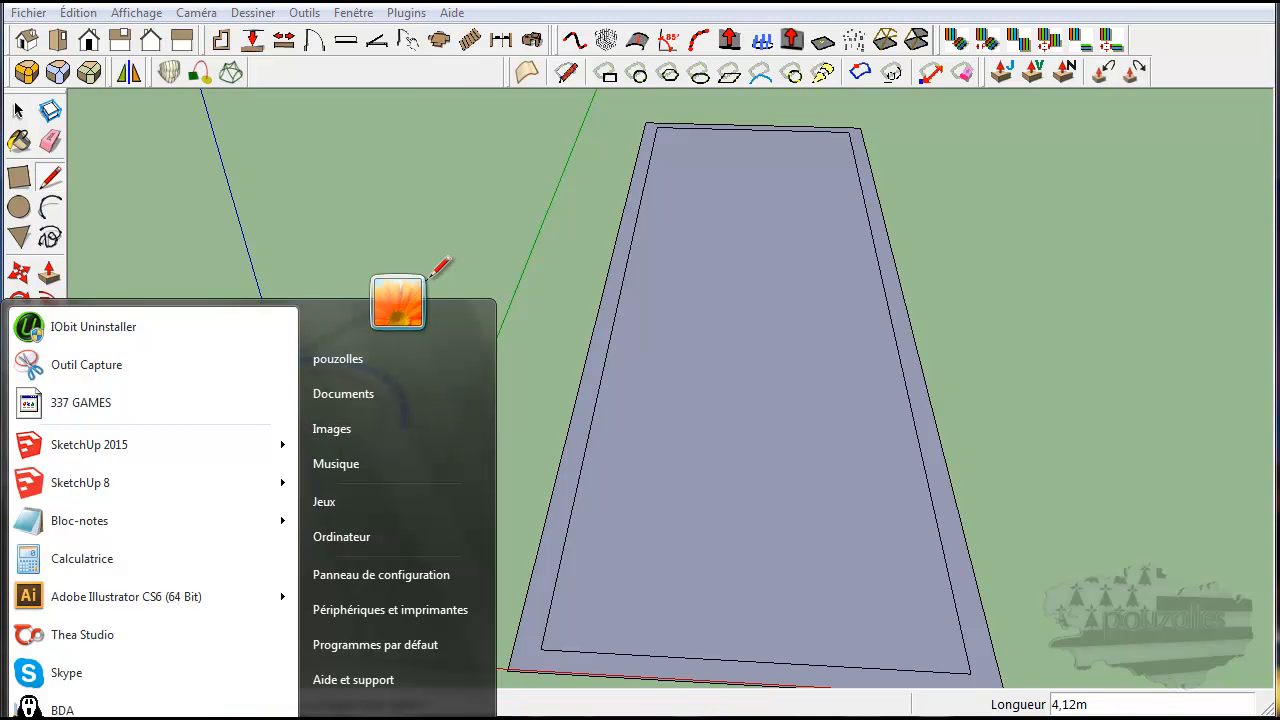
{"action": "key", "text": "super"}
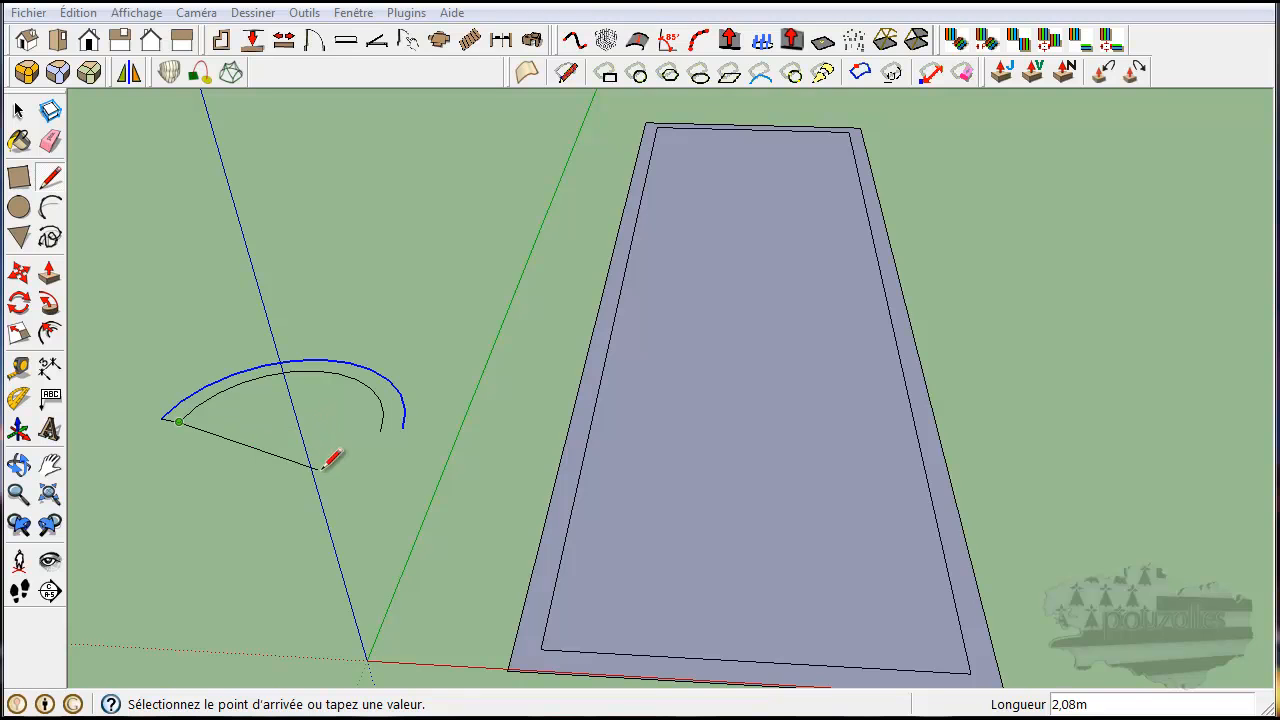
{"action": "left_click", "coordinate": [297, 428]}
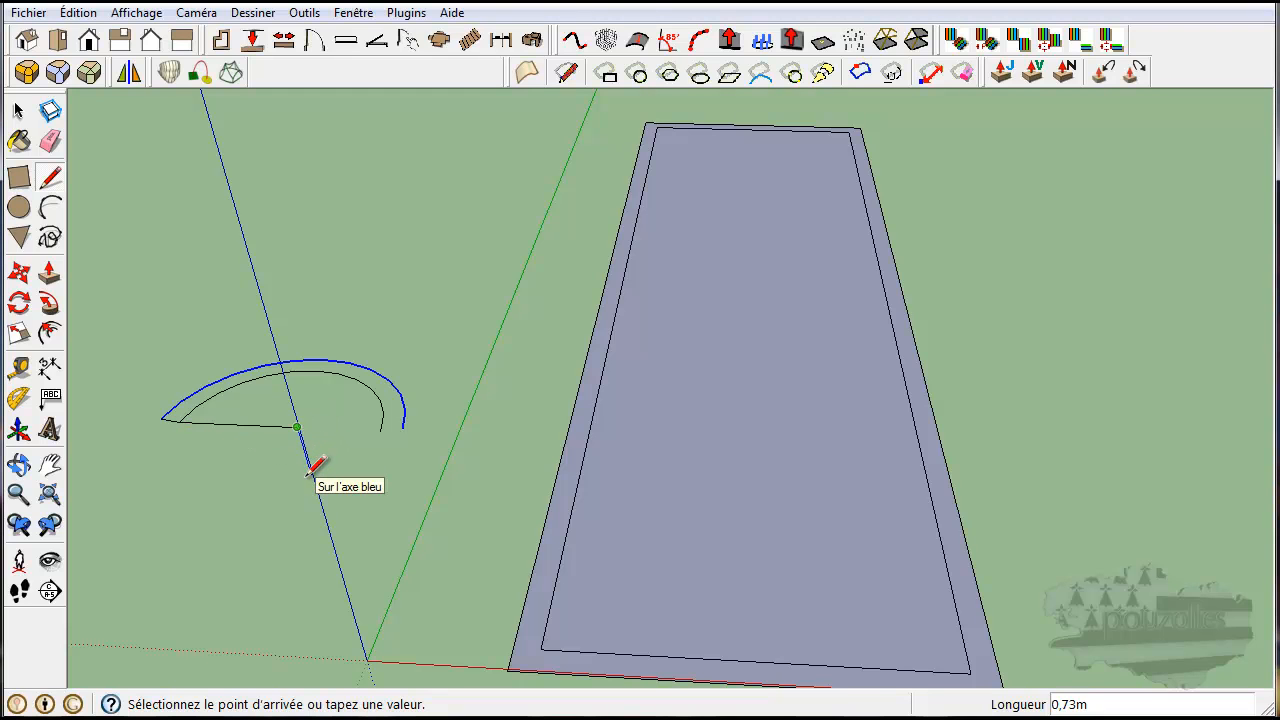
{"action": "key", "text": "ctrl+z"}
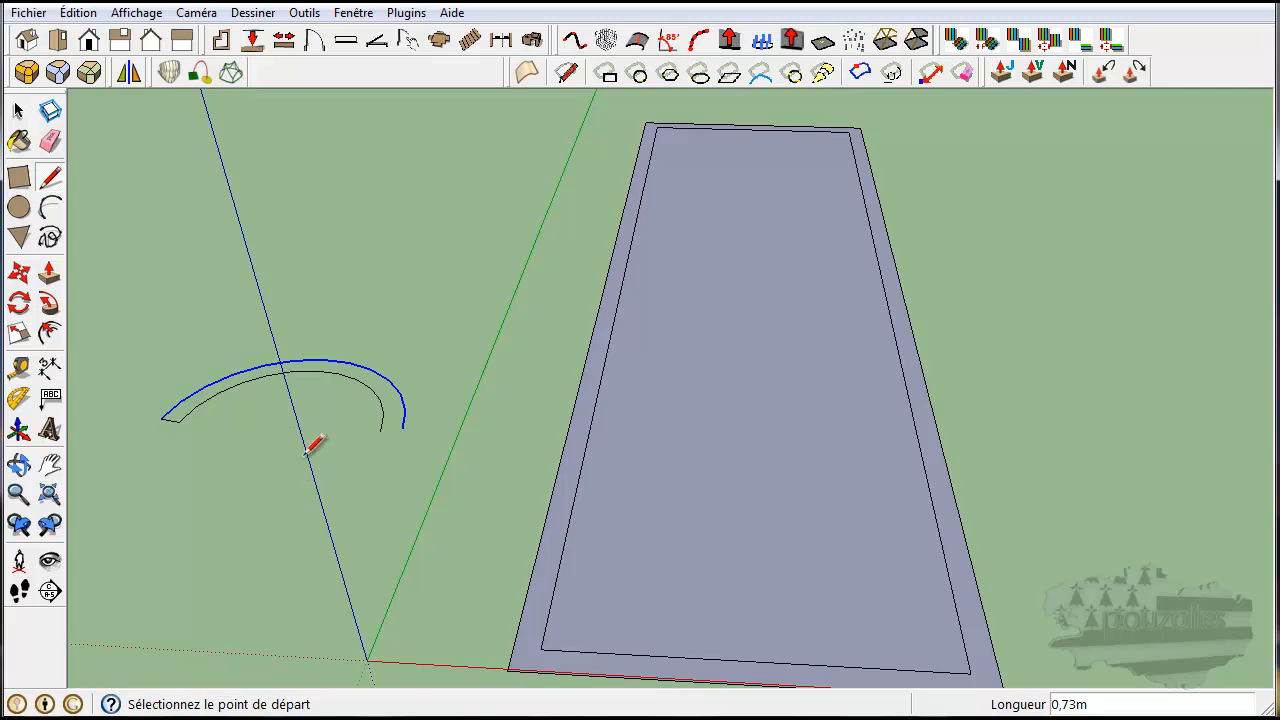
{"action": "left_click", "coordinate": [381, 430]}
{"action": "left_click", "coordinate": [402, 428]}
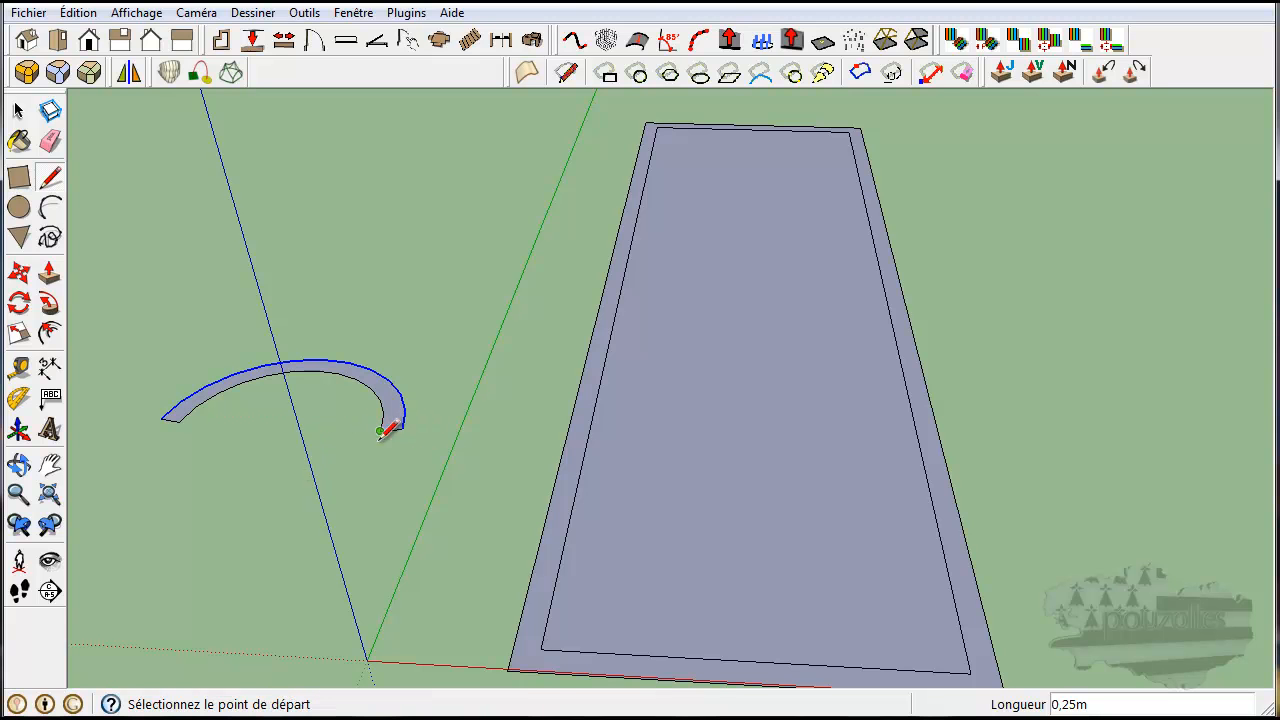
Draw a straight line about 2.91 m long joining the two endpoints of the outer arc
{"action": "middle_click_drag", "start_coordinate": [378, 474], "coordinate": [455, 641]}
{"action": "key", "text": "l"}
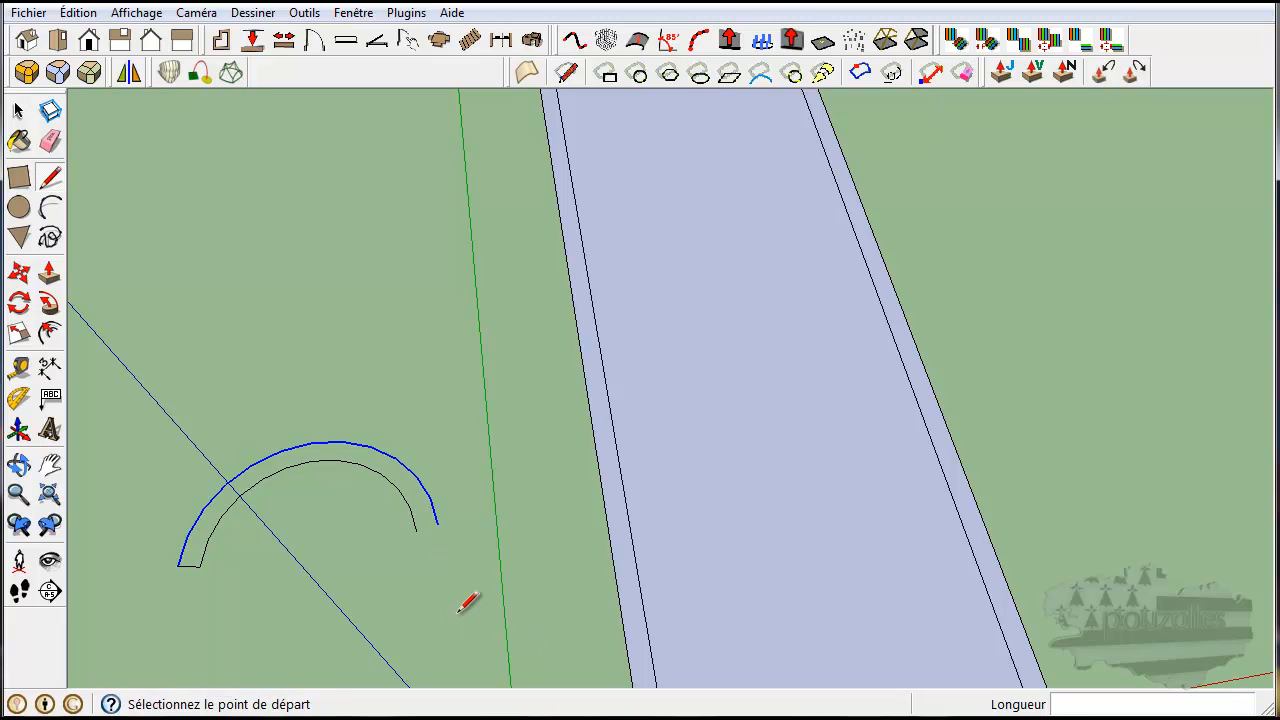
{"action": "left_click", "coordinate": [437, 522]}
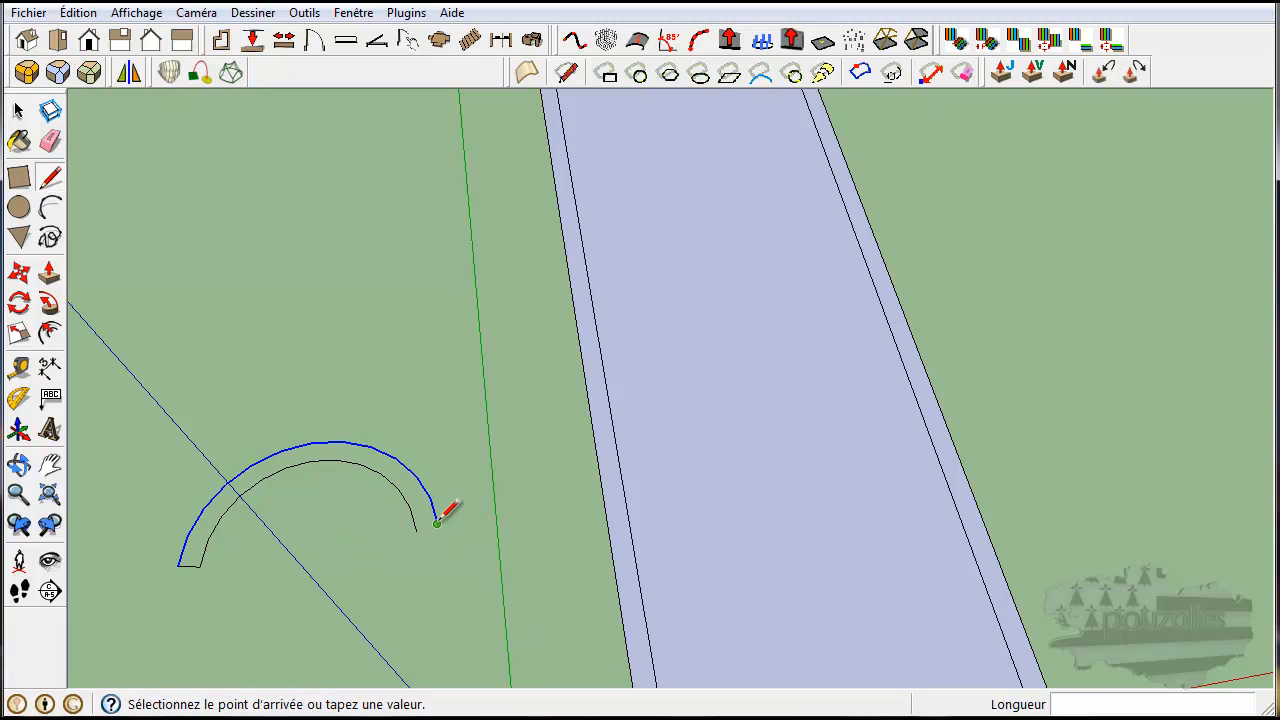
{"action": "left_click", "coordinate": [179, 566]}
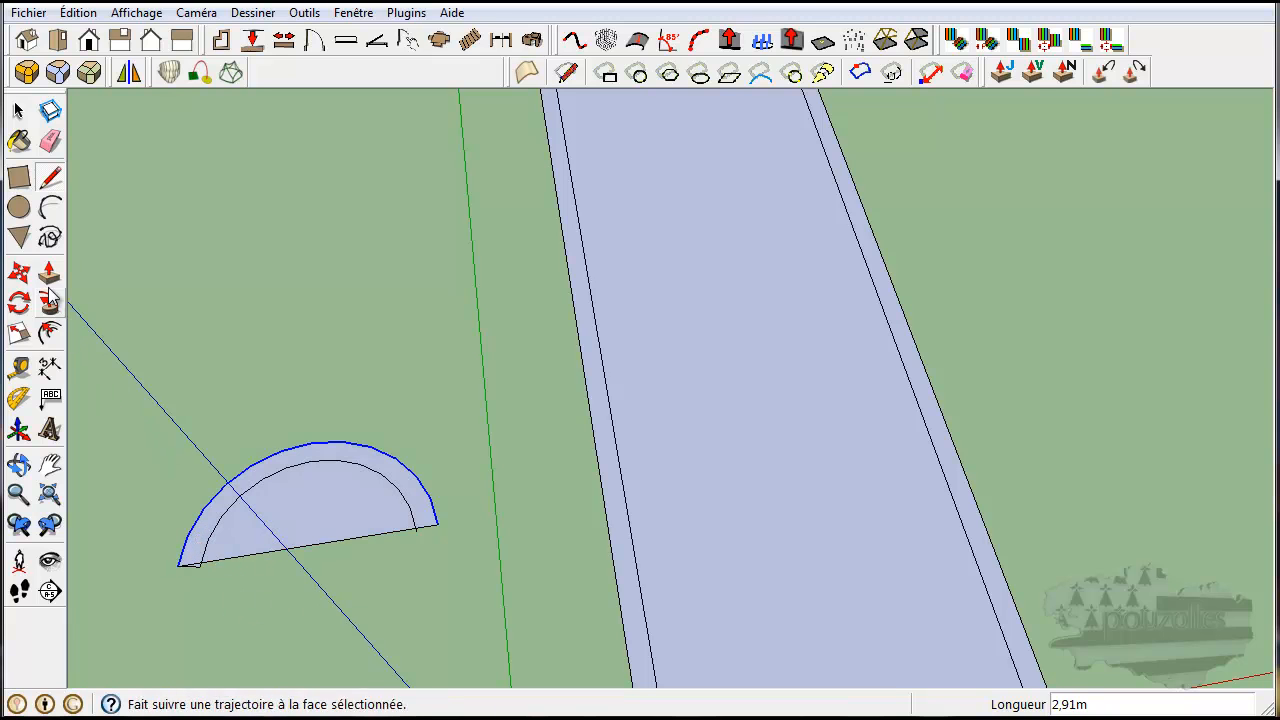
Erase the part of the straight line between the inner arc's ends and the stray short edges at the band's two ends
{"action": "left_click", "coordinate": [51, 142]}
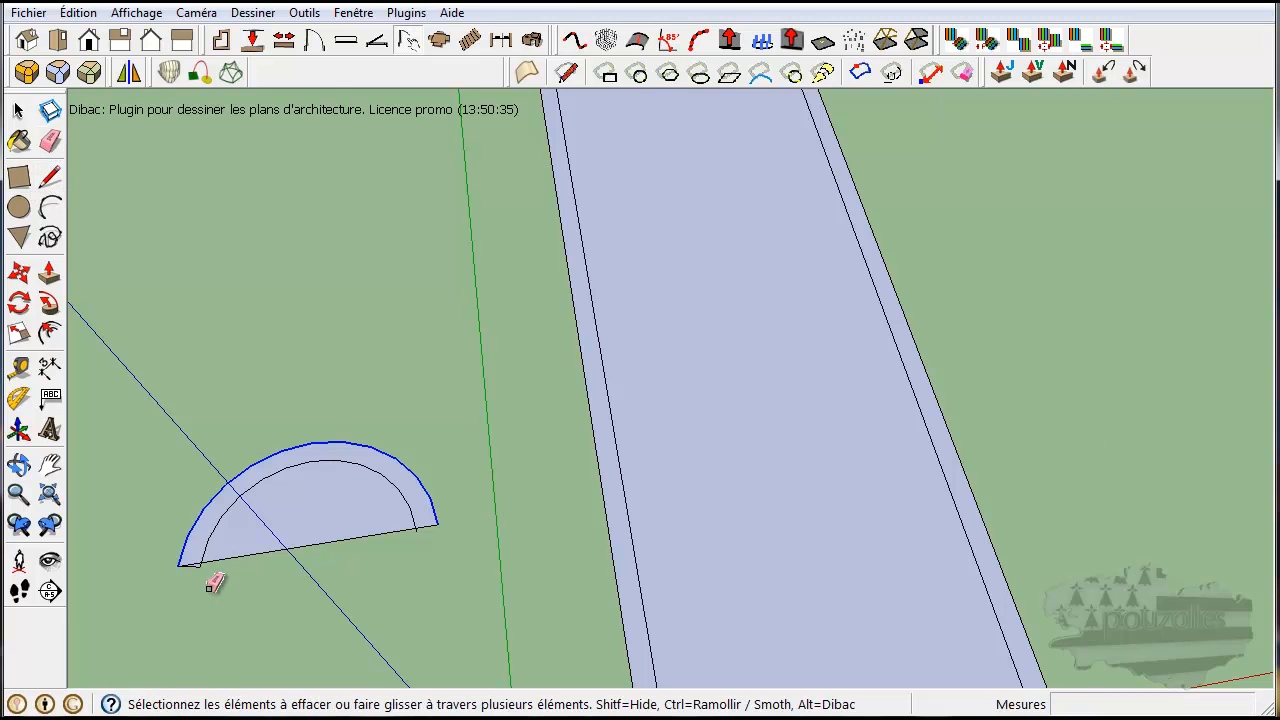
{"action": "scroll", "coordinate": [215, 585], "scroll_direction": "up", "scroll_amount": 3}
{"action": "left_click_drag", "start_coordinate": [200, 549], "coordinate": [261, 531]}
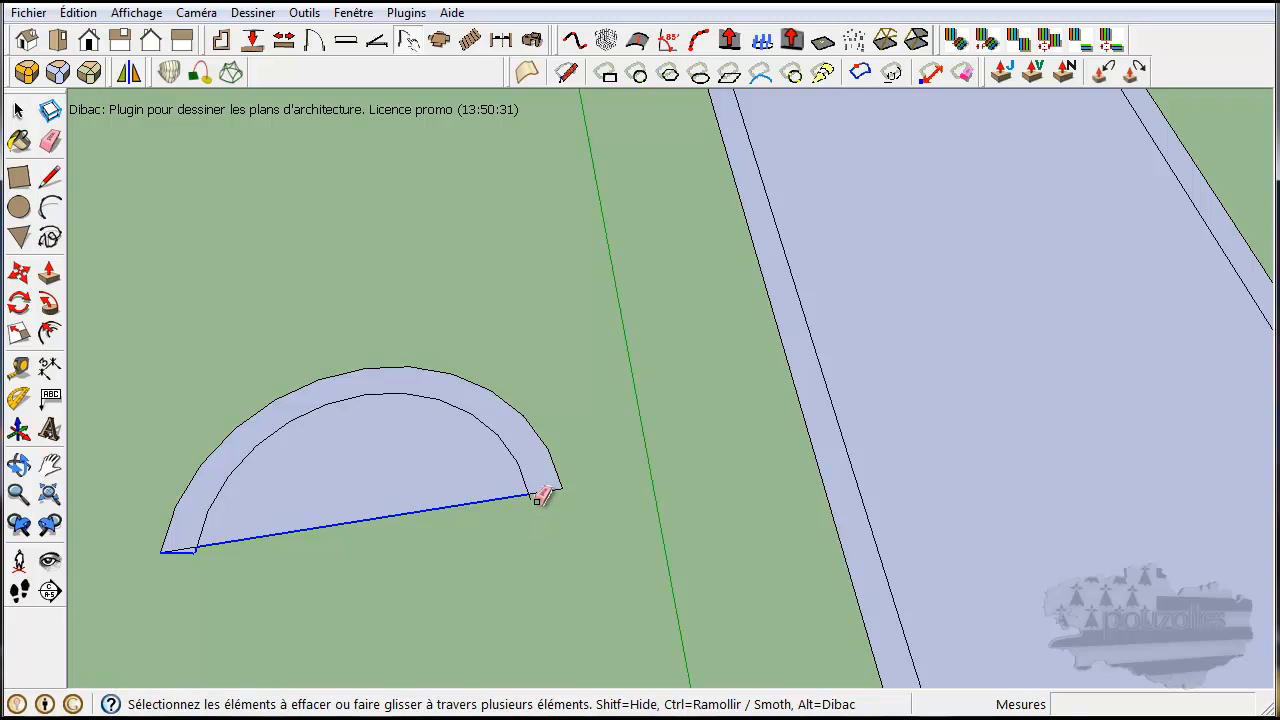
{"action": "left_click_drag", "start_coordinate": [530, 496], "coordinate": [545, 515]}
{"action": "middle_click_drag", "start_coordinate": [480, 528], "coordinate": [545, 524]}
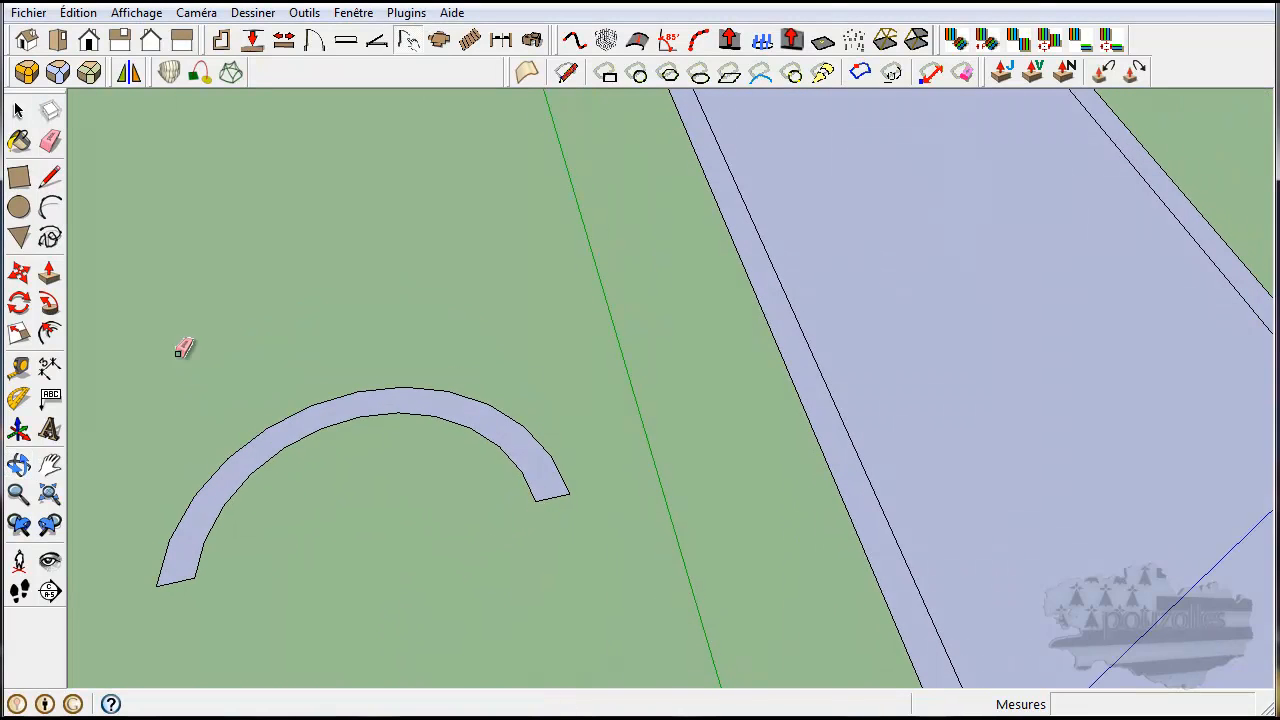
Push/Pull the arc band upward about 1.84 m into a curved wall
{"action": "left_click", "coordinate": [51, 305]}
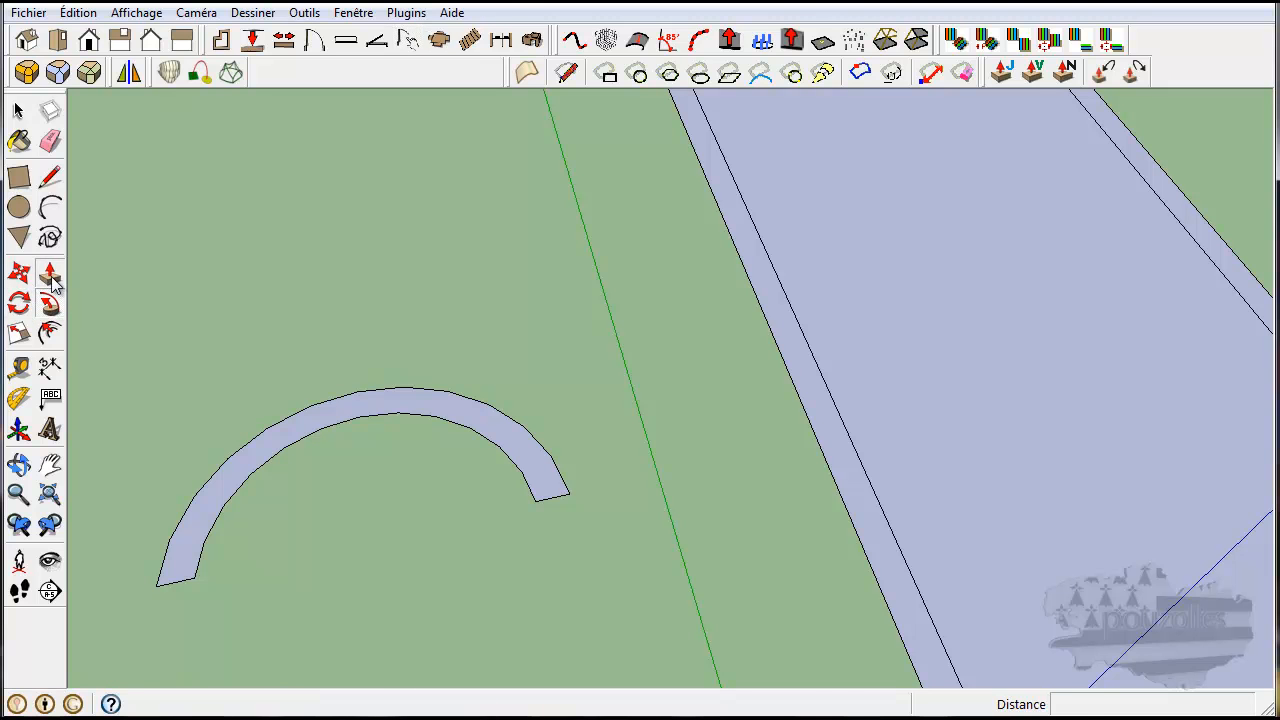
{"action": "left_click", "coordinate": [49, 272]}
{"action": "left_click", "coordinate": [289, 430]}
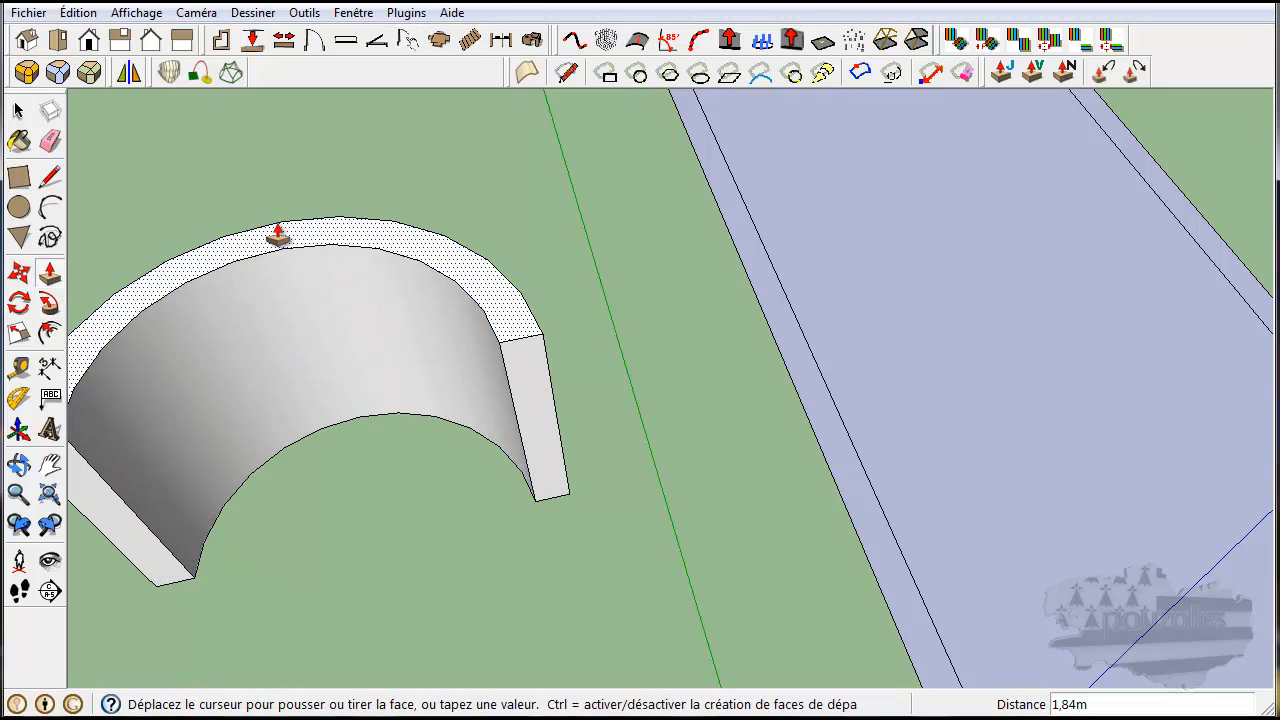
{"action": "left_click", "coordinate": [277, 231]}
{"action": "middle_click_drag", "start_coordinate": [751, 574], "coordinate": [676, 510]}
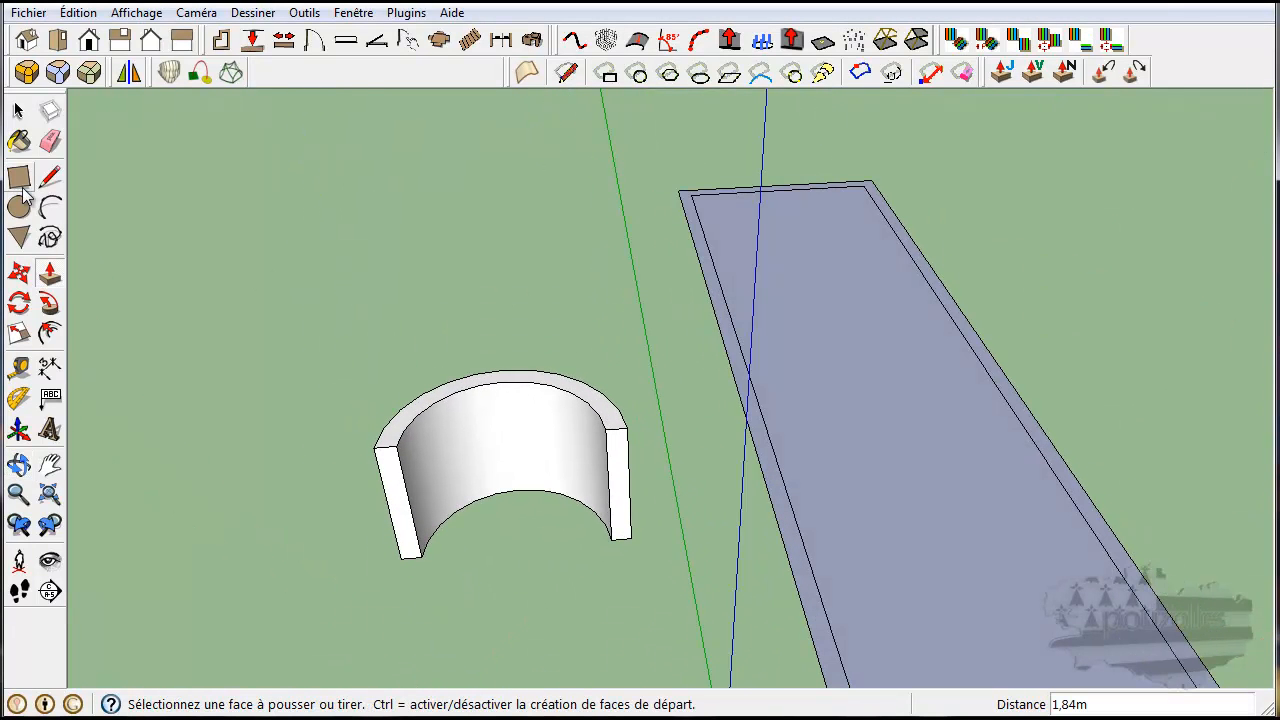
Draw a single straight line on the ground behind the curved wall, parallel to the red axis
{"action": "left_click", "coordinate": [52, 178]}
{"action": "left_click", "coordinate": [201, 251]}
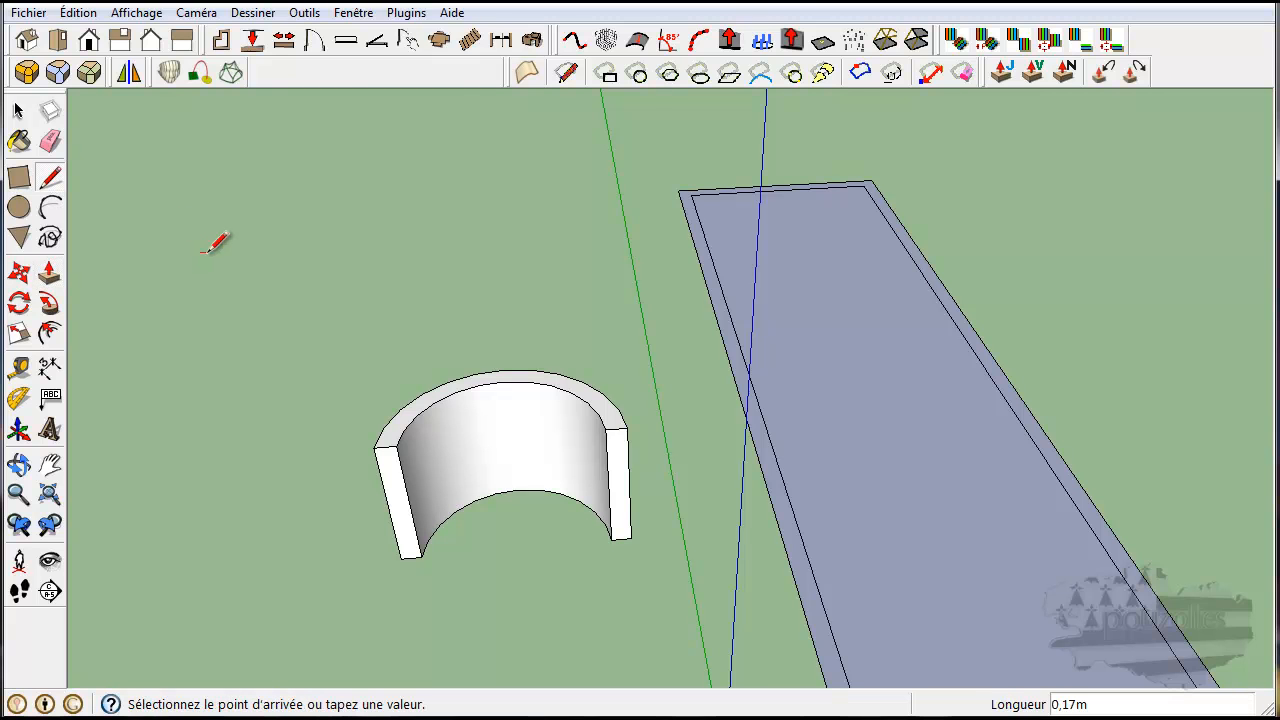
{"action": "left_click", "coordinate": [541, 234]}
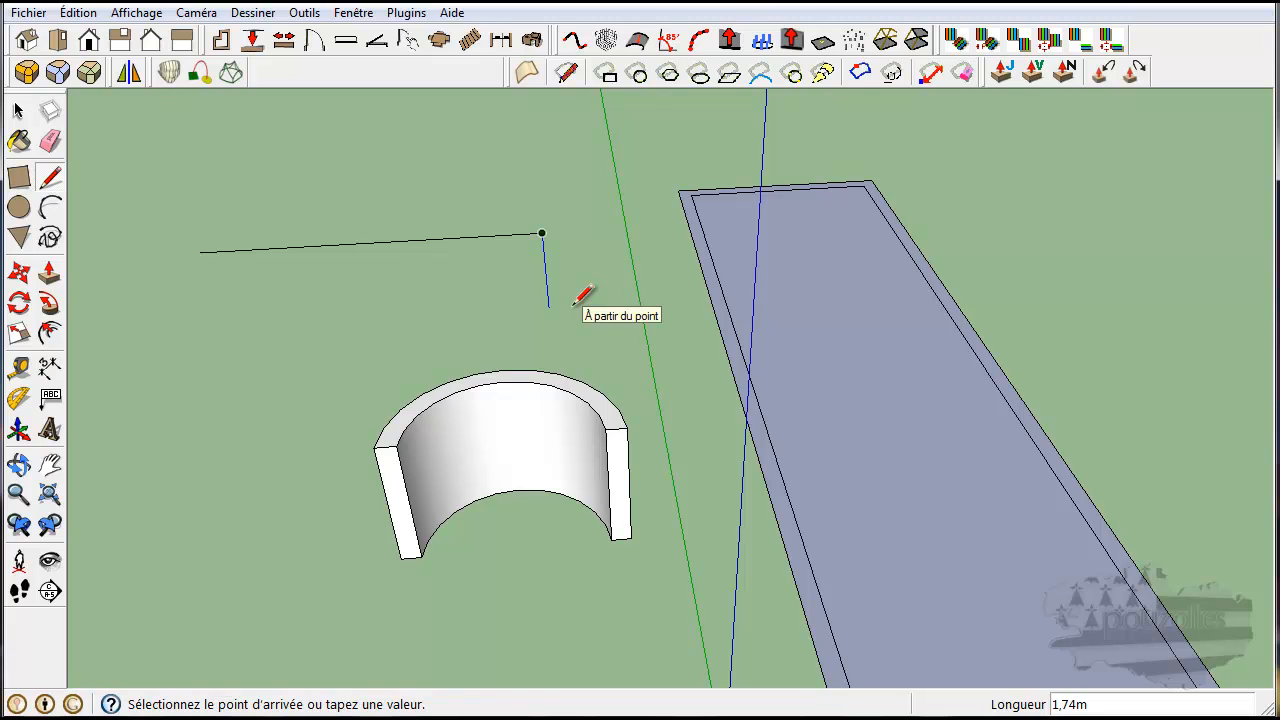
{"action": "key", "text": "Escape"}
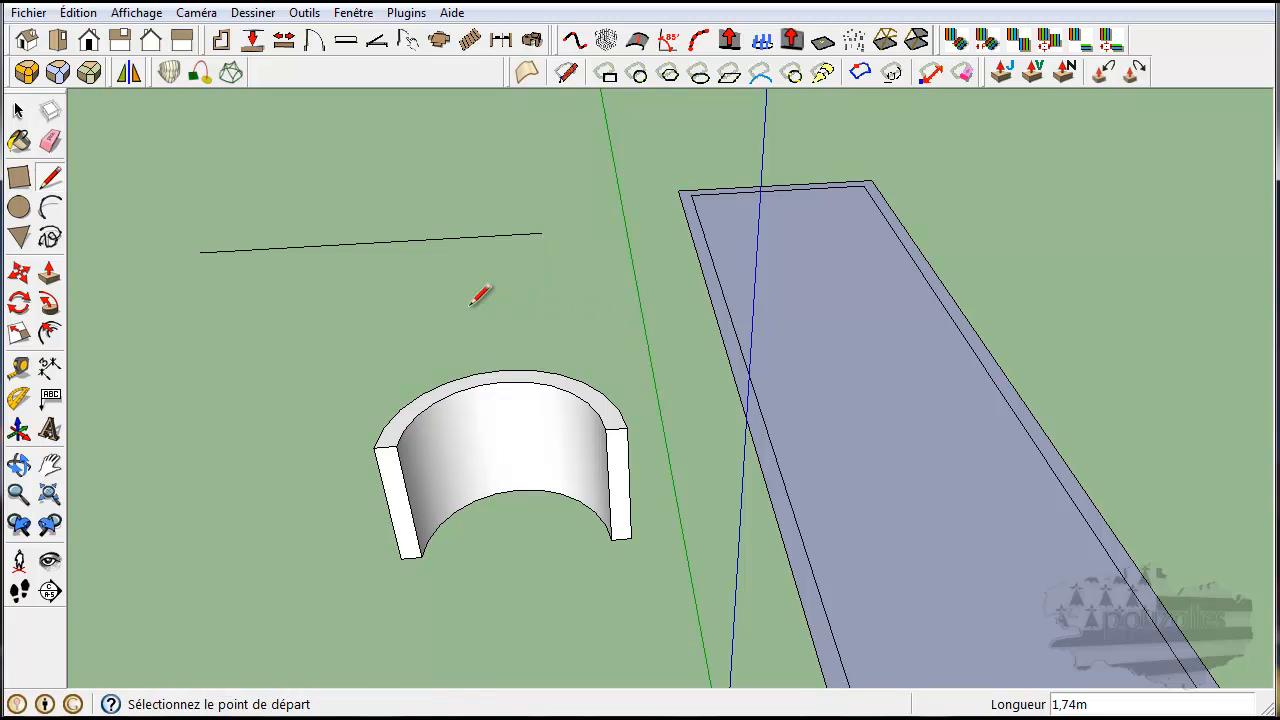
Try to offset the single straight line behind the curved wall
{"action": "left_click", "coordinate": [18, 111]}
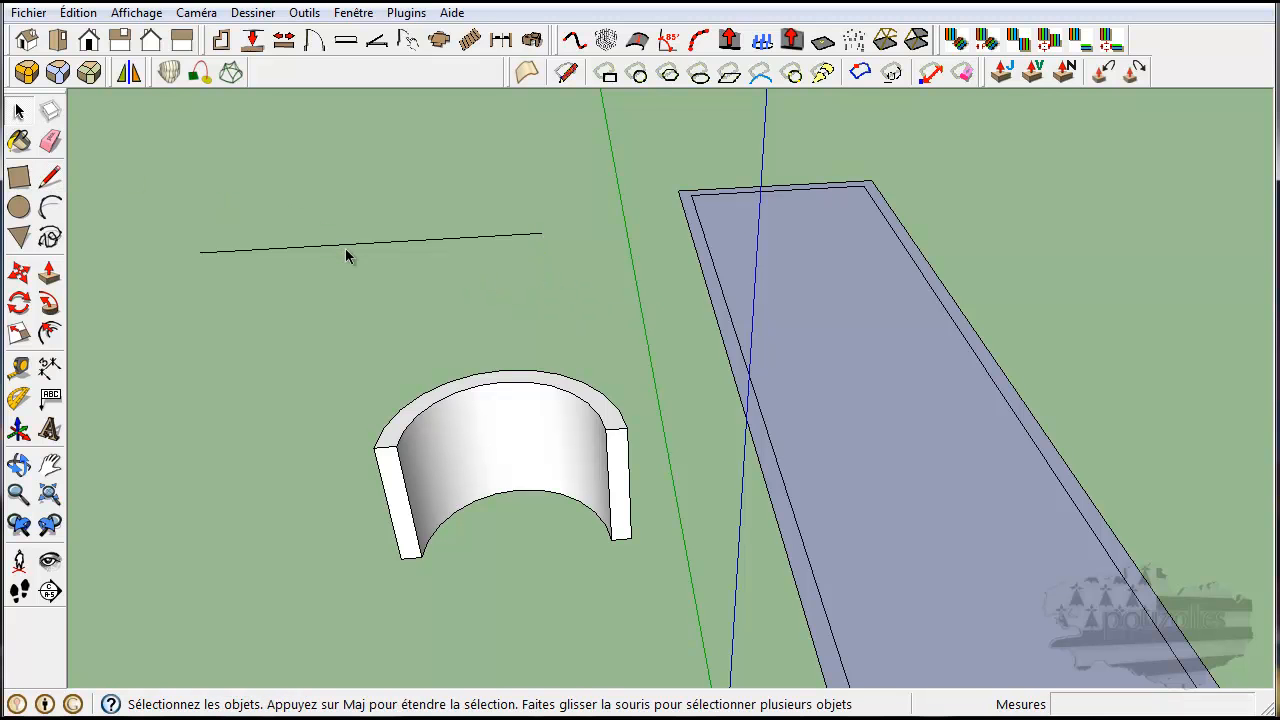
{"action": "left_click", "coordinate": [351, 250]}
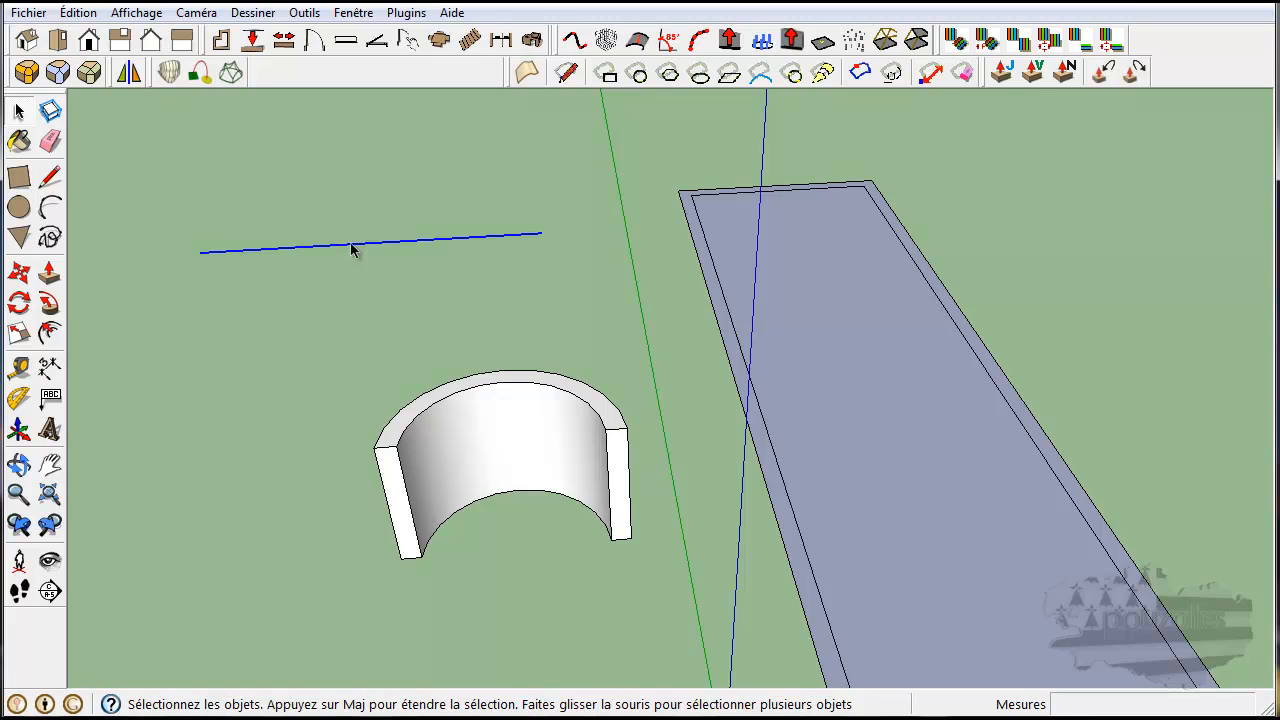
{"action": "left_click", "coordinate": [50, 335]}
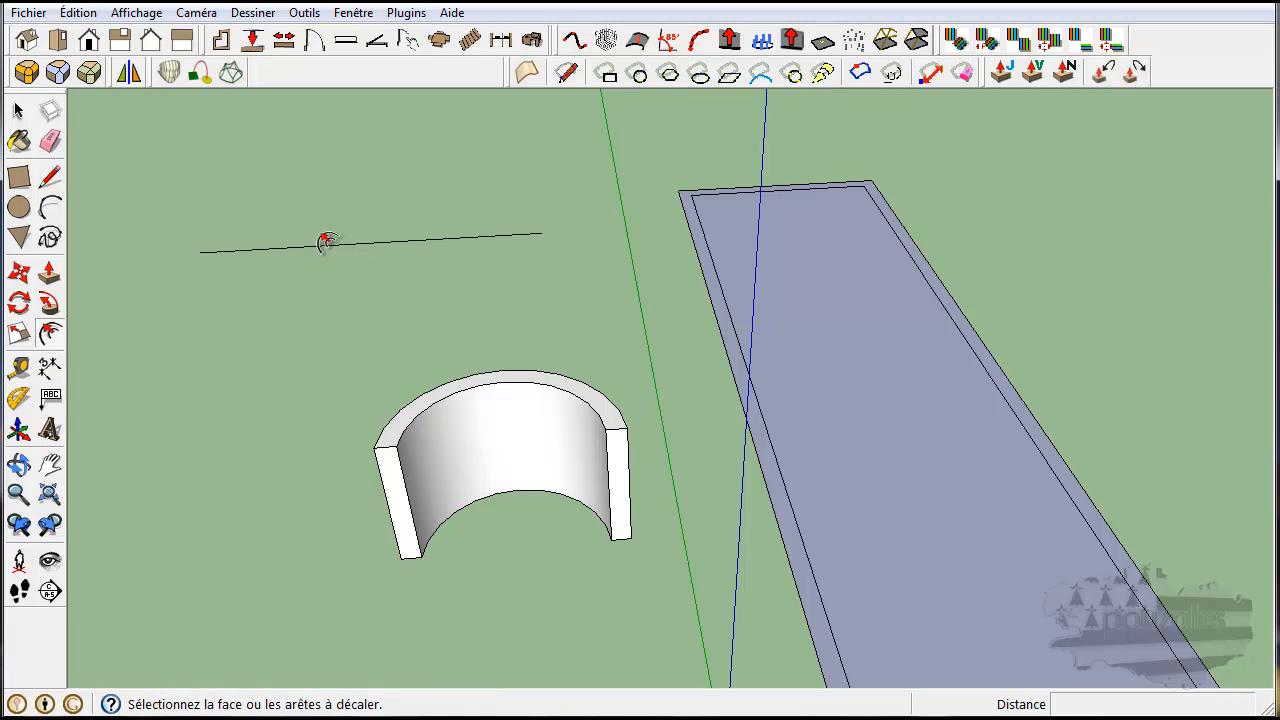
{"action": "left_click", "coordinate": [18, 111]}
{"action": "left_click", "coordinate": [303, 250]}
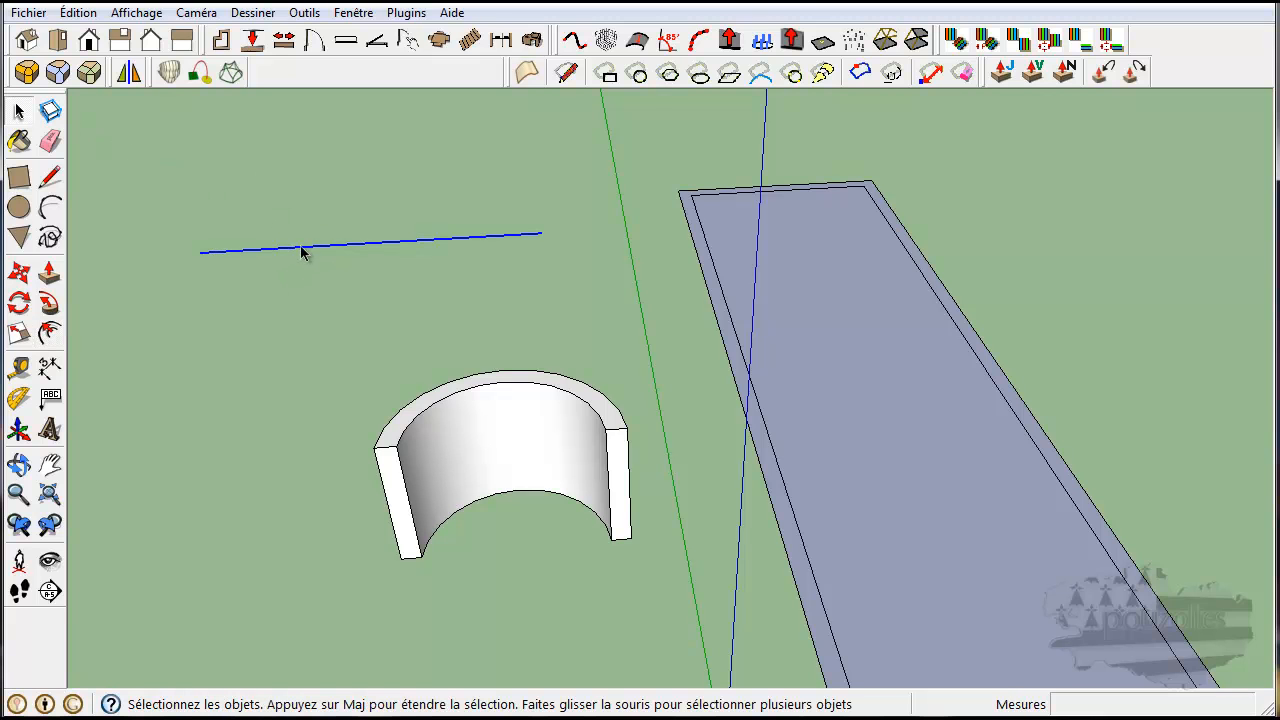
{"action": "left_click", "coordinate": [49, 333]}
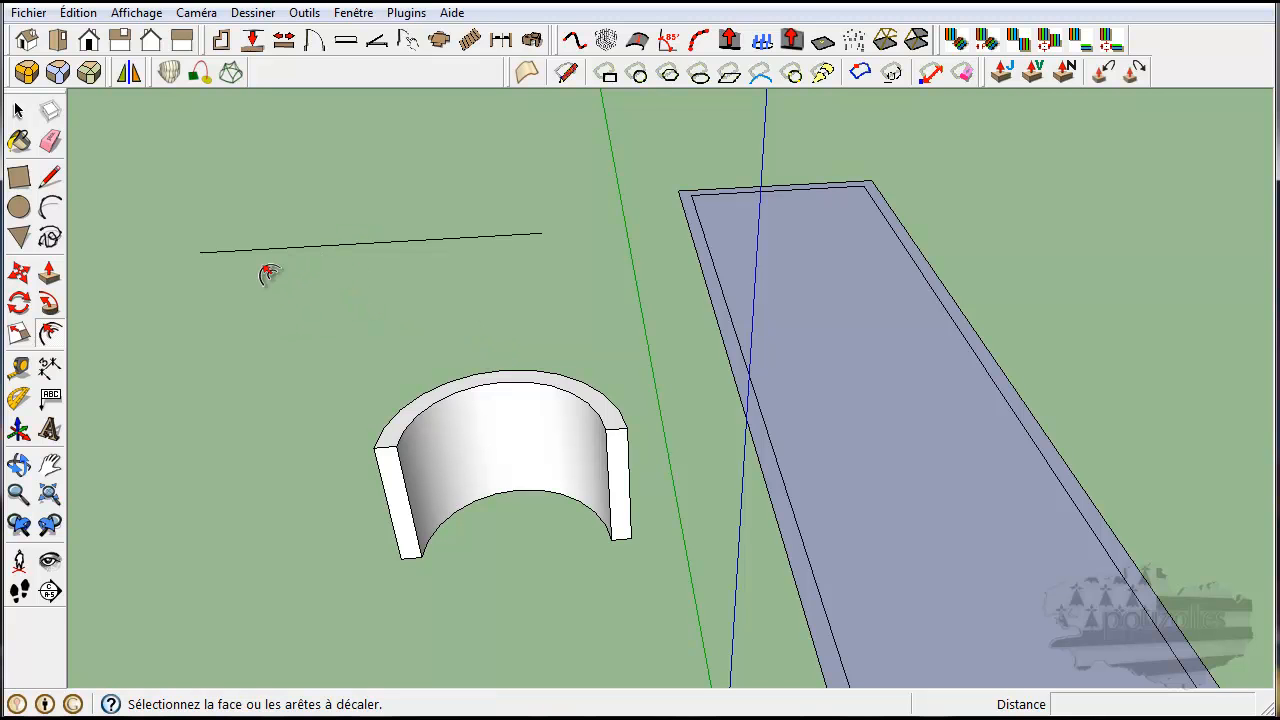
{"action": "left_click", "coordinate": [20, 113]}
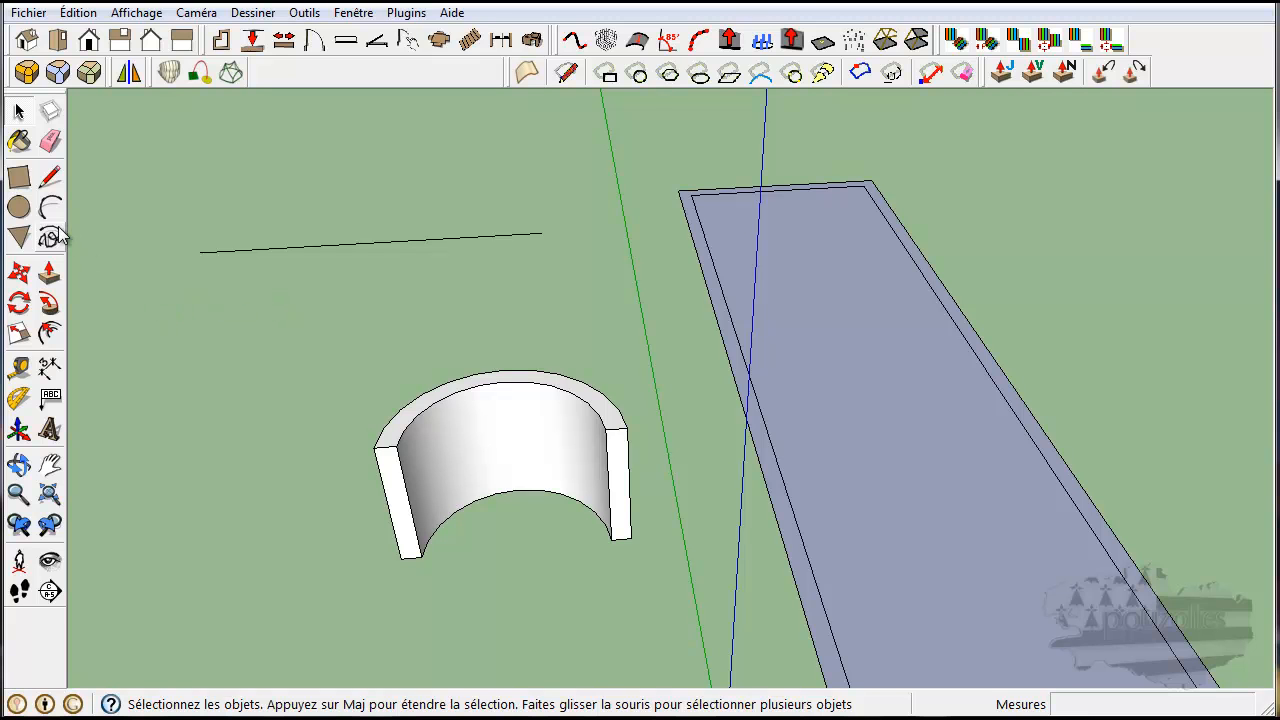
Draw two connected line segments forming an L-shaped corner between the single line and the curved wall
{"action": "left_click", "coordinate": [50, 177]}
{"action": "left_click", "coordinate": [181, 311]}
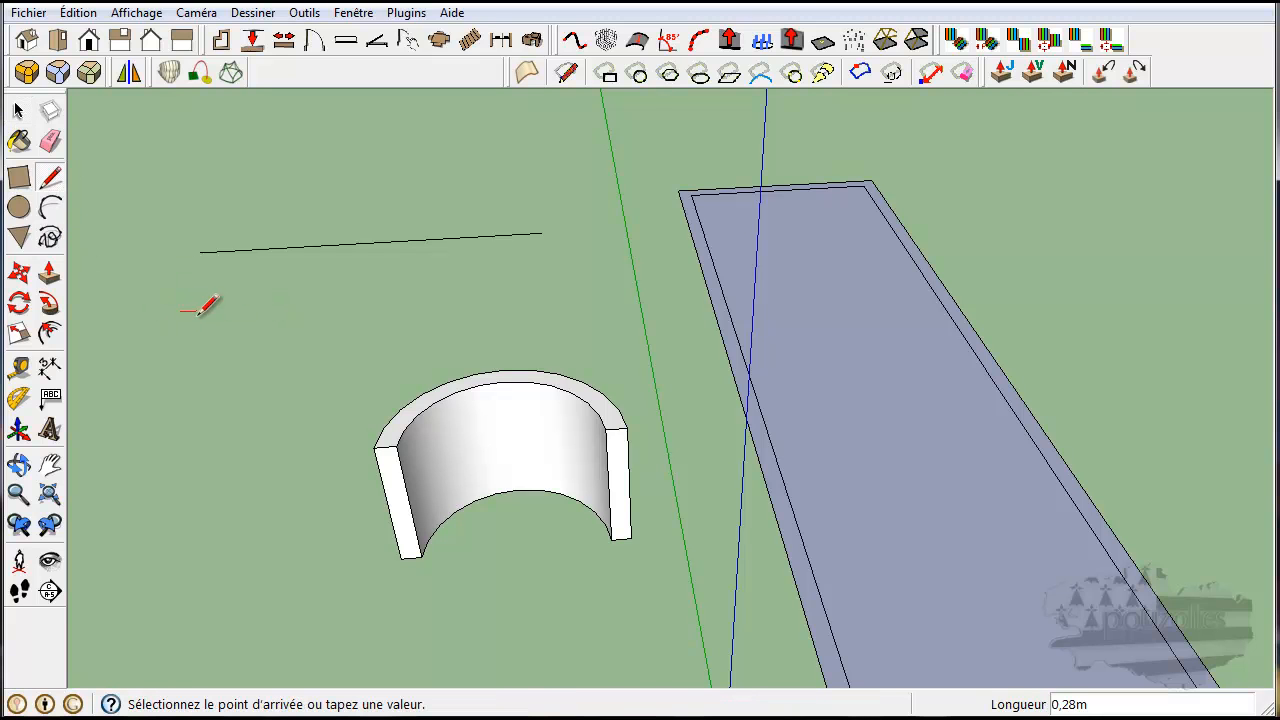
{"action": "left_click", "coordinate": [386, 298]}
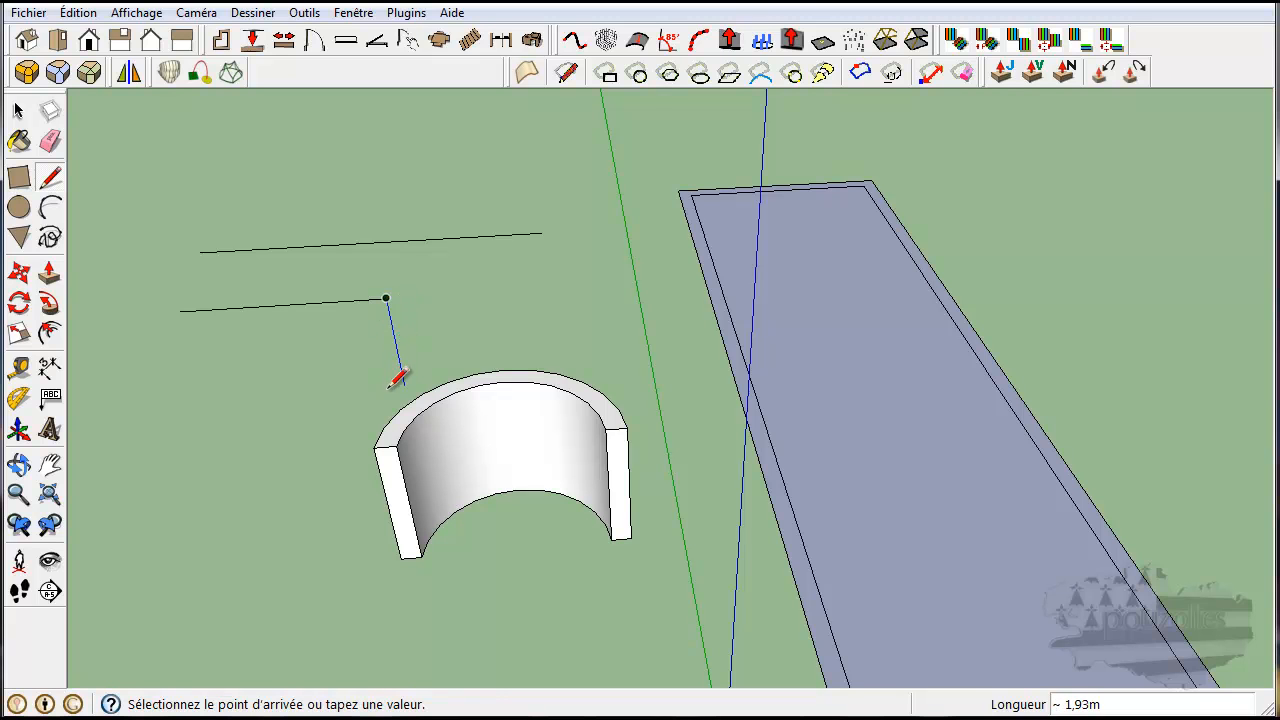
{"action": "left_click", "coordinate": [368, 382]}
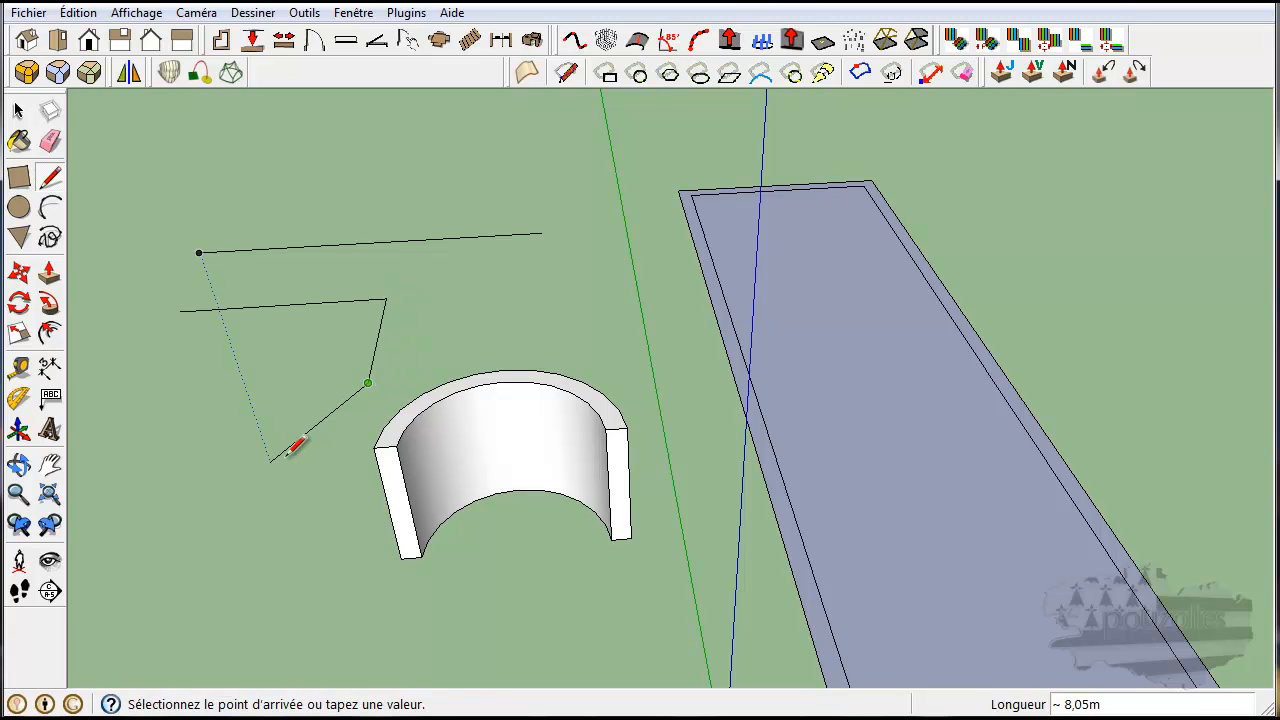
{"action": "key", "text": "space"}
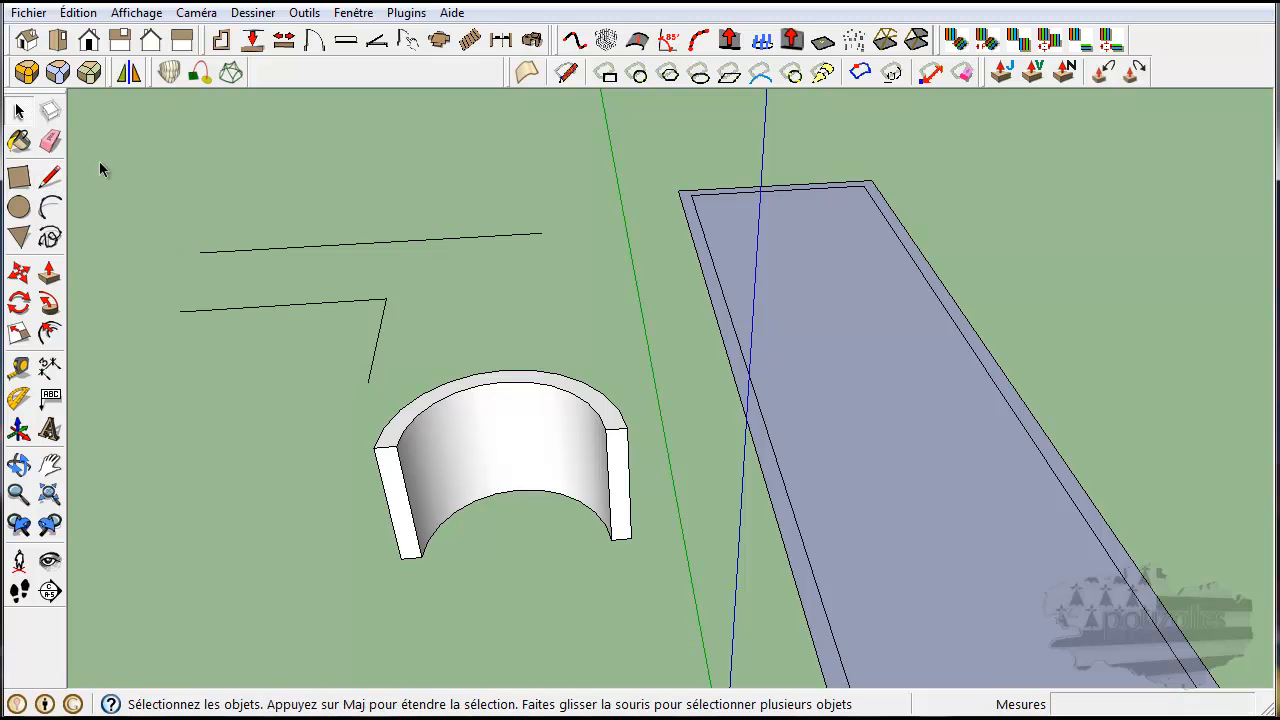
Try crossing and enclosing window selections on the two segments of the L-shaped corner
{"action": "left_click_drag", "start_coordinate": [343, 310], "coordinate": [330, 318]}
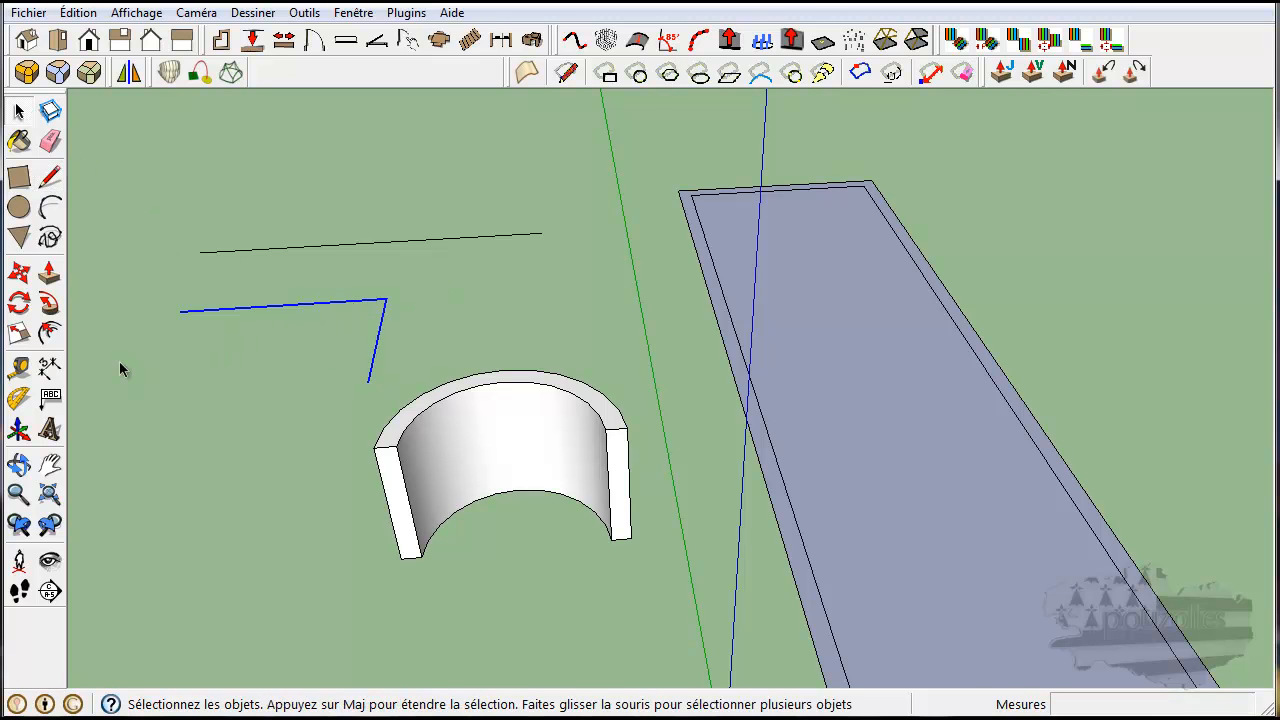
{"action": "left_click_drag", "start_coordinate": [426, 281], "coordinate": [351, 337]}
{"action": "left_click_drag", "start_coordinate": [145, 298], "coordinate": [260, 337]}
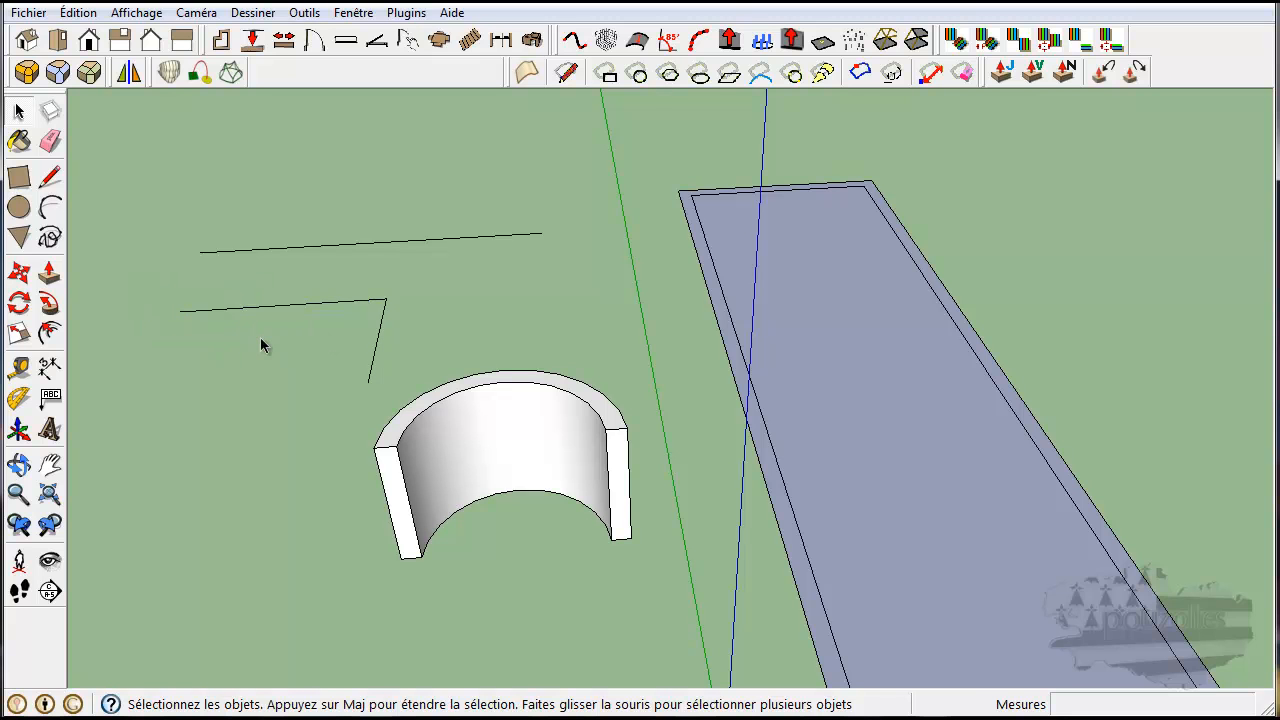
{"action": "left_click_drag", "start_coordinate": [160, 277], "coordinate": [221, 335]}
{"action": "left_click_drag", "start_coordinate": [126, 273], "coordinate": [443, 328]}
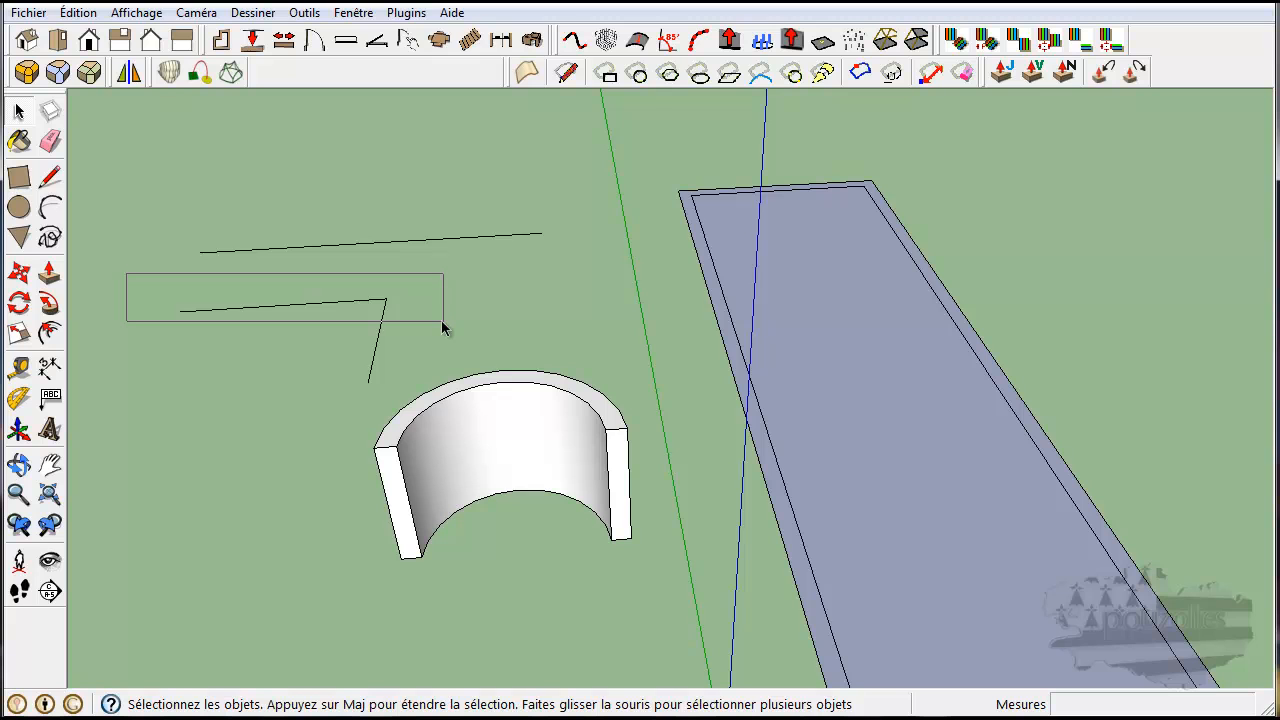
{"action": "left_click_drag", "start_coordinate": [442, 322], "coordinate": [442, 322]}
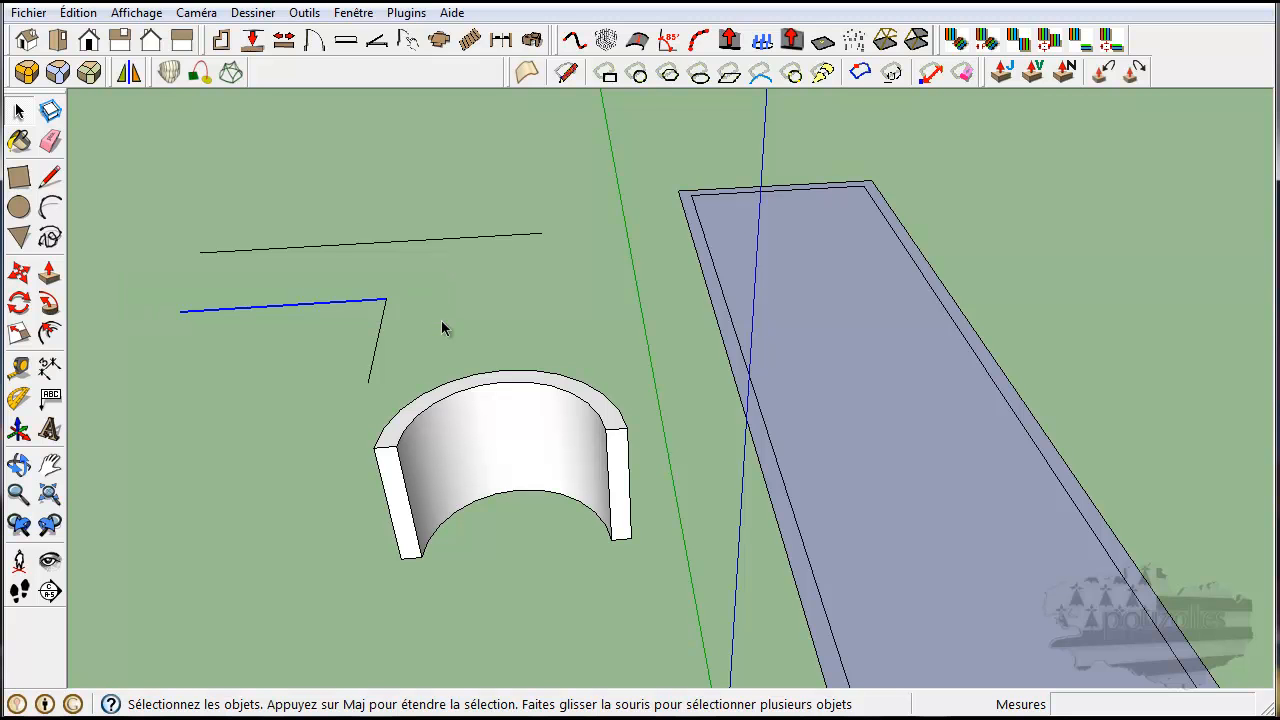
Select both segments of the L-shaped corner with a crossing window and offset them inward by 0.25 m
{"action": "left_click", "coordinate": [441, 271]}
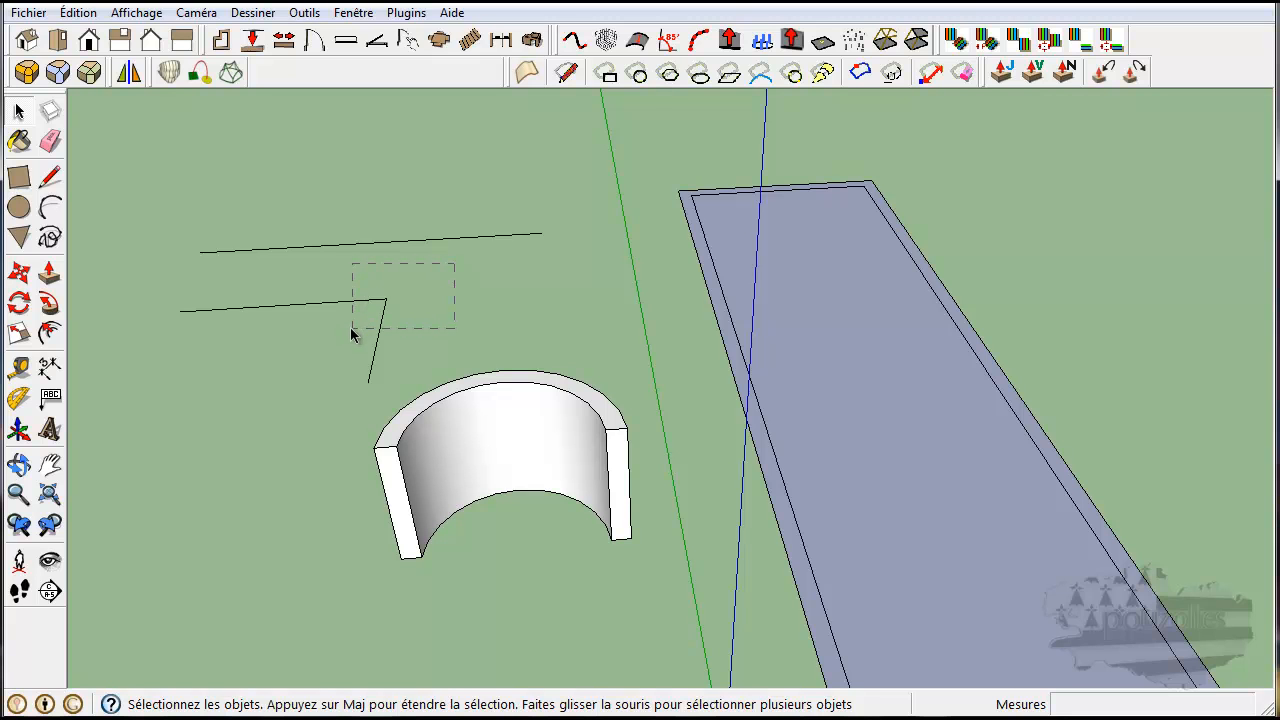
{"action": "left_click_drag", "start_coordinate": [350, 335], "coordinate": [350, 335]}
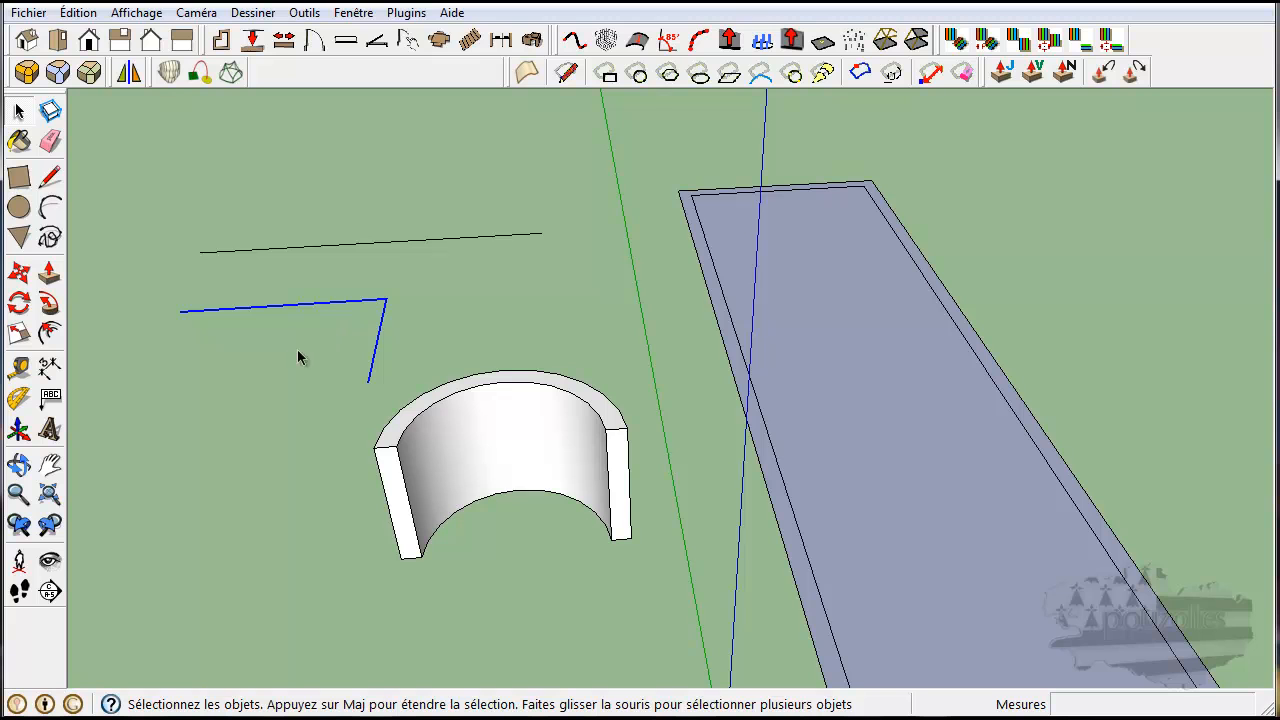
{"action": "left_click", "coordinate": [50, 333]}
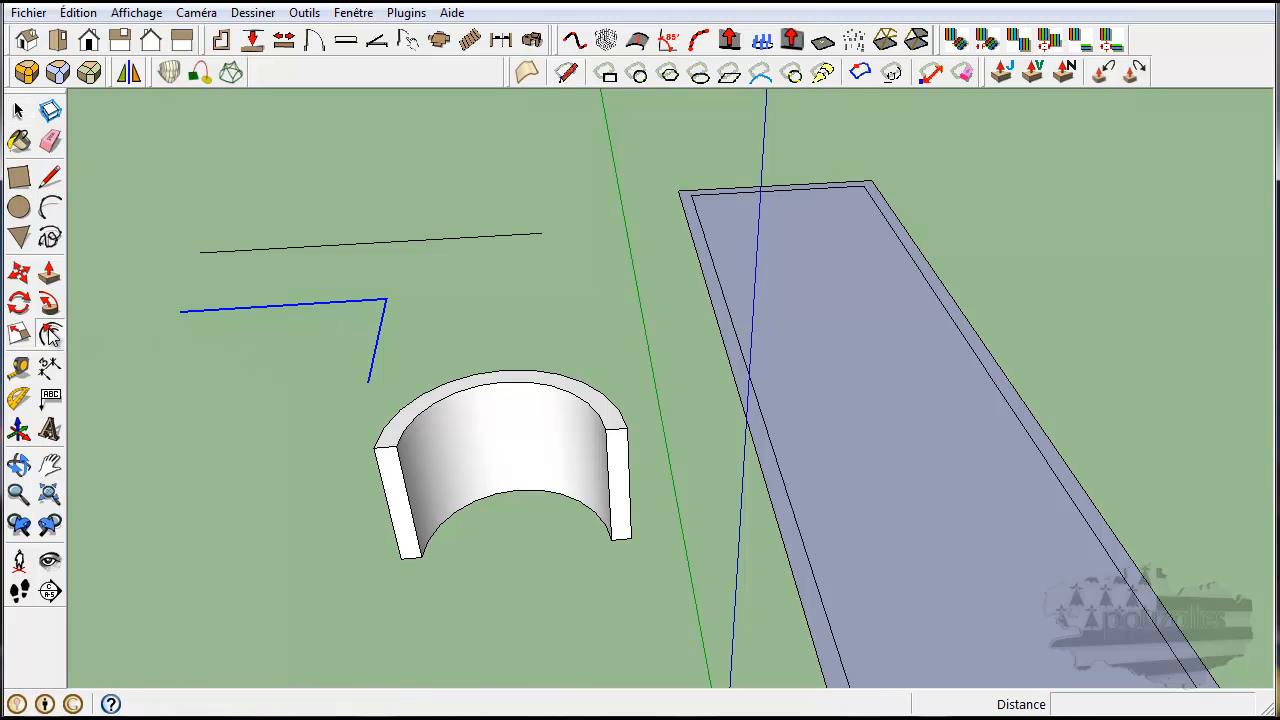
{"action": "left_click", "coordinate": [347, 308]}
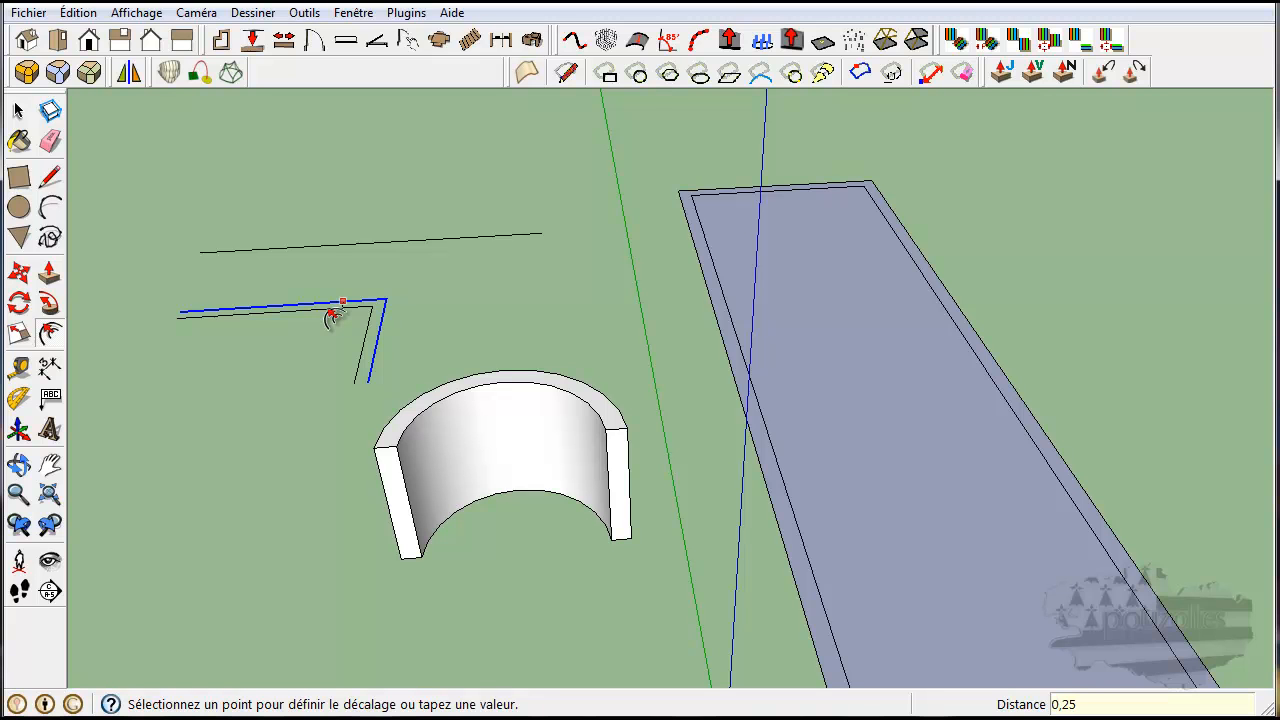
{"action": "left_click", "coordinate": [333, 316]}
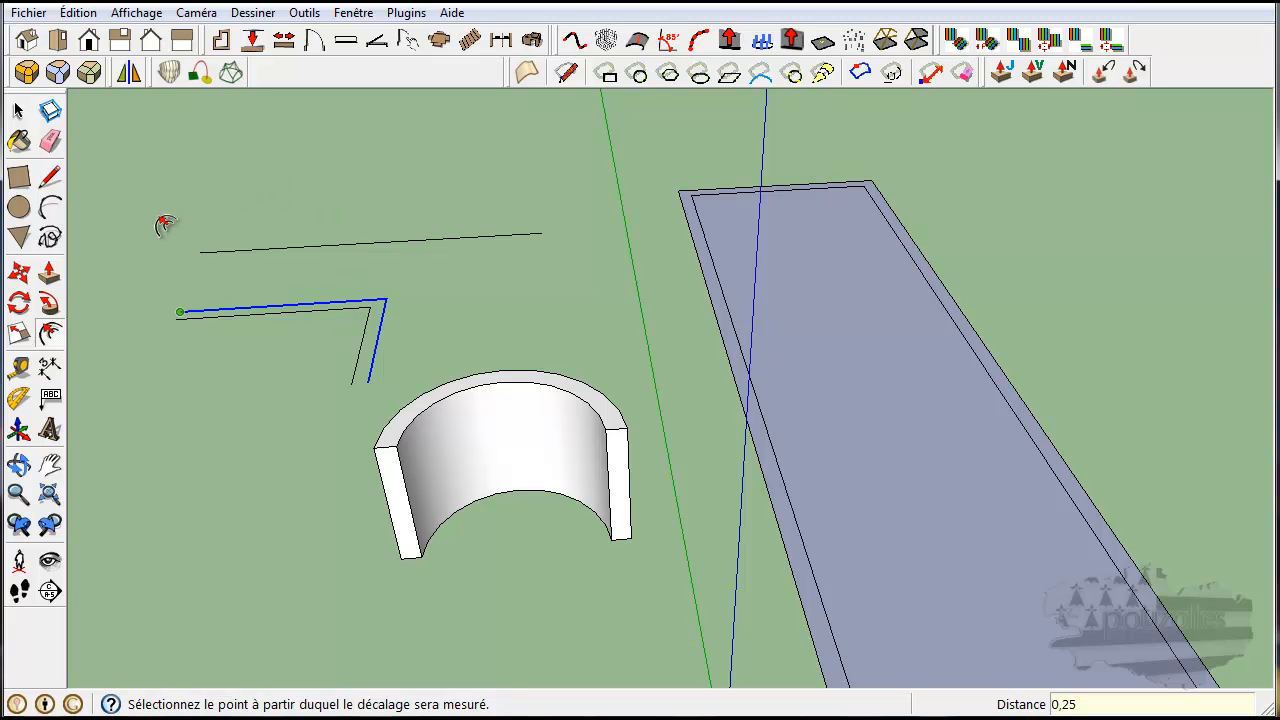
Close both ends of the L-shaped band with short lines joining the original and offset edges
{"action": "left_click", "coordinate": [52, 177]}
{"action": "mouse_move", "coordinate": [143, 282]}
{"action": "middle_mouse_down"}
{"action": "mouse_move", "coordinate": [170, 413]}
{"action": "mouse_move", "coordinate": [180, 396]}
{"action": "middle_mouse_up"}
{"action": "left_click", "coordinate": [338, 367]}
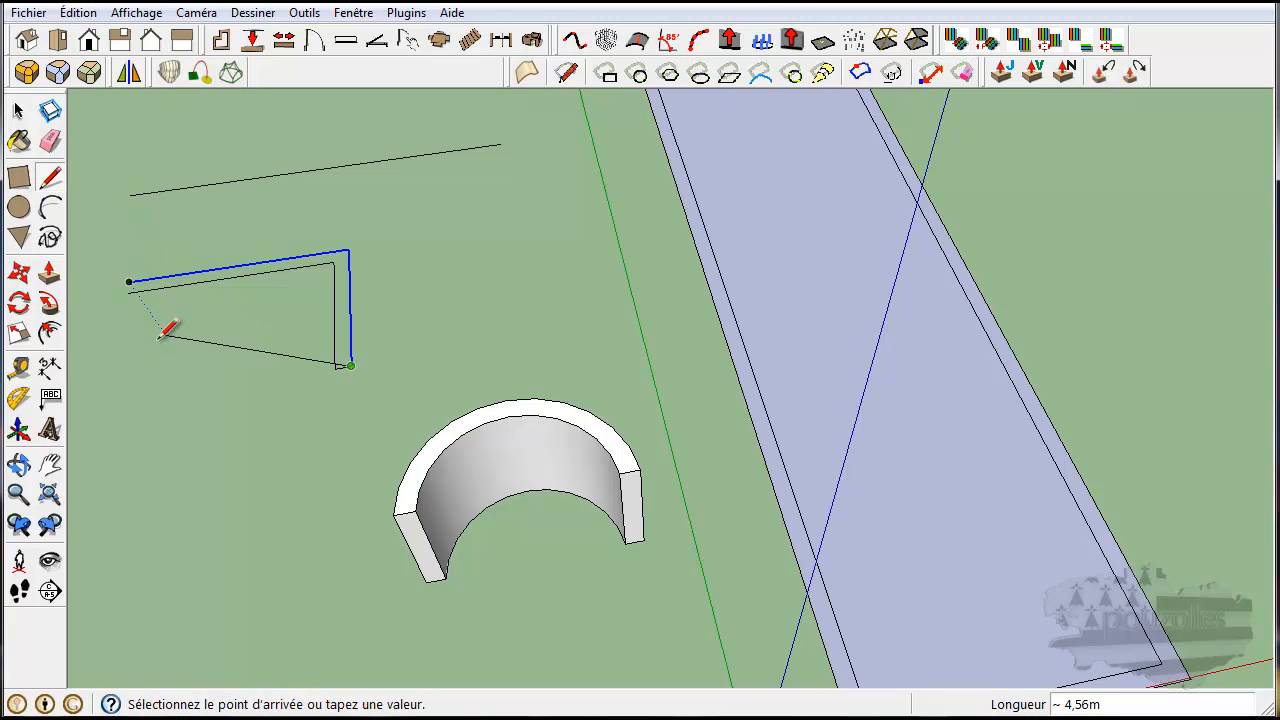
{"action": "key", "text": "Escape"}
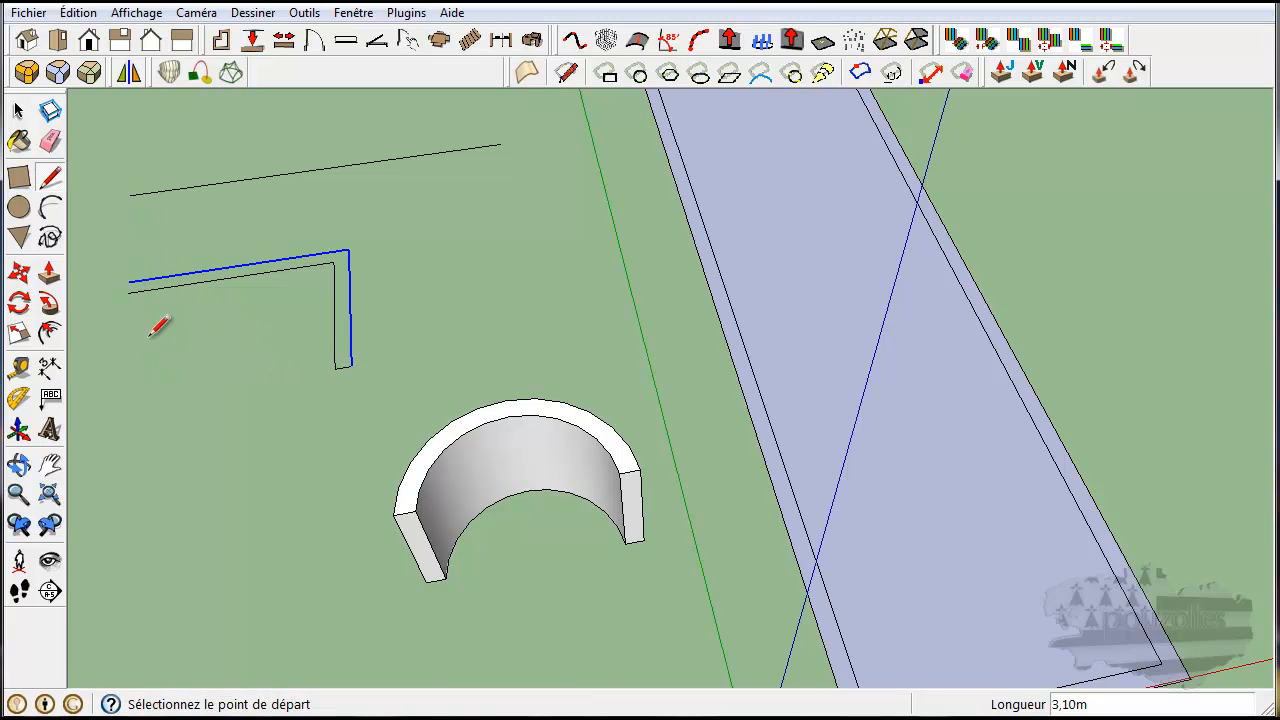
{"action": "left_click", "coordinate": [129, 281]}
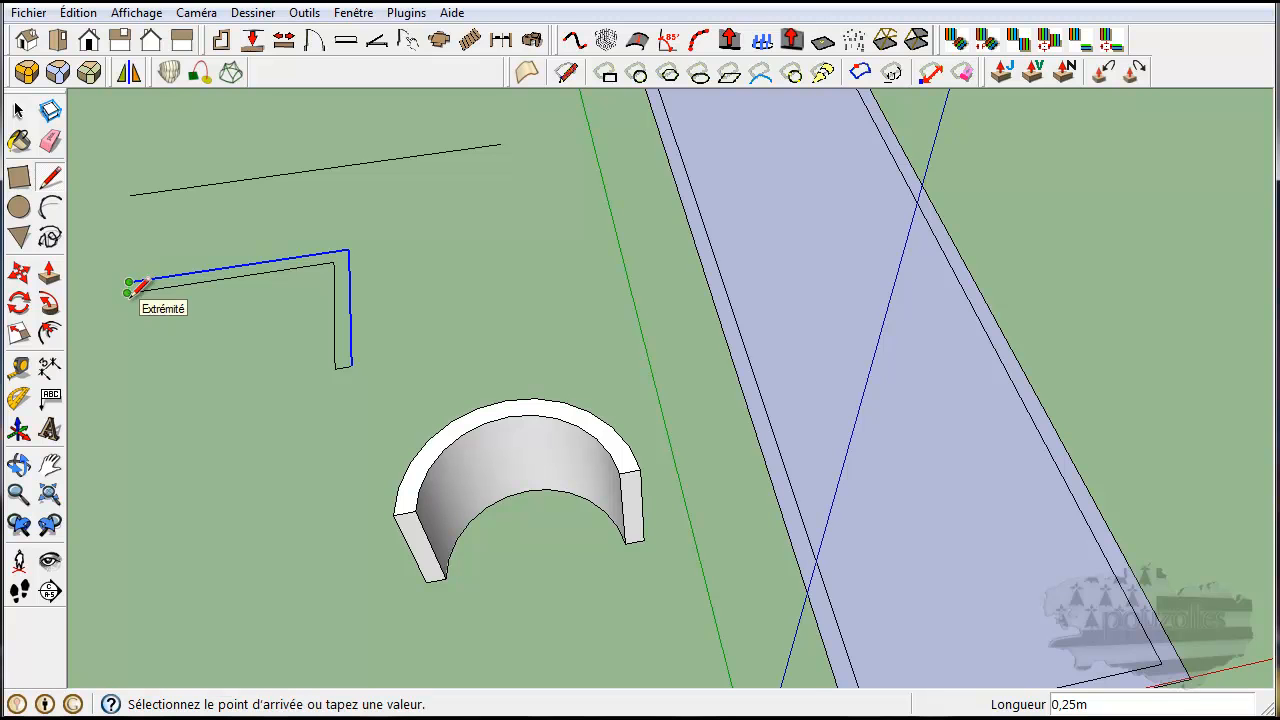
{"action": "left_click", "coordinate": [128, 290]}
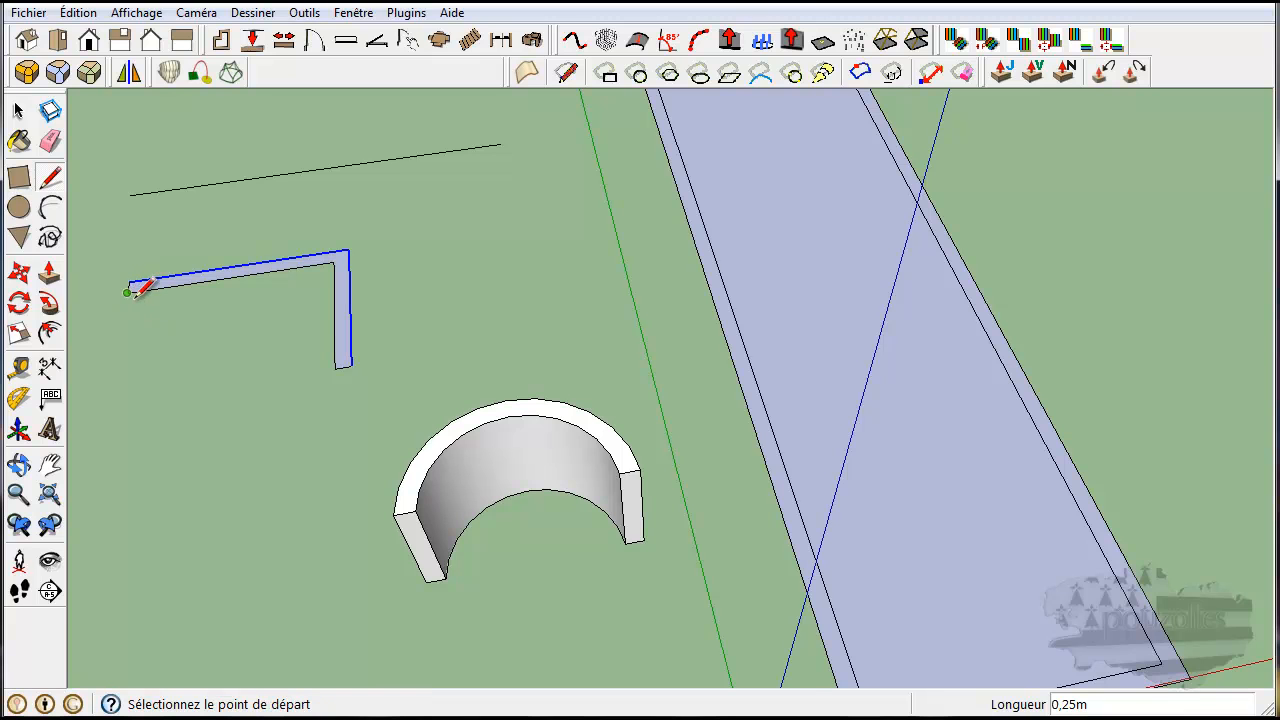
{"action": "left_click", "coordinate": [185, 424]}
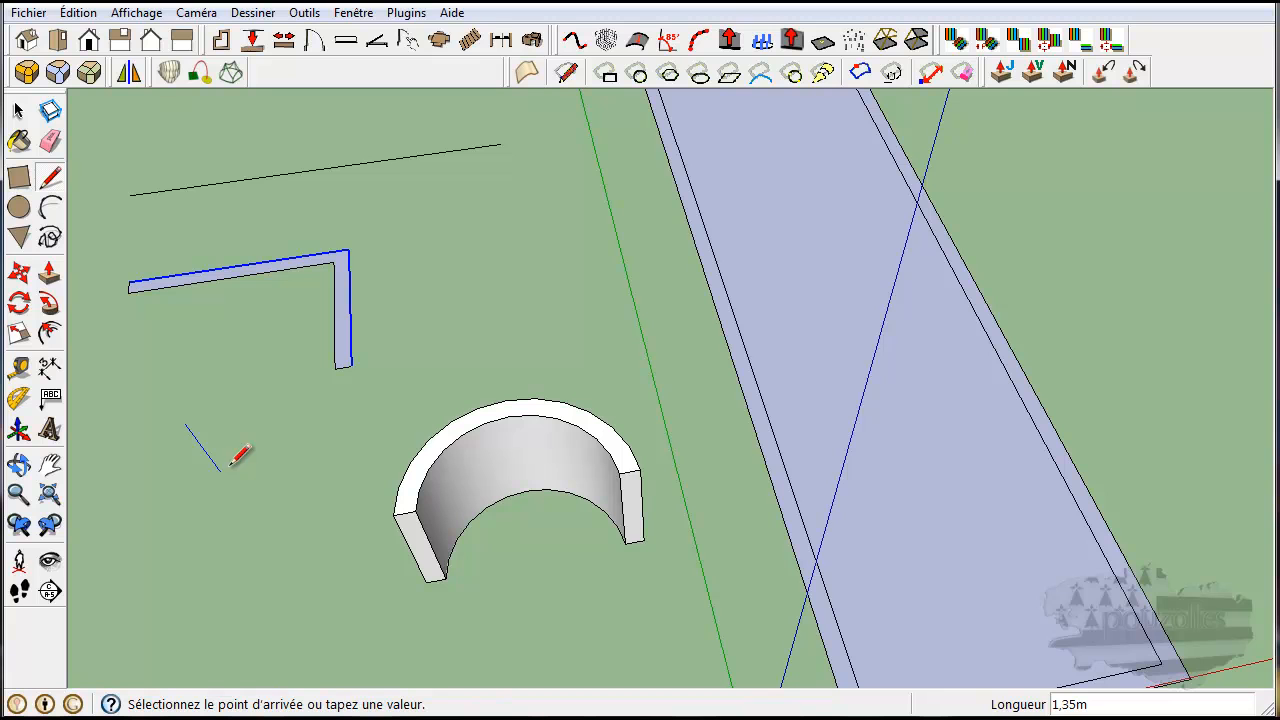
{"action": "key", "text": "Escape"}
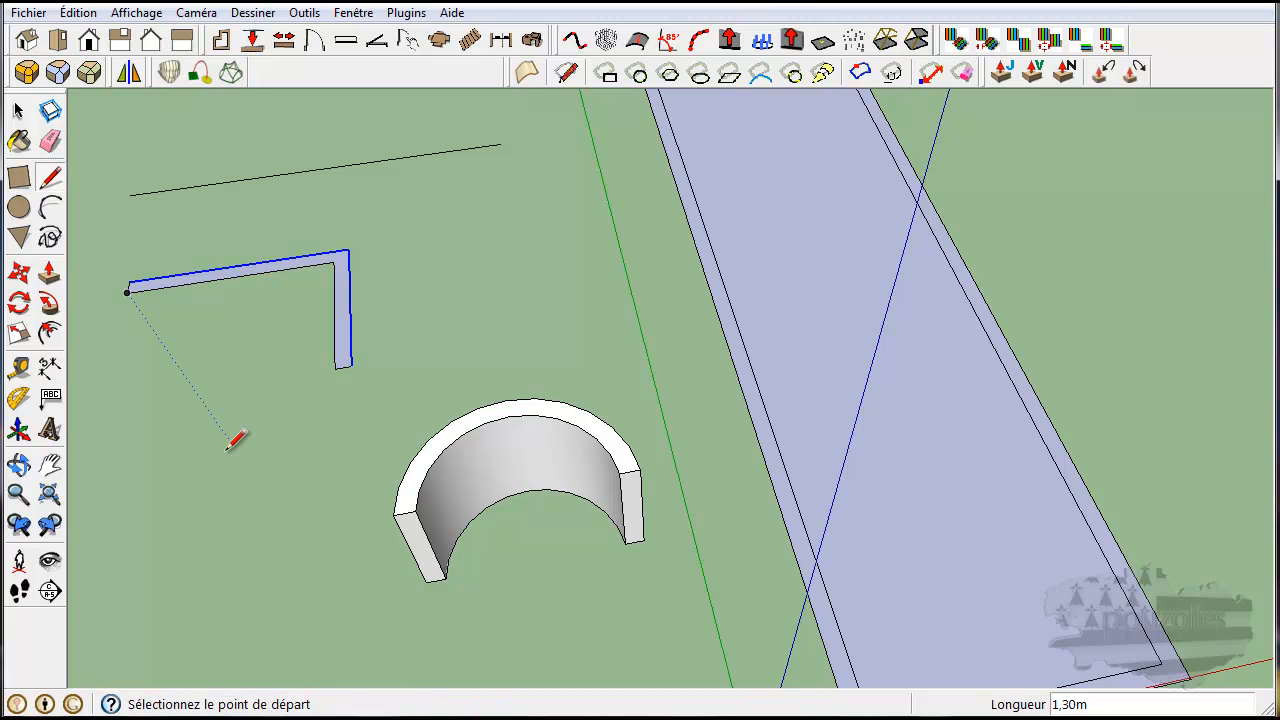
{"action": "left_click", "coordinate": [18, 112]}
{"action": "middle_click_drag", "start_coordinate": [240, 423], "coordinate": [246, 492]}
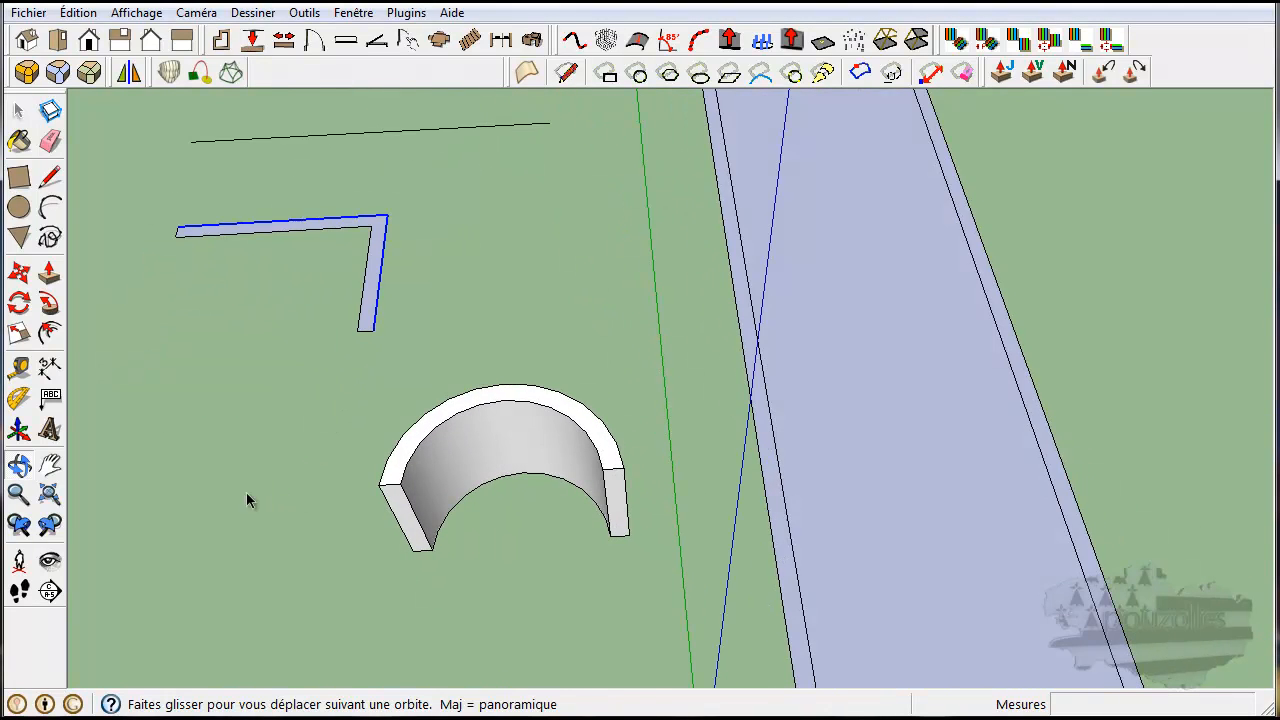
Draw a corner room in the large rectangle: a line up from the inner short edge's midpoint, and about 1.90 m across to the long edge
{"action": "scroll", "coordinate": [867, 423], "scroll_direction": "down", "scroll_amount": 3}
{"action": "middle_click_drag", "start_coordinate": [900, 437], "coordinate": [840, 457]}
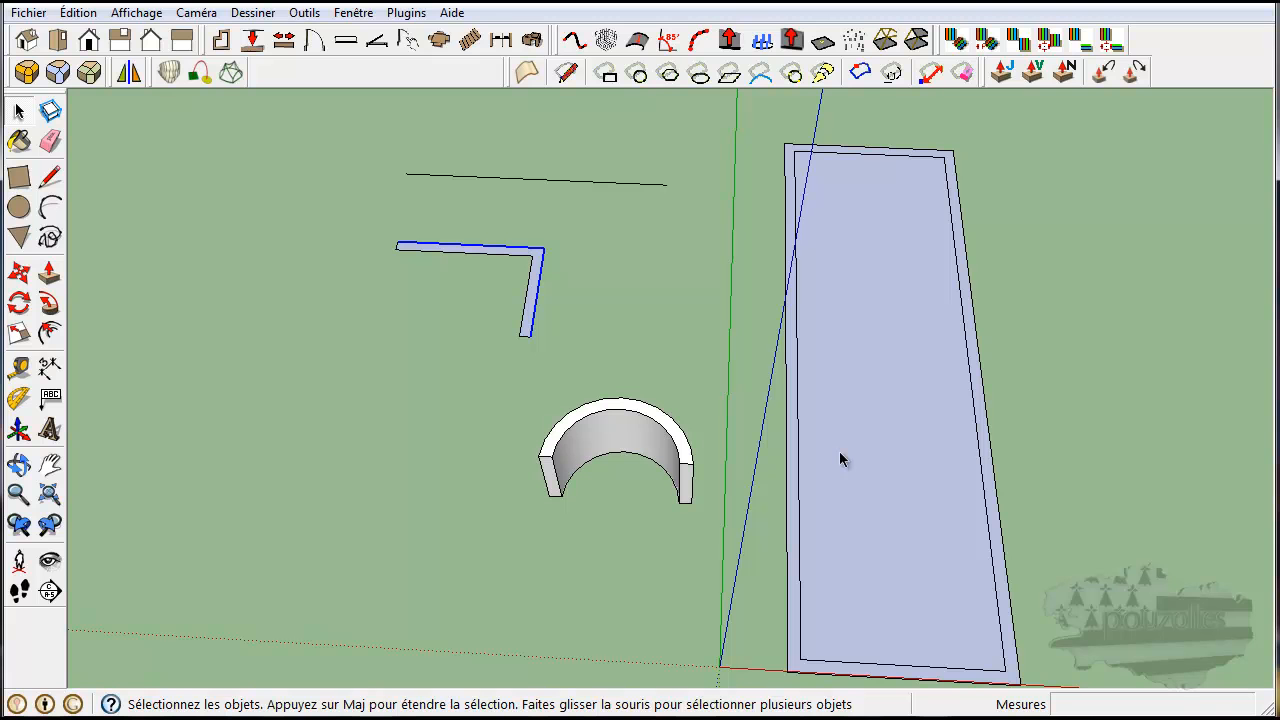
{"action": "middle_click_drag", "start_coordinate": [839, 451], "coordinate": [683, 386]}
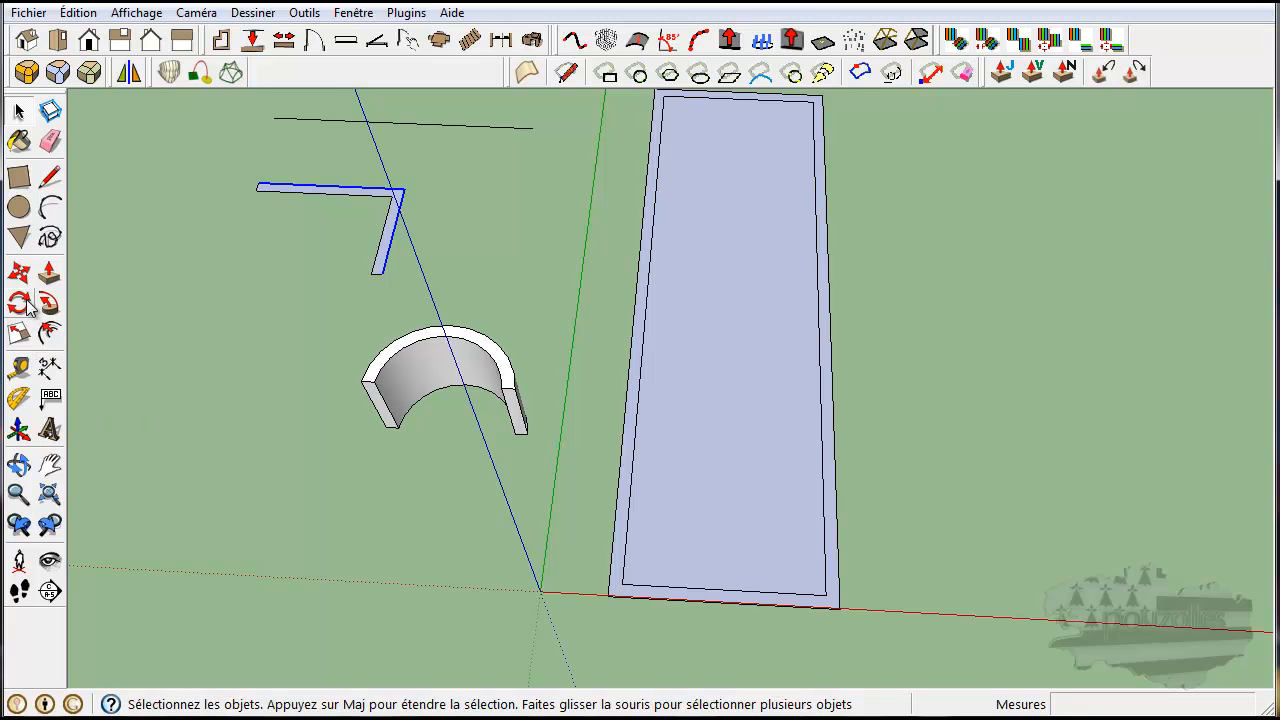
{"action": "left_click", "coordinate": [50, 176]}
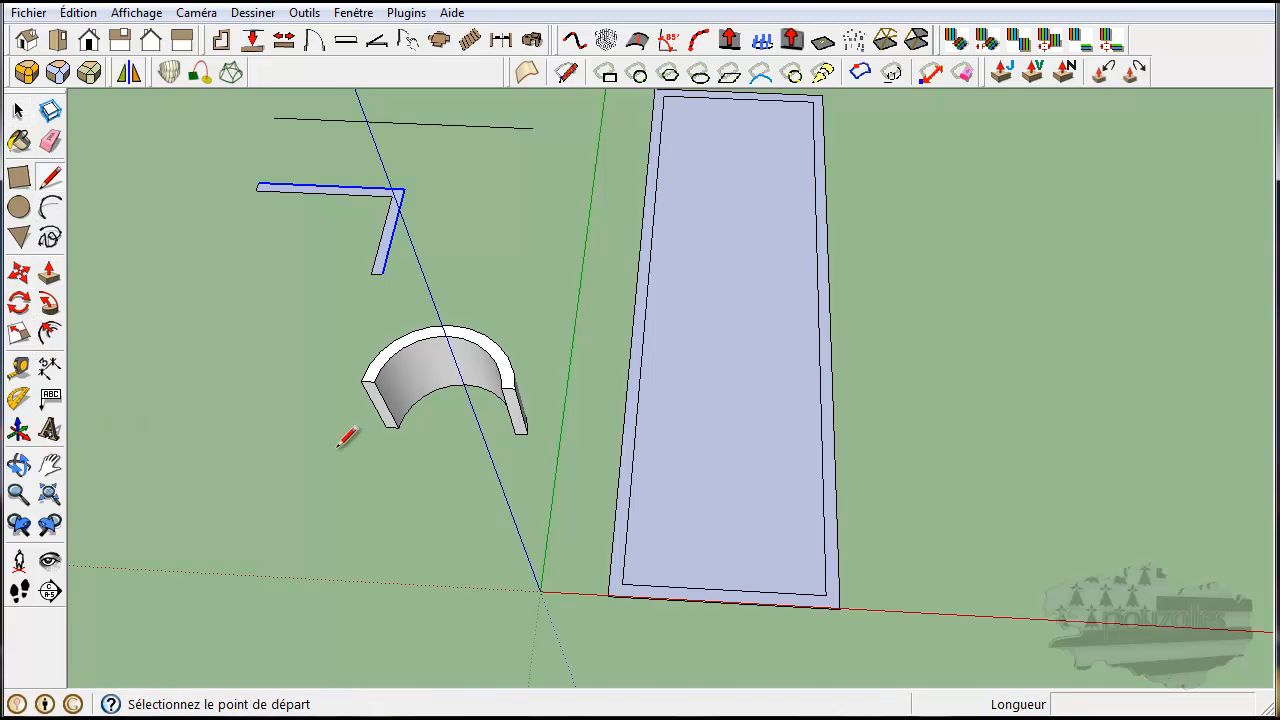
{"action": "left_click", "coordinate": [826, 595]}
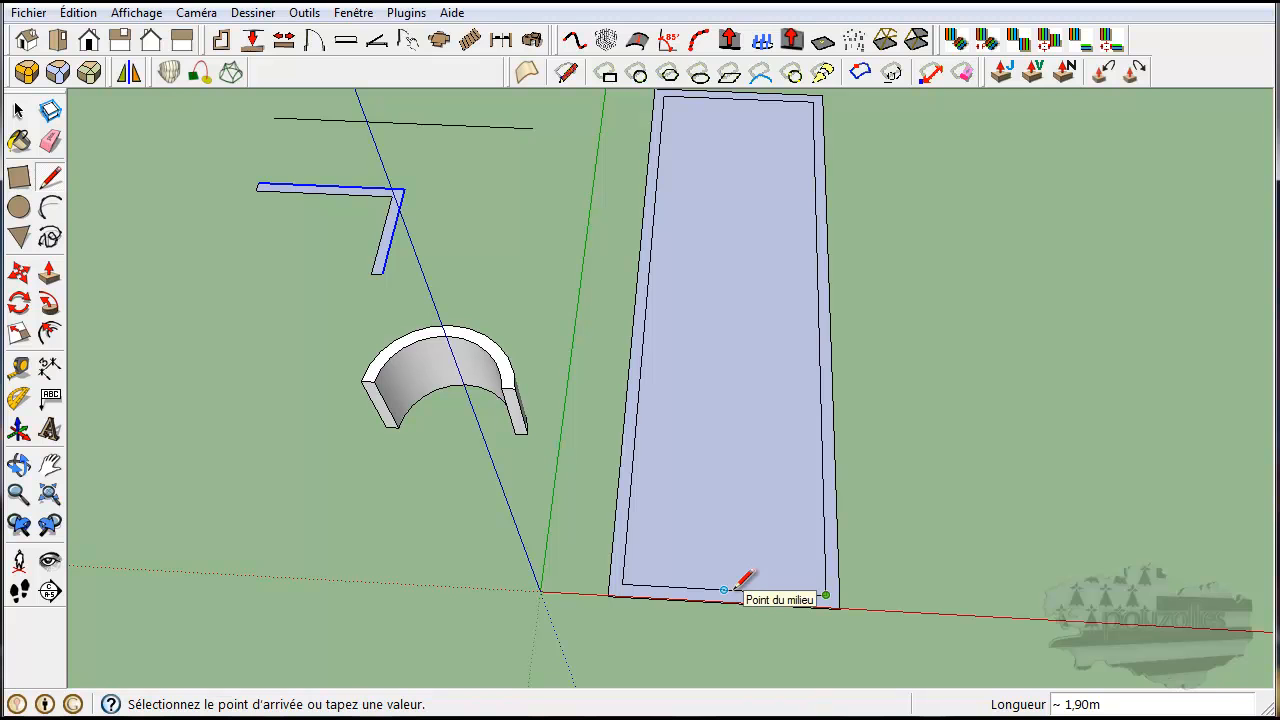
{"action": "left_click", "coordinate": [735, 588]}
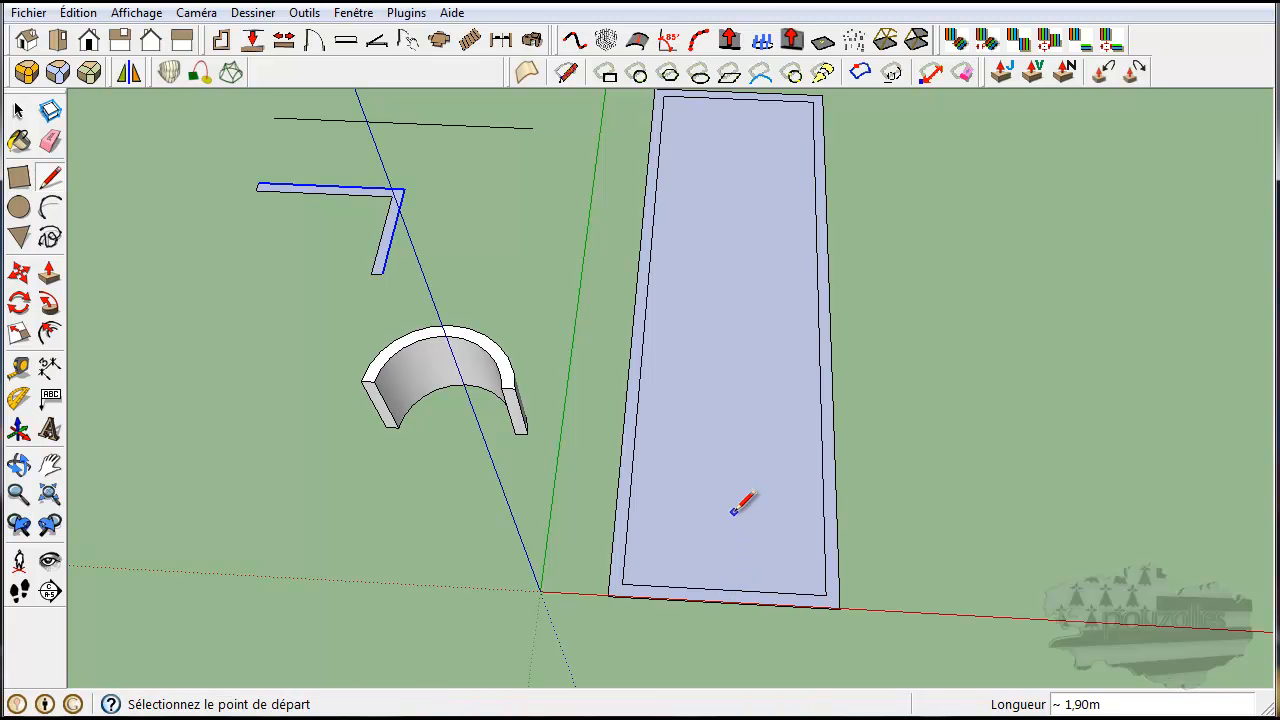
{"action": "left_click", "coordinate": [724, 589]}
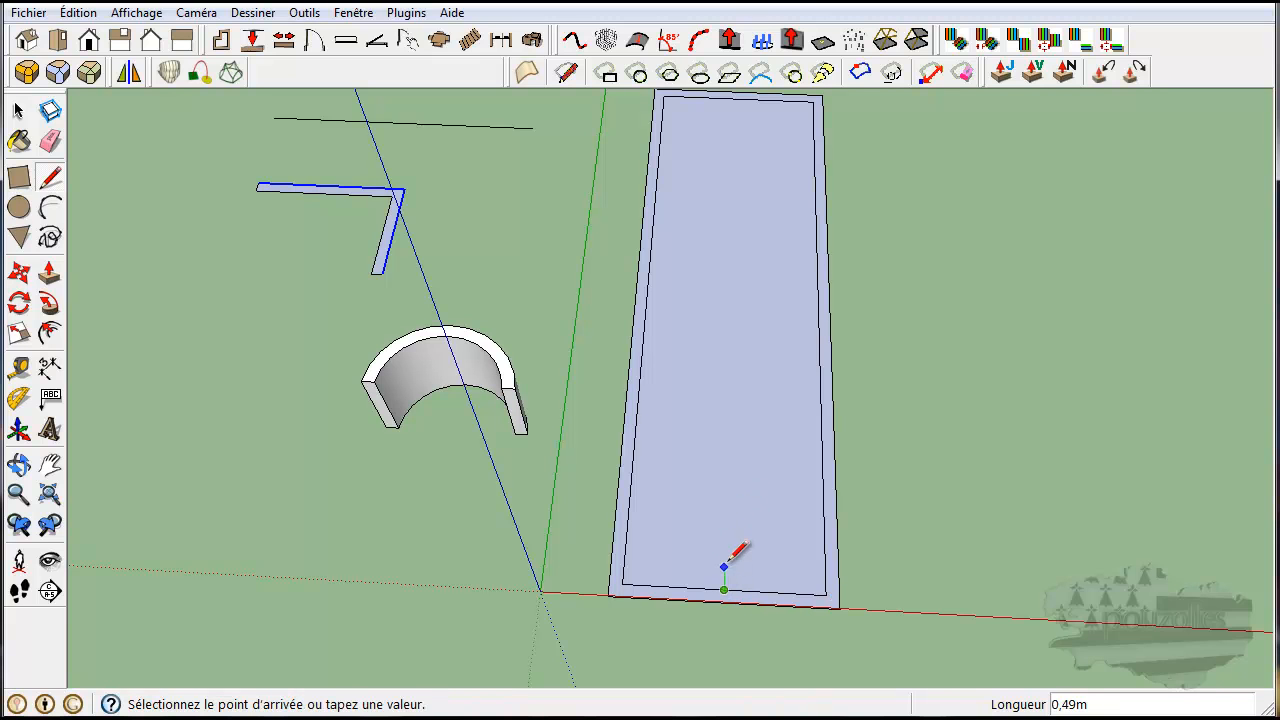
{"action": "left_click", "coordinate": [735, 492]}
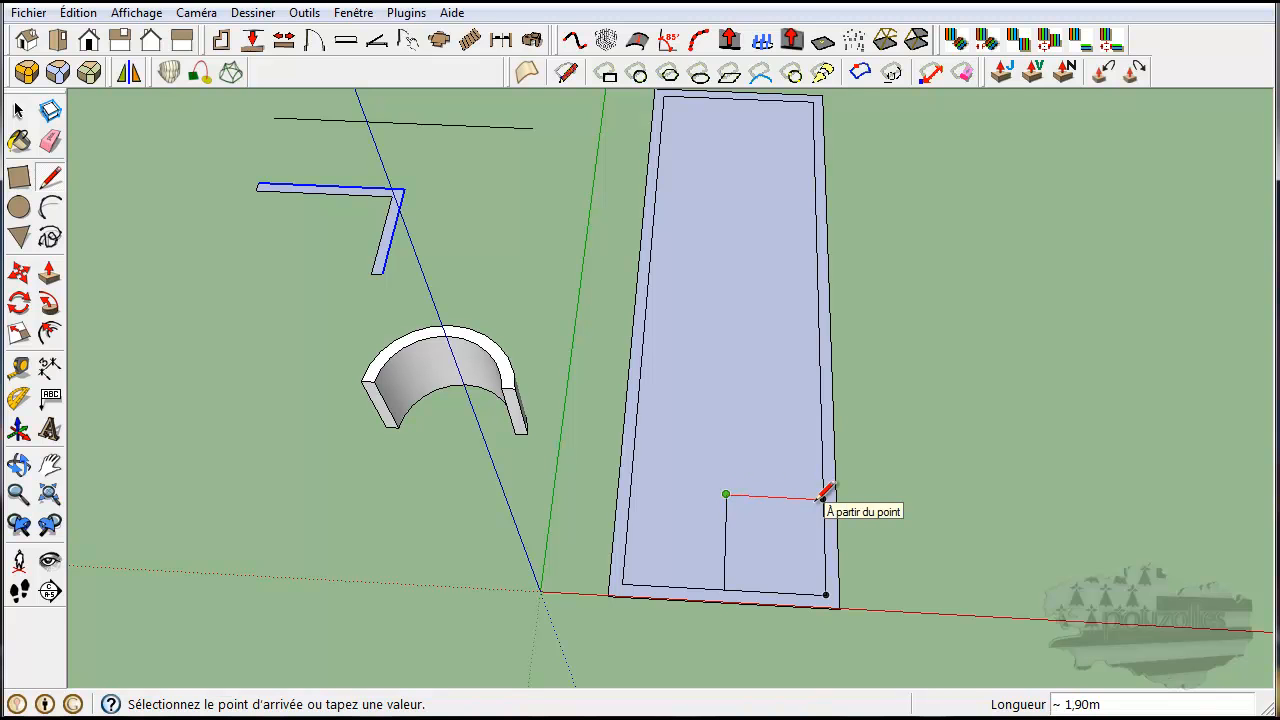
{"action": "left_click", "coordinate": [823, 495]}
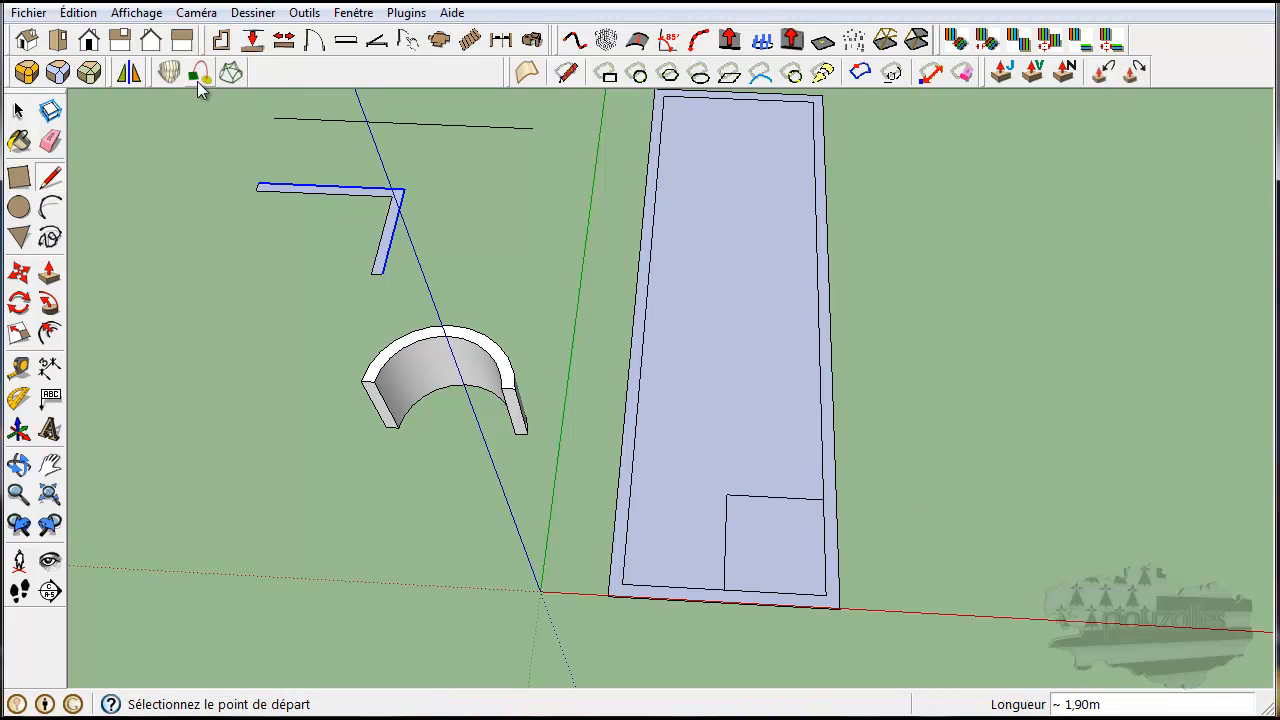
Try offsetting the corner room's face outward, and undo that offset
{"action": "left_click", "coordinate": [18, 112]}
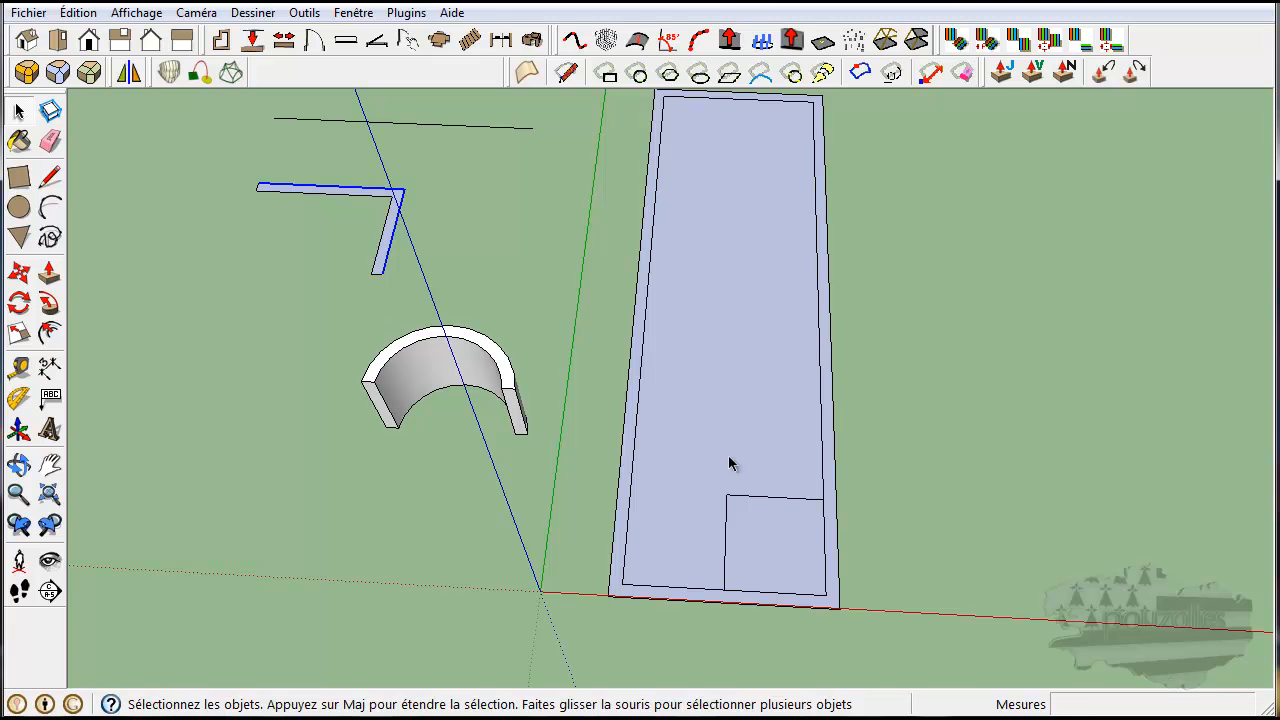
{"action": "left_click", "coordinate": [699, 520]}
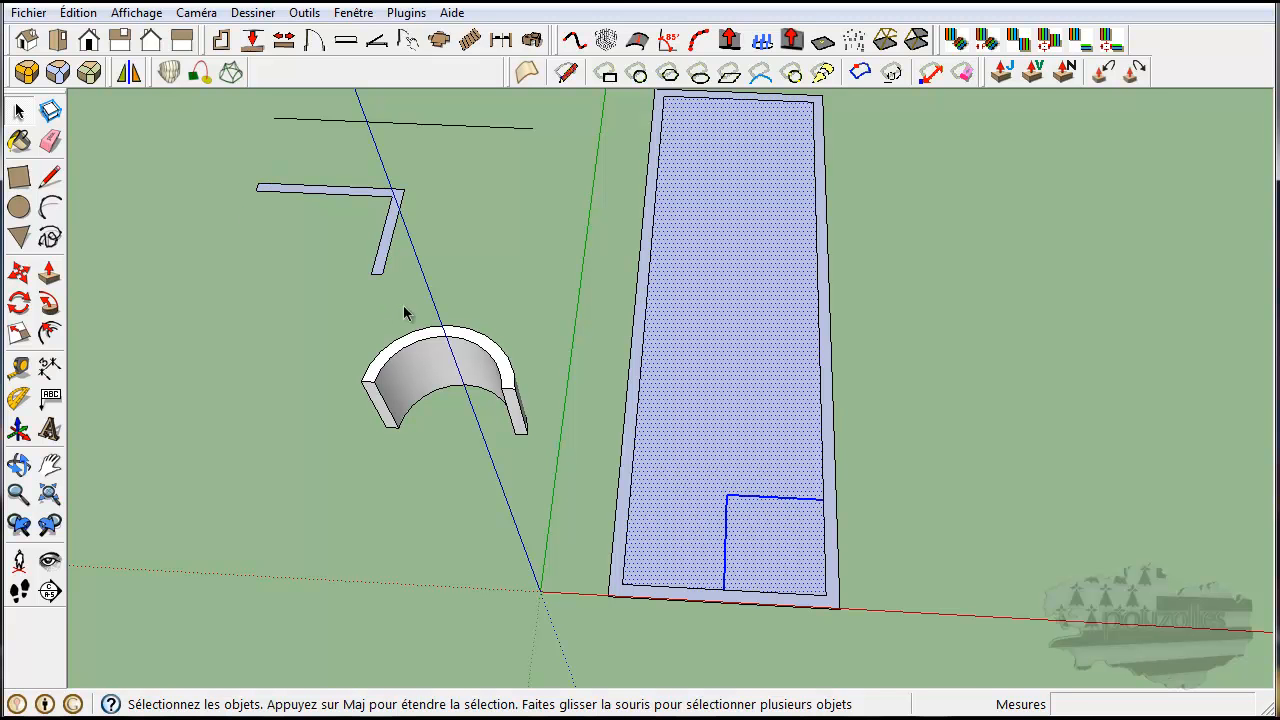
{"action": "left_click", "coordinate": [50, 333]}
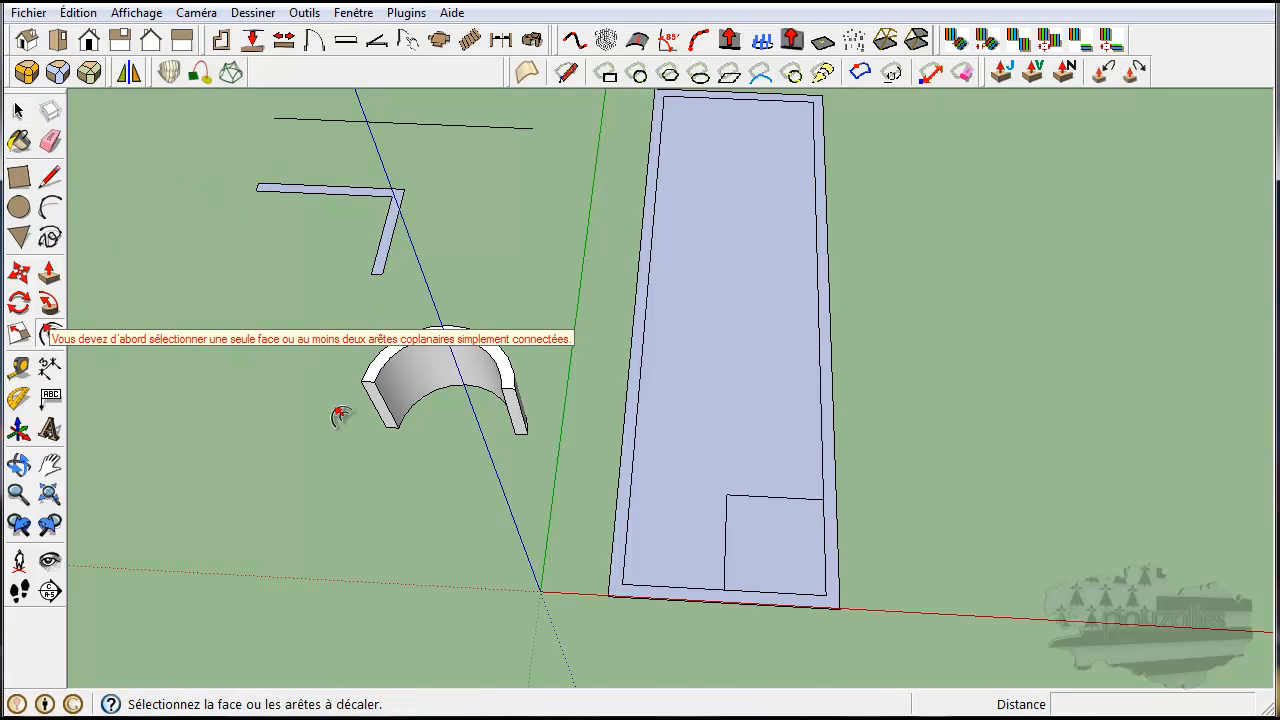
{"action": "left_click", "coordinate": [752, 517]}
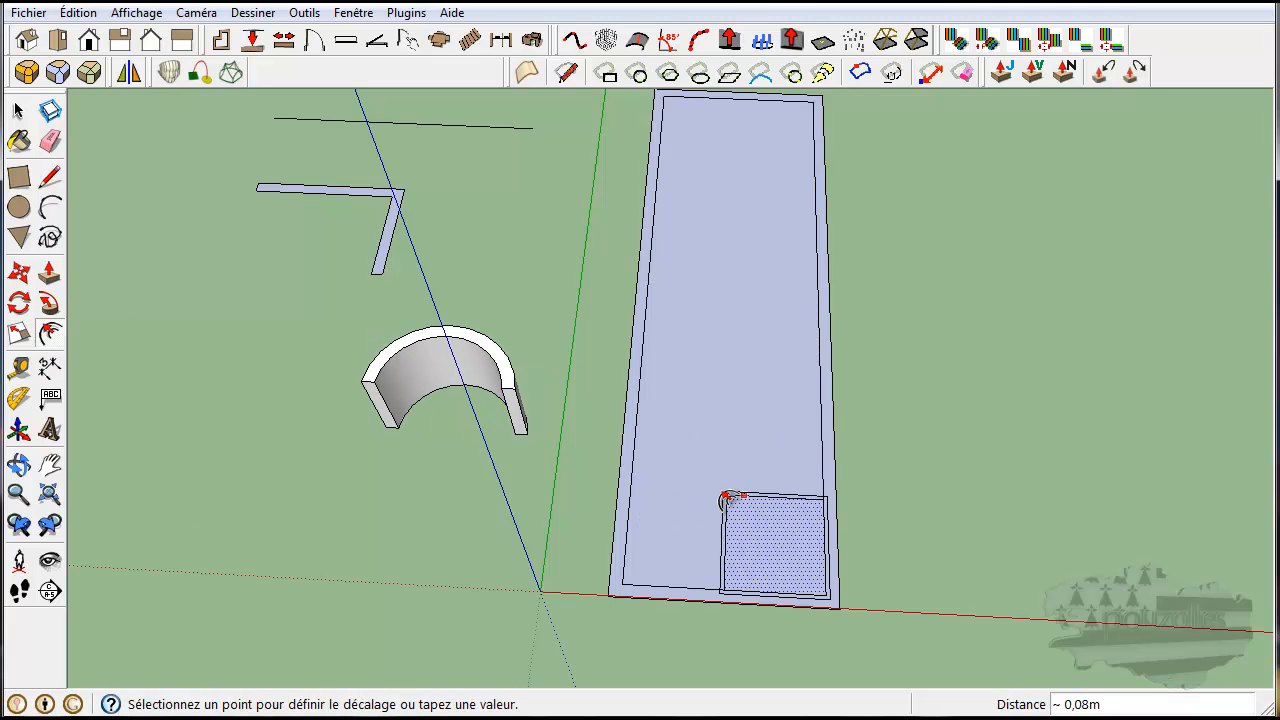
{"action": "left_click", "coordinate": [722, 497]}
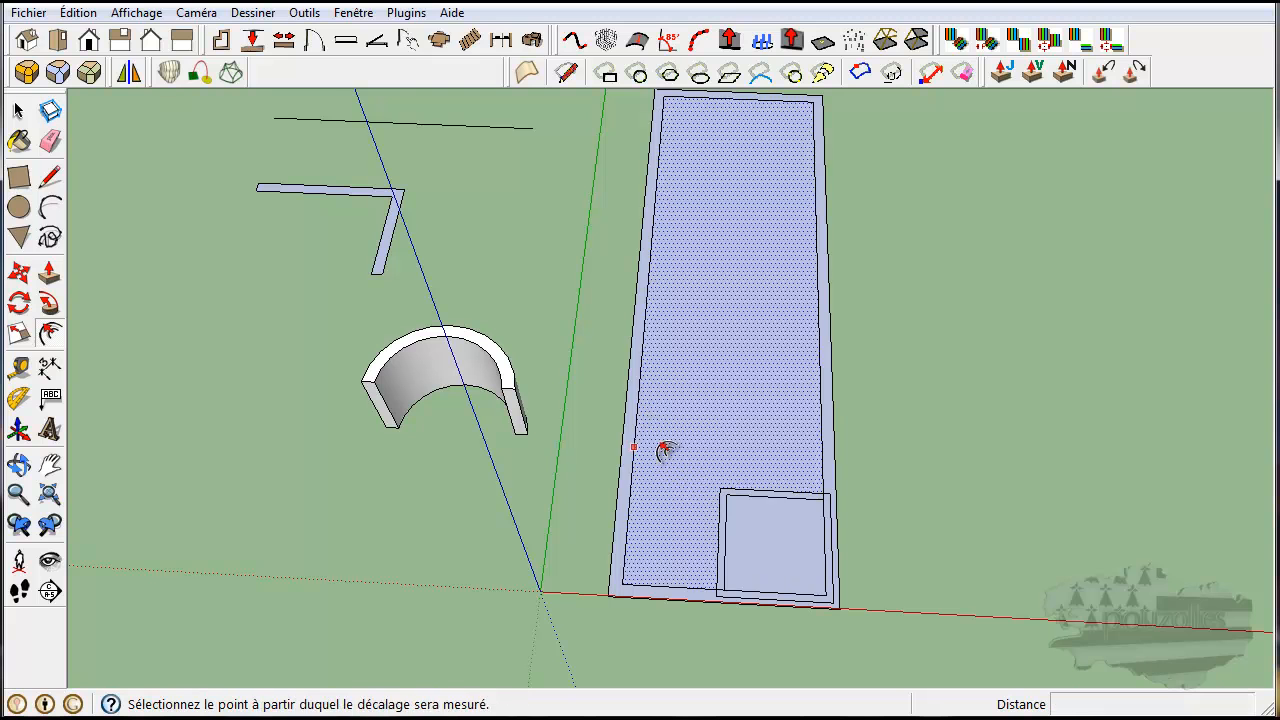
{"action": "left_click", "coordinate": [78, 13]}
{"action": "left_click", "coordinate": [84, 35]}
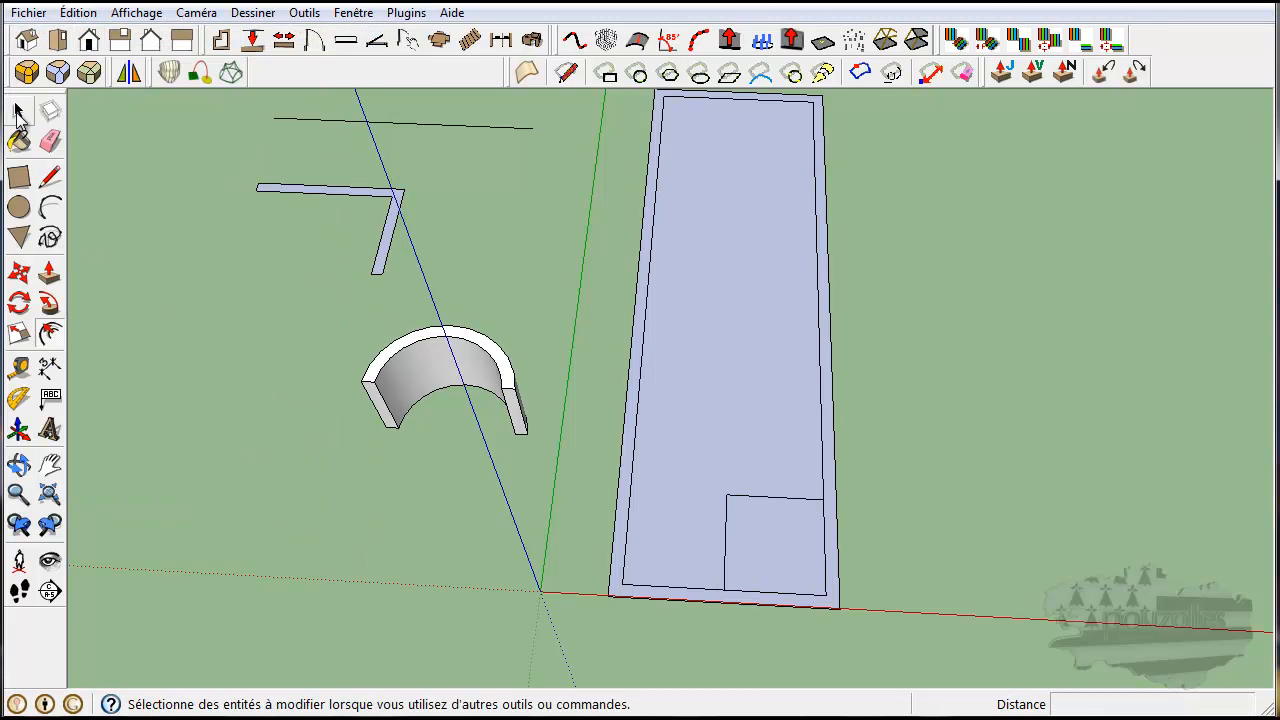
Select only the corner room's two partition lines, without the adjoining faces, and offset them outward by about 0.16 m
{"action": "left_click", "coordinate": [18, 110]}
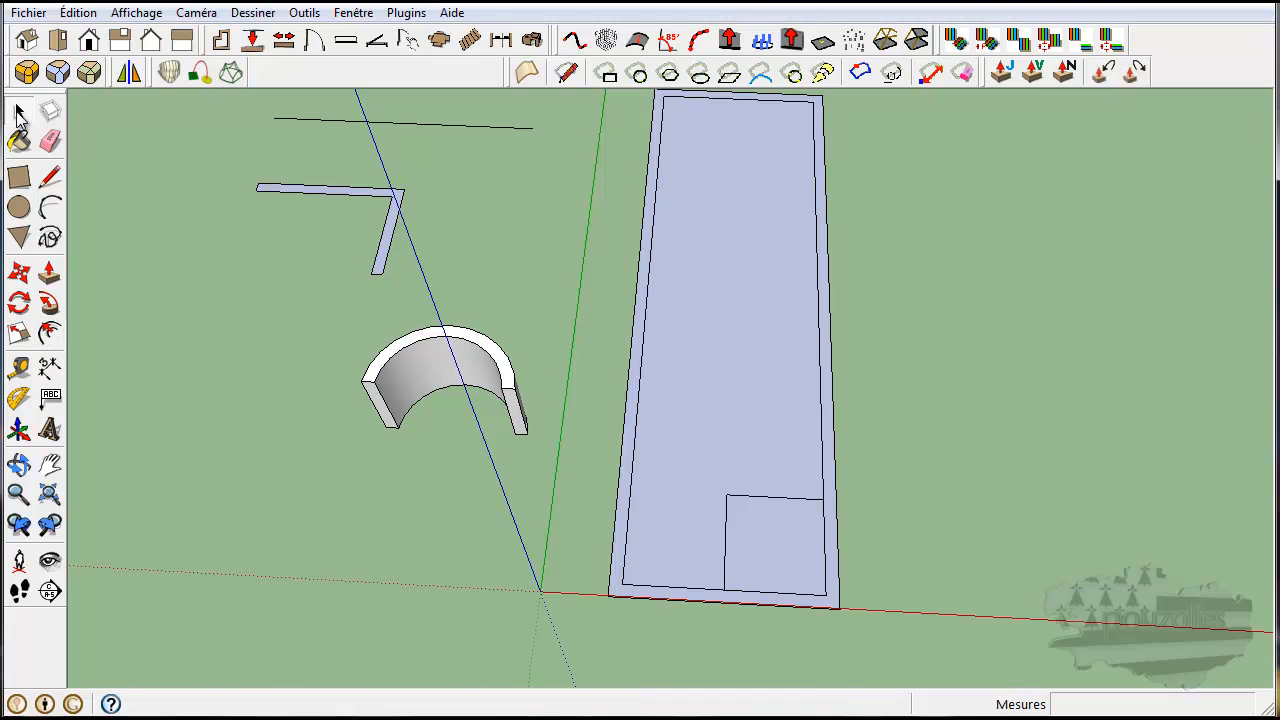
{"action": "left_click", "coordinate": [715, 446]}
{"action": "left_click_drag", "start_coordinate": [710, 517], "coordinate": [710, 517]}
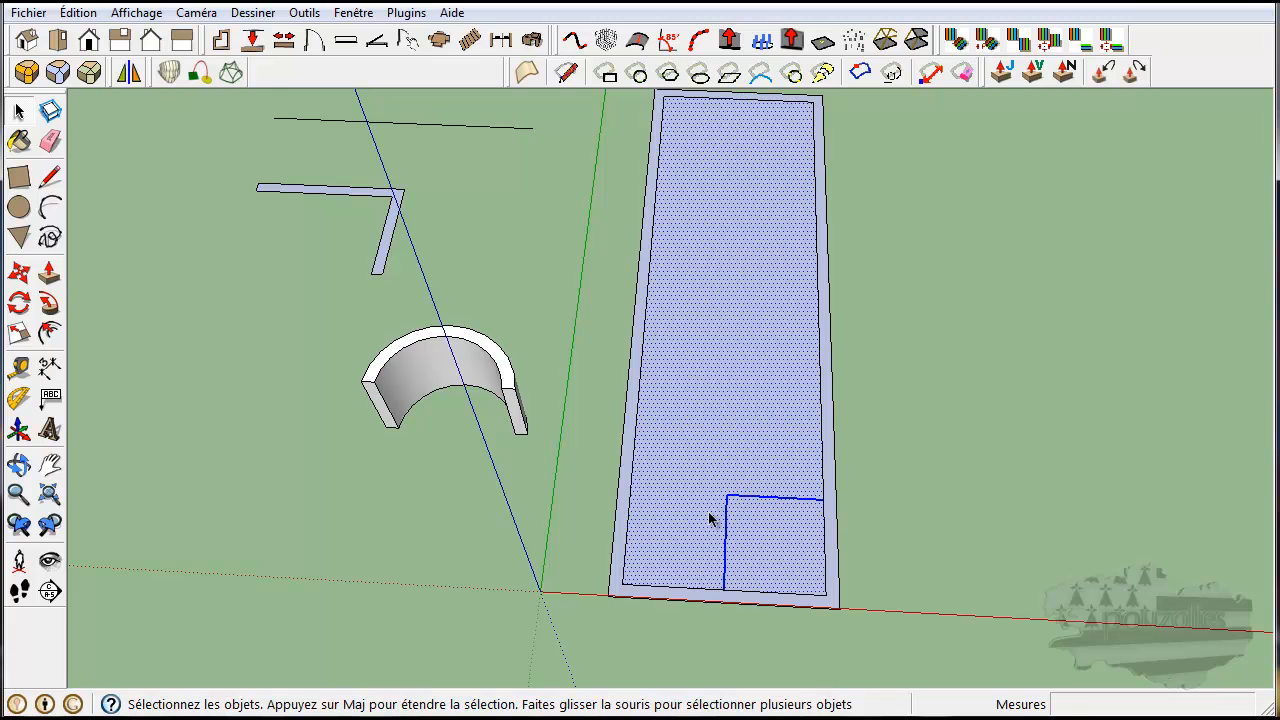
{"action": "left_click", "coordinate": [697, 507], "text": "shift"}
{"action": "left_click", "coordinate": [794, 549], "text": "shift"}
{"action": "left_click", "coordinate": [50, 333]}
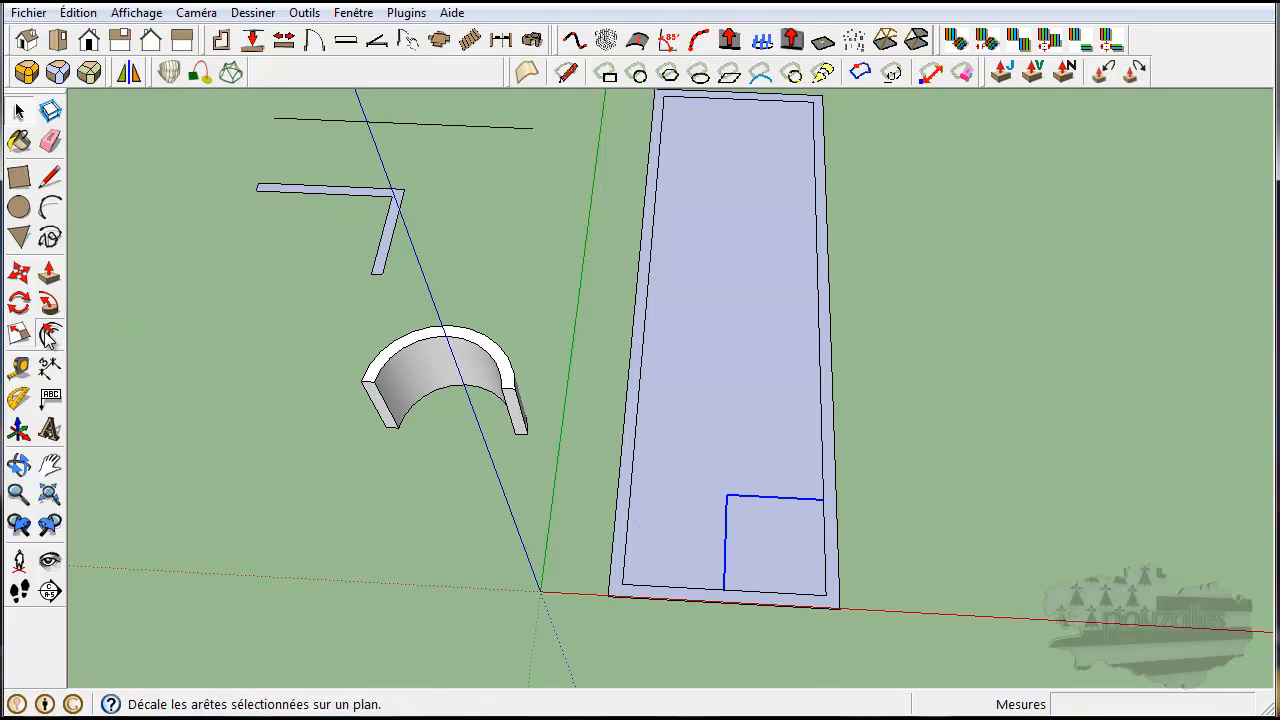
{"action": "left_click", "coordinate": [731, 499]}
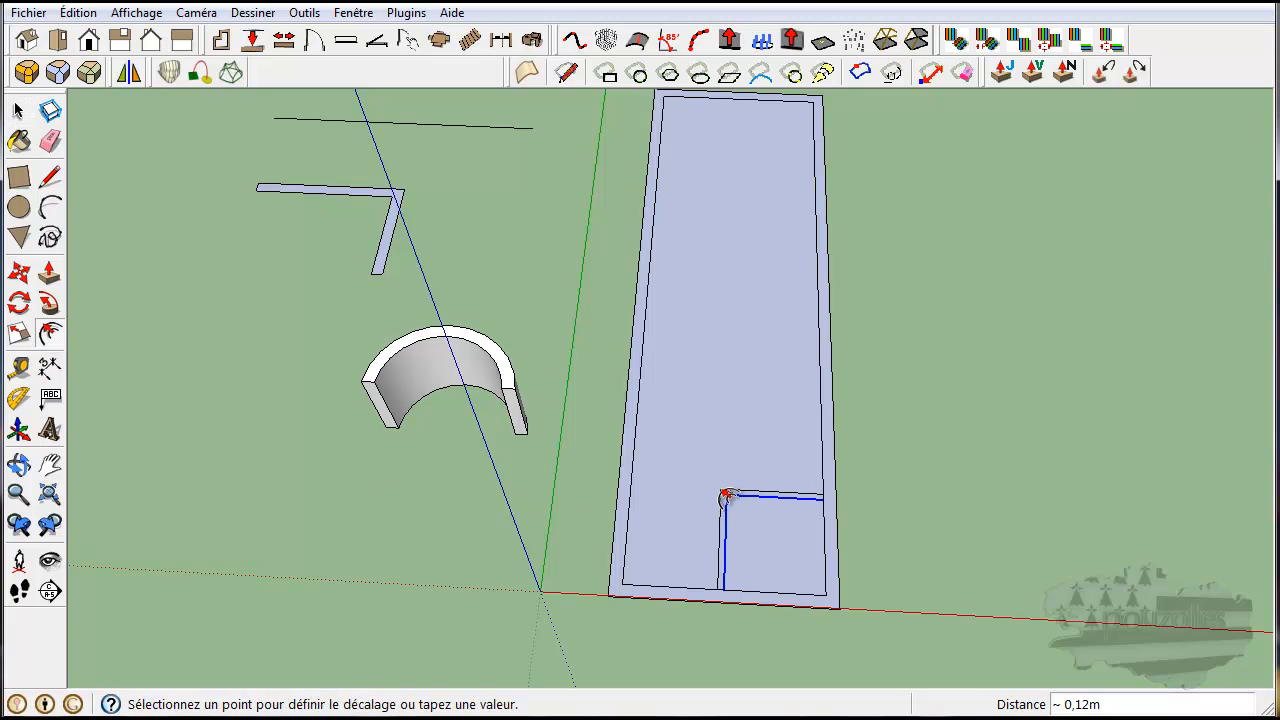
{"action": "left_click", "coordinate": [720, 497]}
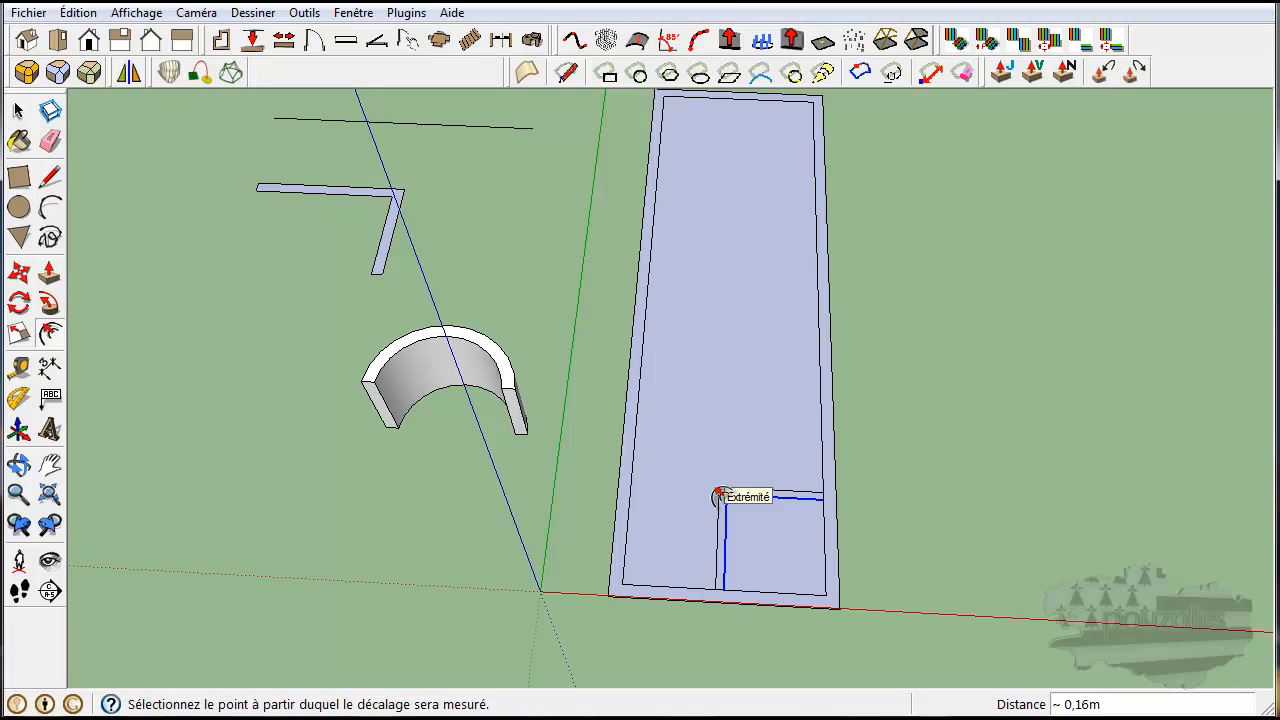
{"action": "left_click", "coordinate": [535, 612]}
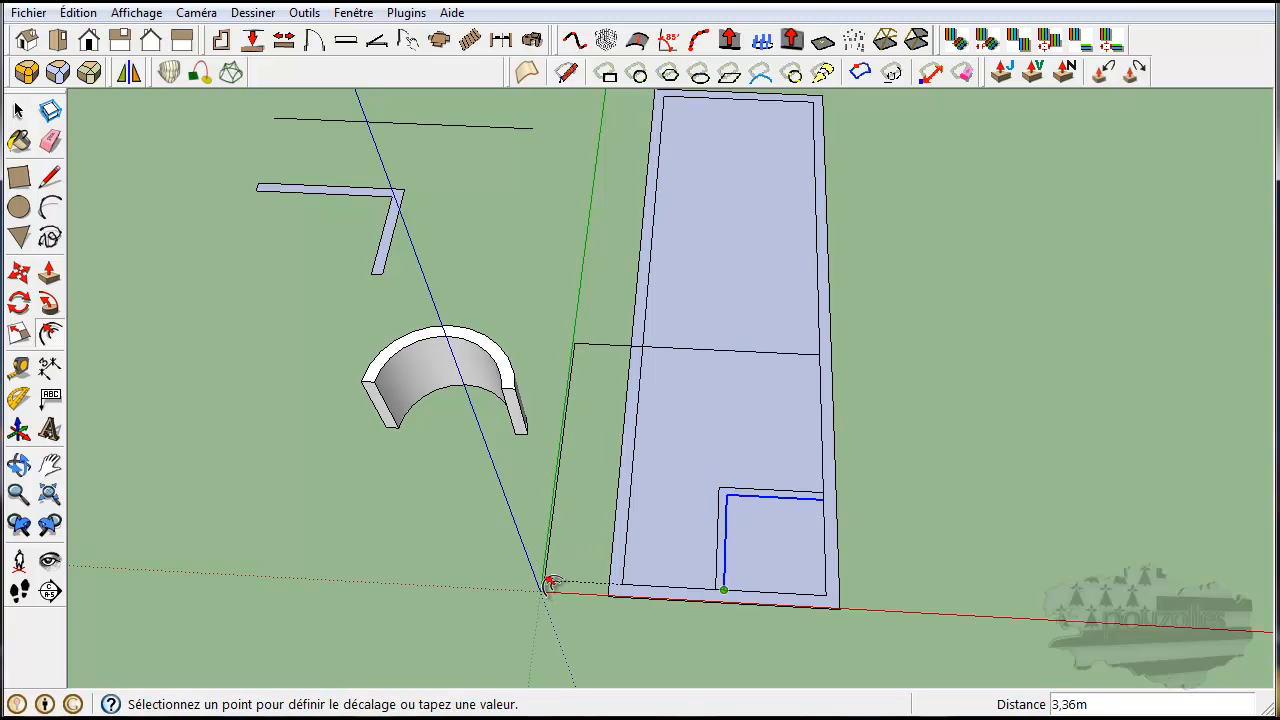
{"action": "key", "text": "Escape"}
Draw a partition line about 1.74 m long from the midpoint of the corner room's outer partition edge to the opposite inner wall edge
{"action": "middle_click_drag", "start_coordinate": [920, 531], "coordinate": [909, 560]}
{"action": "left_click", "coordinate": [50, 177]}
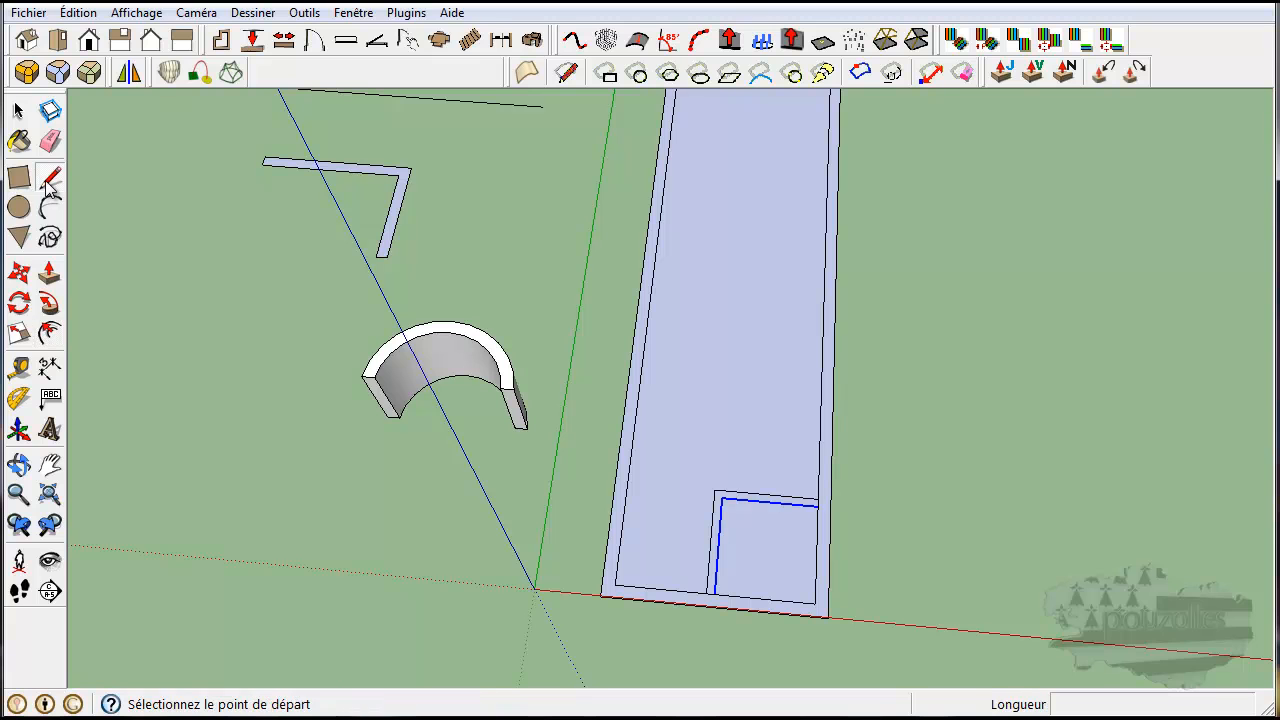
{"action": "left_click", "coordinate": [710, 540]}
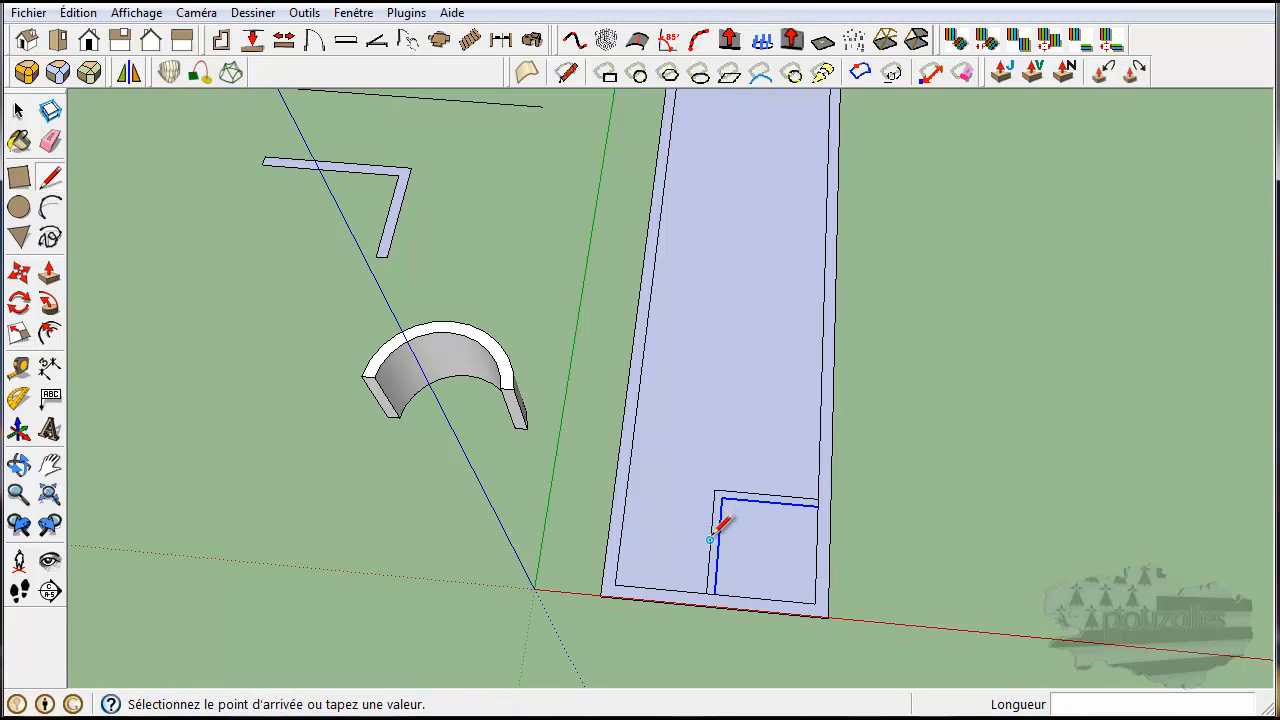
{"action": "left_click", "coordinate": [620, 532]}
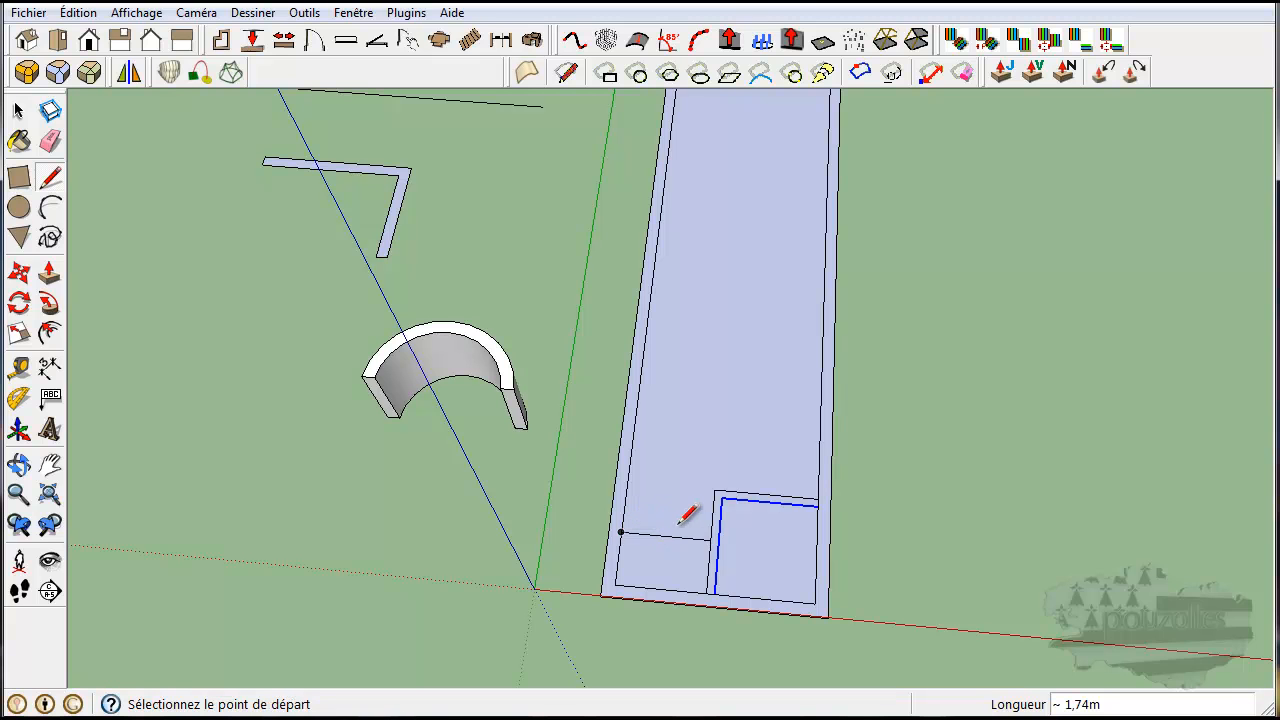
Try to offset the single partition line
{"action": "left_click", "coordinate": [18, 111]}
{"action": "left_click", "coordinate": [663, 537]}
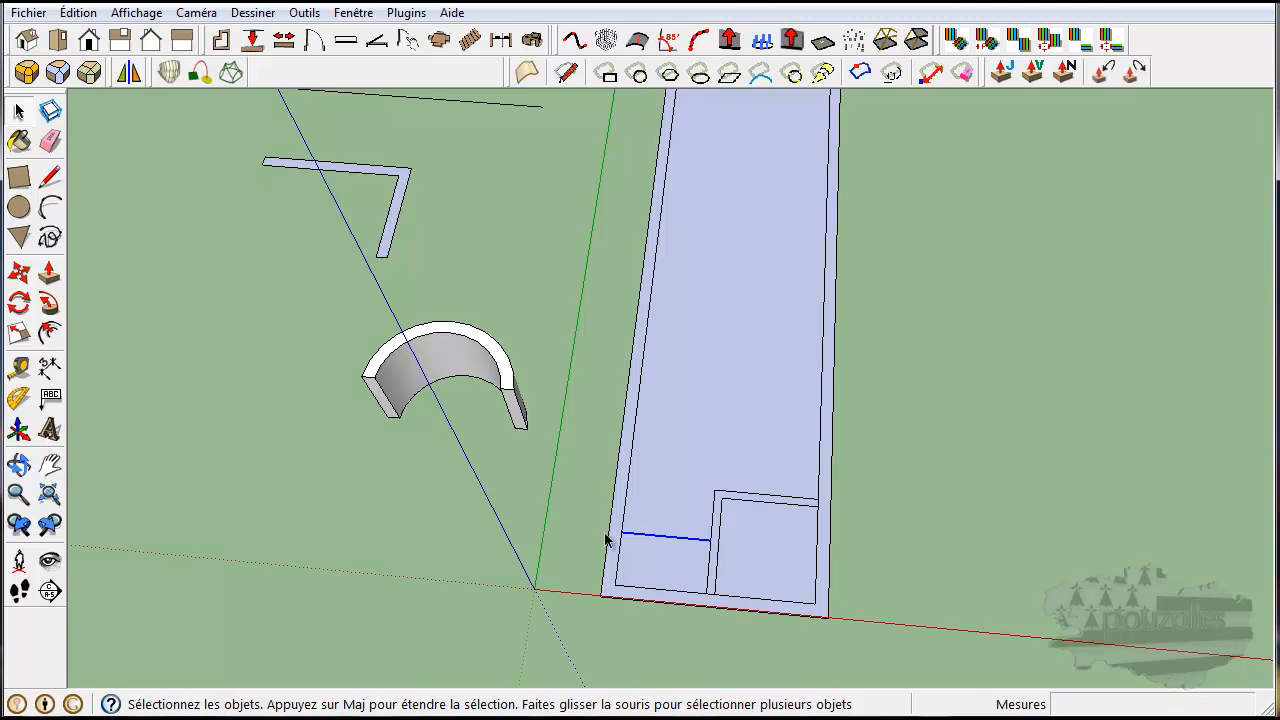
{"action": "left_click", "coordinate": [49, 333]}
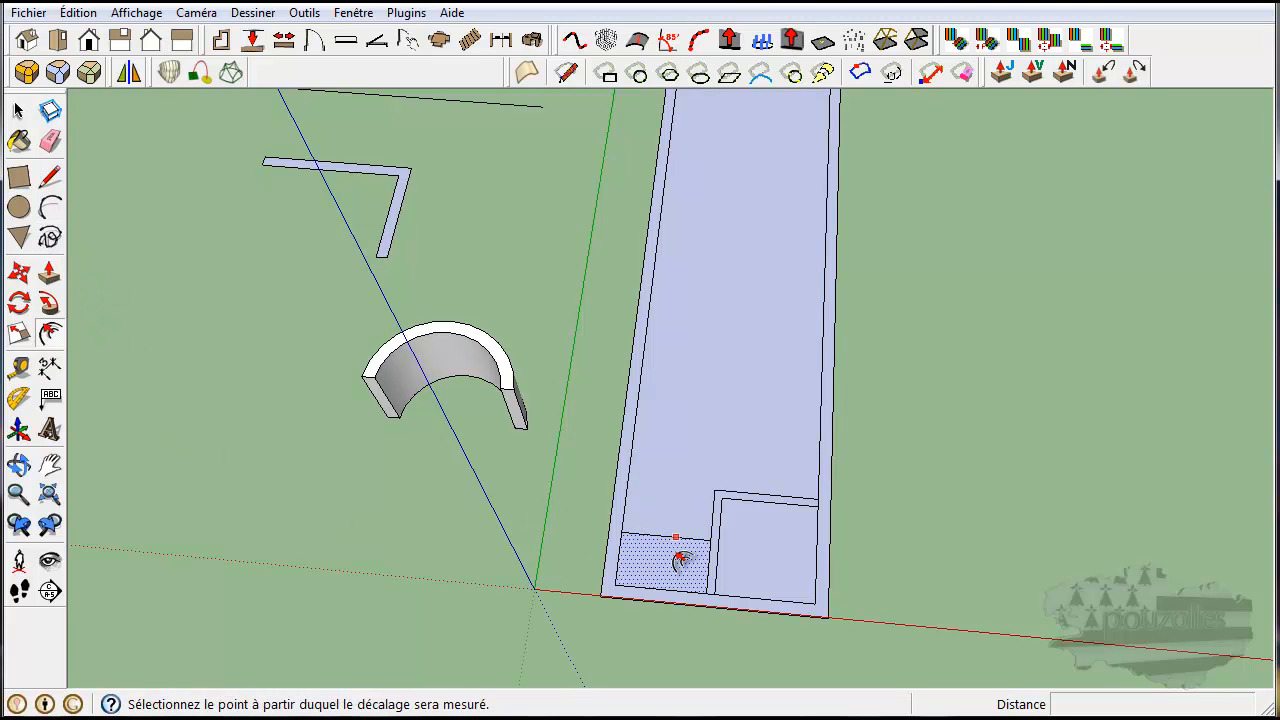
Copy the single partition line with the Move tool, placing the copy about 0.18 m away, parallel to the original
{"action": "left_click", "coordinate": [18, 272]}
{"action": "scroll", "coordinate": [680, 563], "scroll_direction": "up", "scroll_amount": 5}
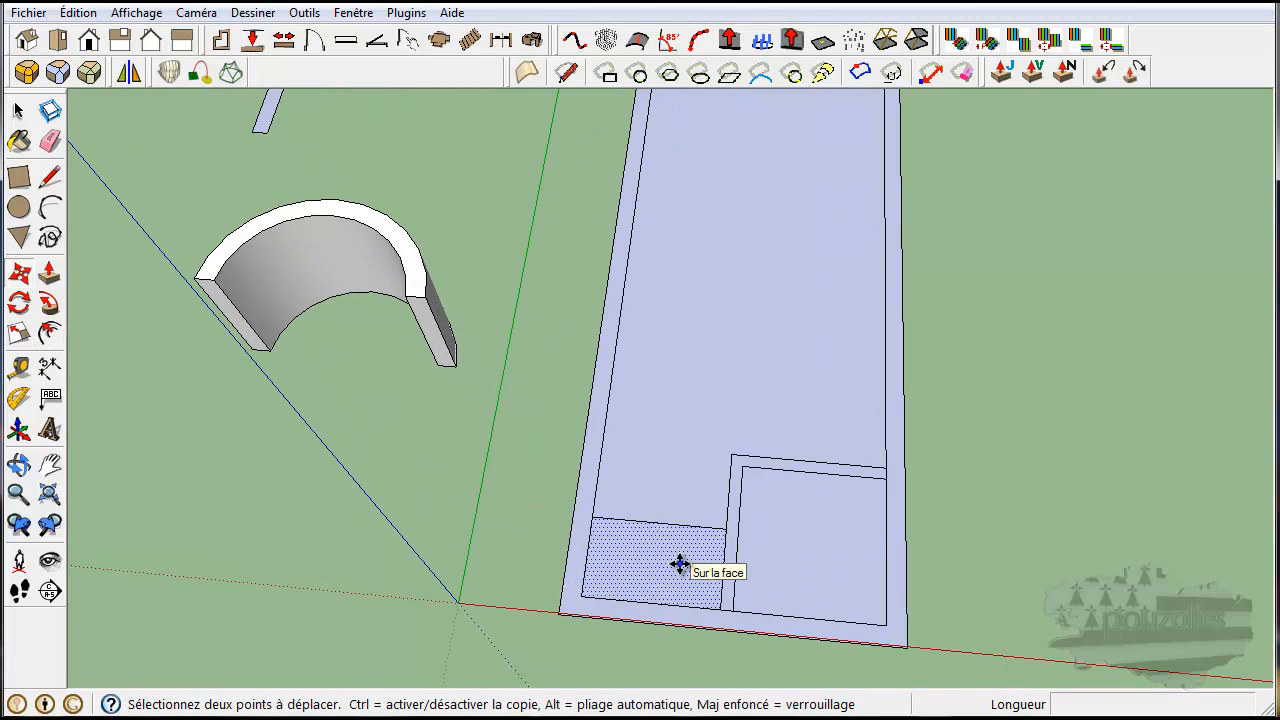
{"action": "left_click", "coordinate": [660, 515]}
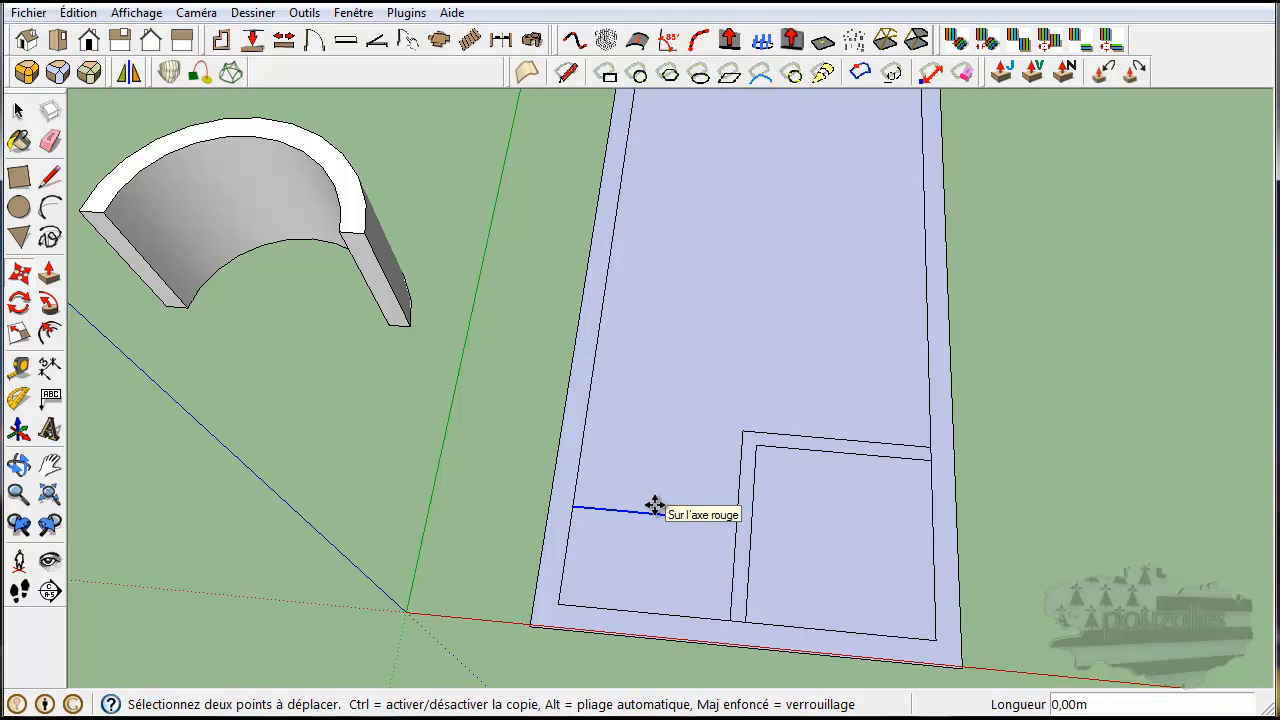
{"action": "key", "text": "ctrl"}
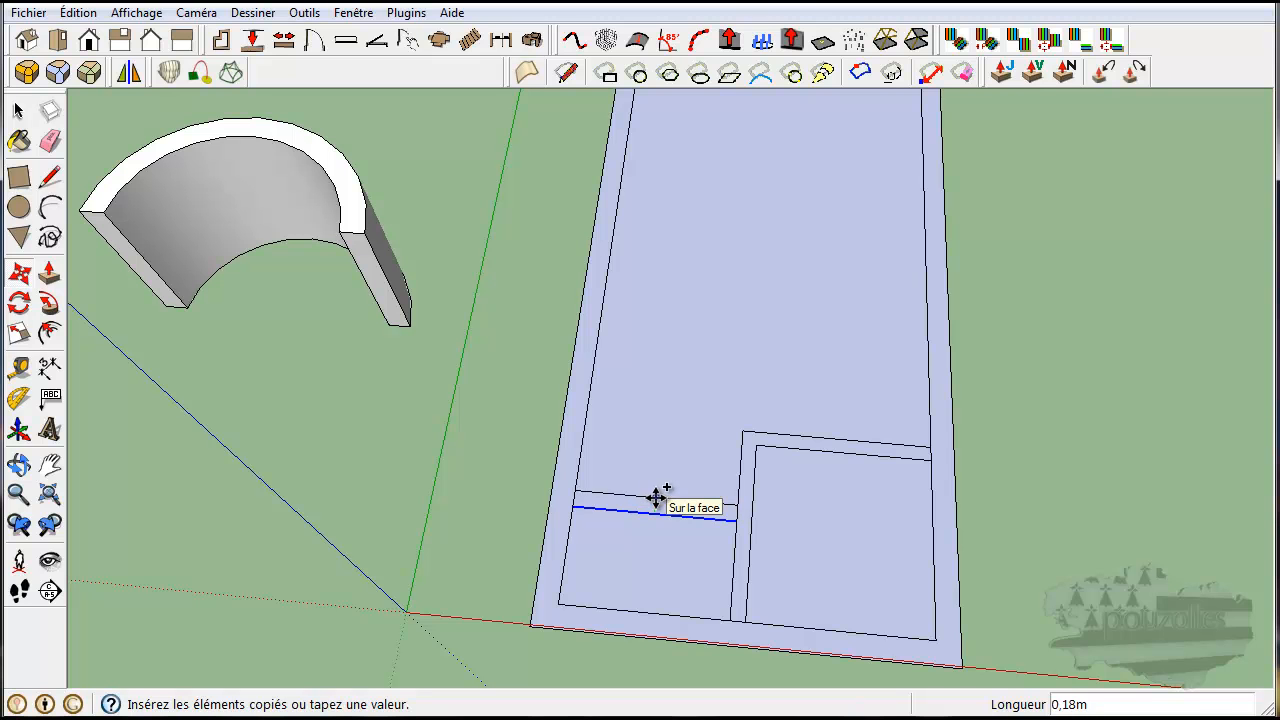
{"action": "left_click", "coordinate": [655, 497]}
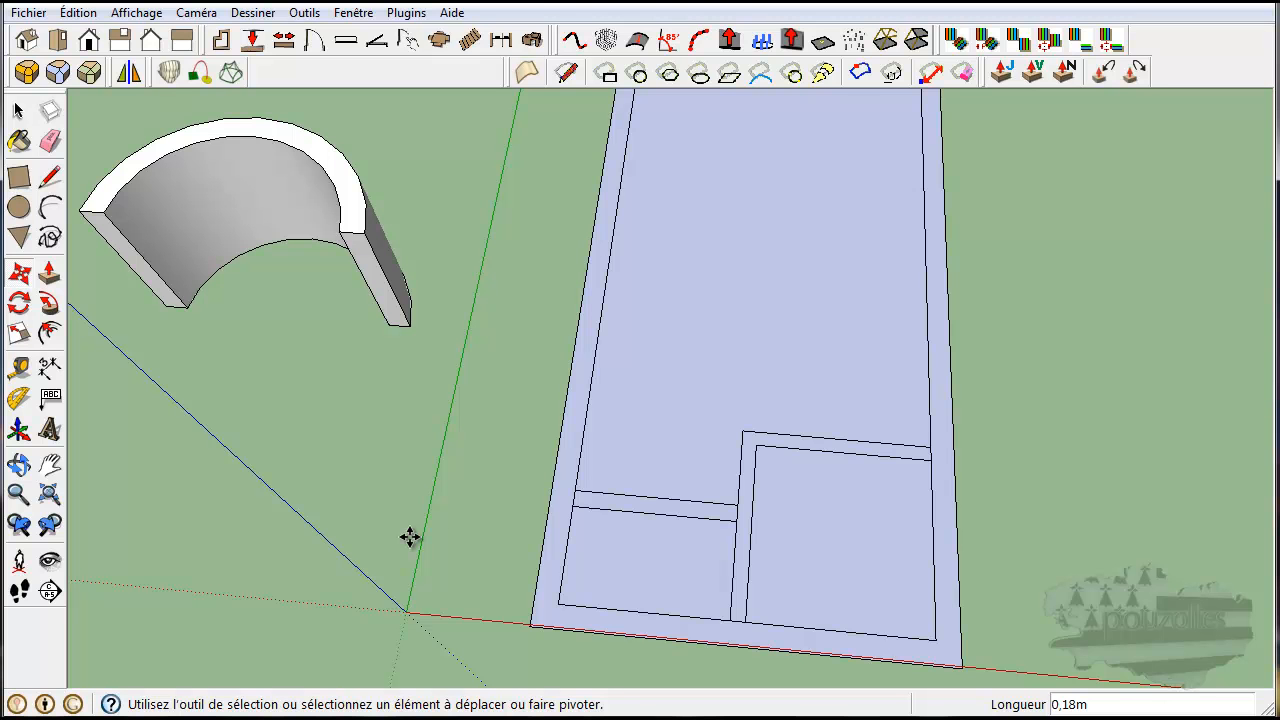
Select only the edges forming the combined outer contour of the two corner rooms and their partitions, and offset them outward by about 1.39 m
{"action": "scroll", "coordinate": [443, 523], "scroll_direction": "down", "scroll_amount": 3}
{"action": "middle_click_drag", "start_coordinate": [940, 425], "coordinate": [497, 527]}
{"action": "middle_click_drag", "start_coordinate": [793, 597], "coordinate": [589, 594]}
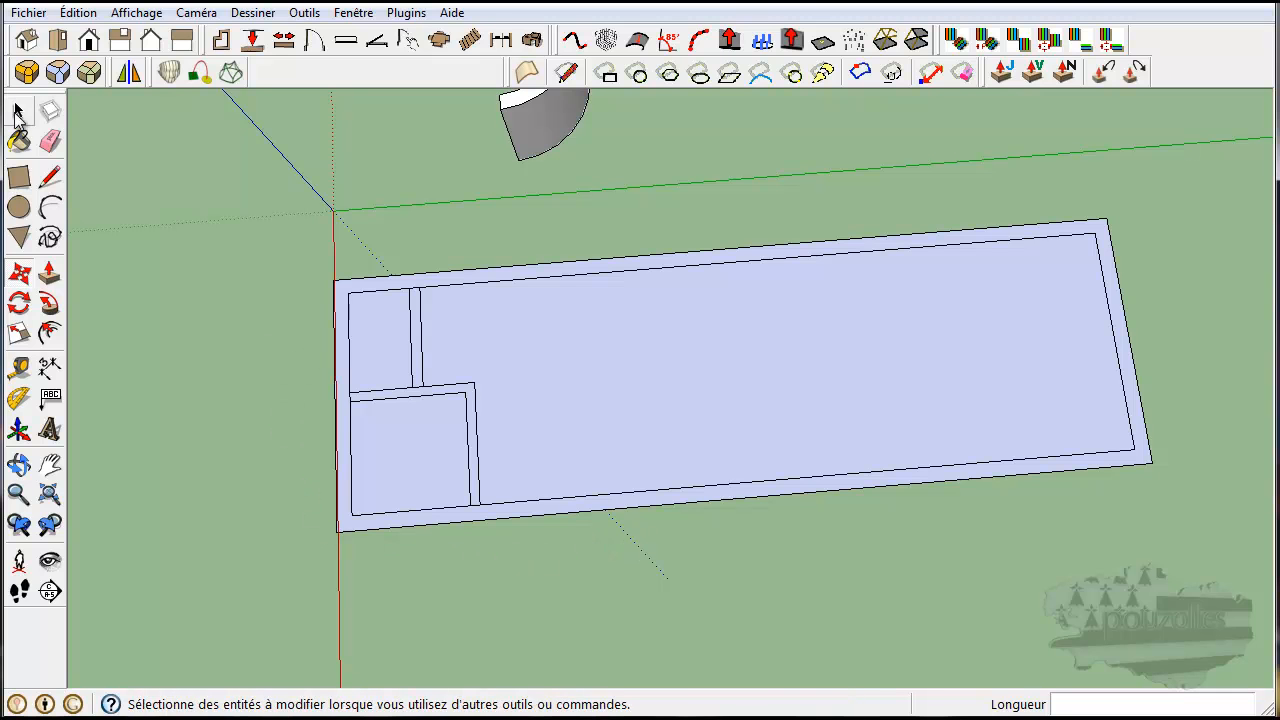
{"action": "left_click", "coordinate": [18, 111]}
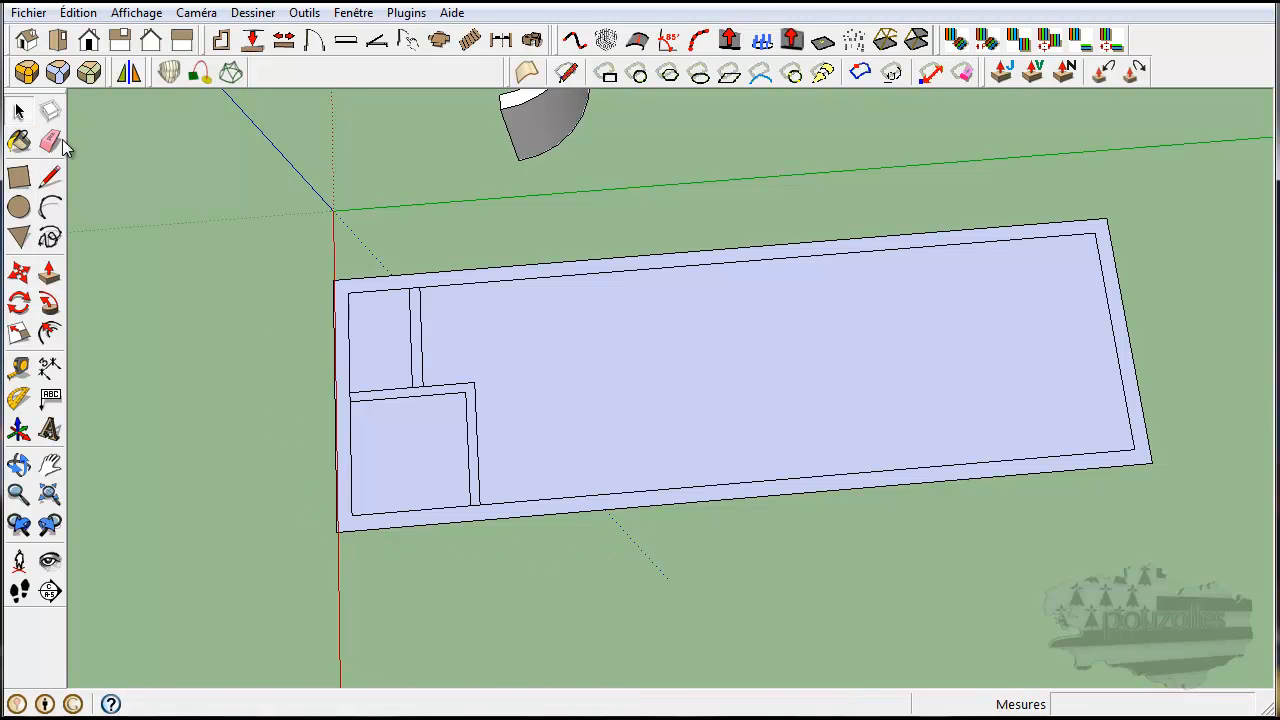
{"action": "left_click", "coordinate": [368, 293]}
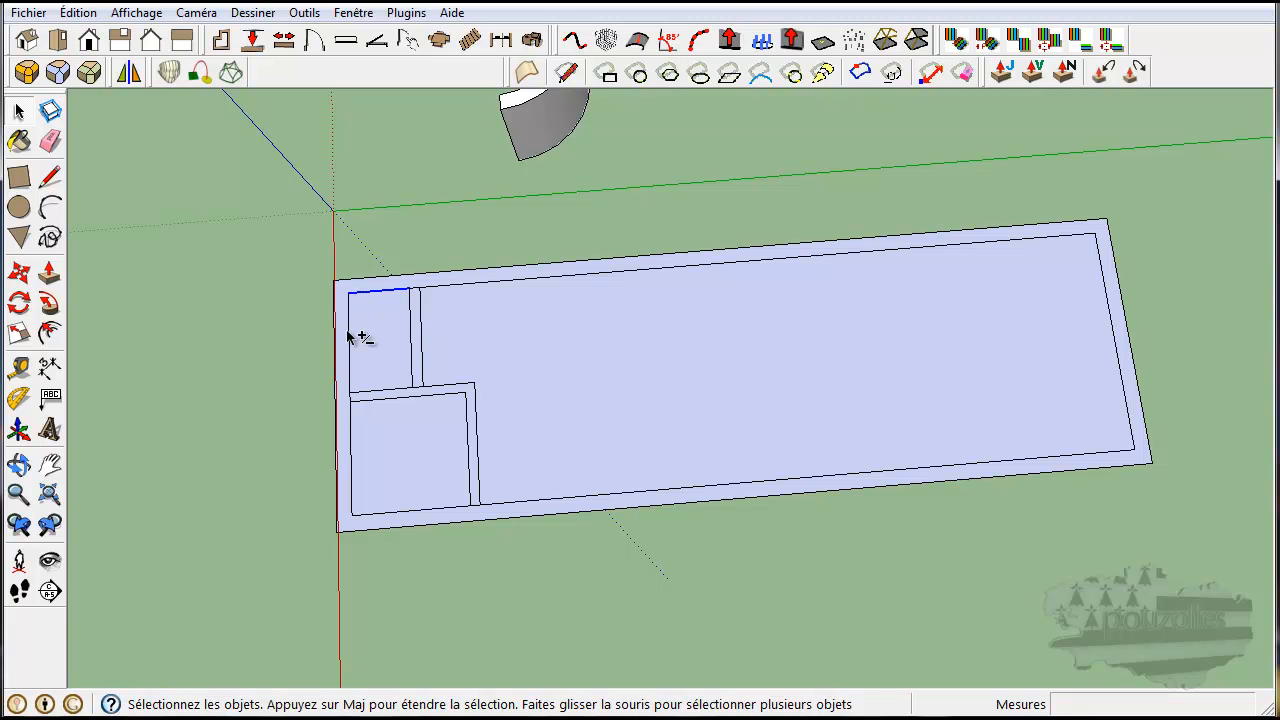
{"action": "left_click", "coordinate": [348, 338], "text": "shift"}
{"action": "left_click", "coordinate": [351, 436], "text": "shift"}
{"action": "left_click", "coordinate": [417, 512], "text": "shift"}
{"action": "left_click", "coordinate": [567, 500], "text": "shift"}
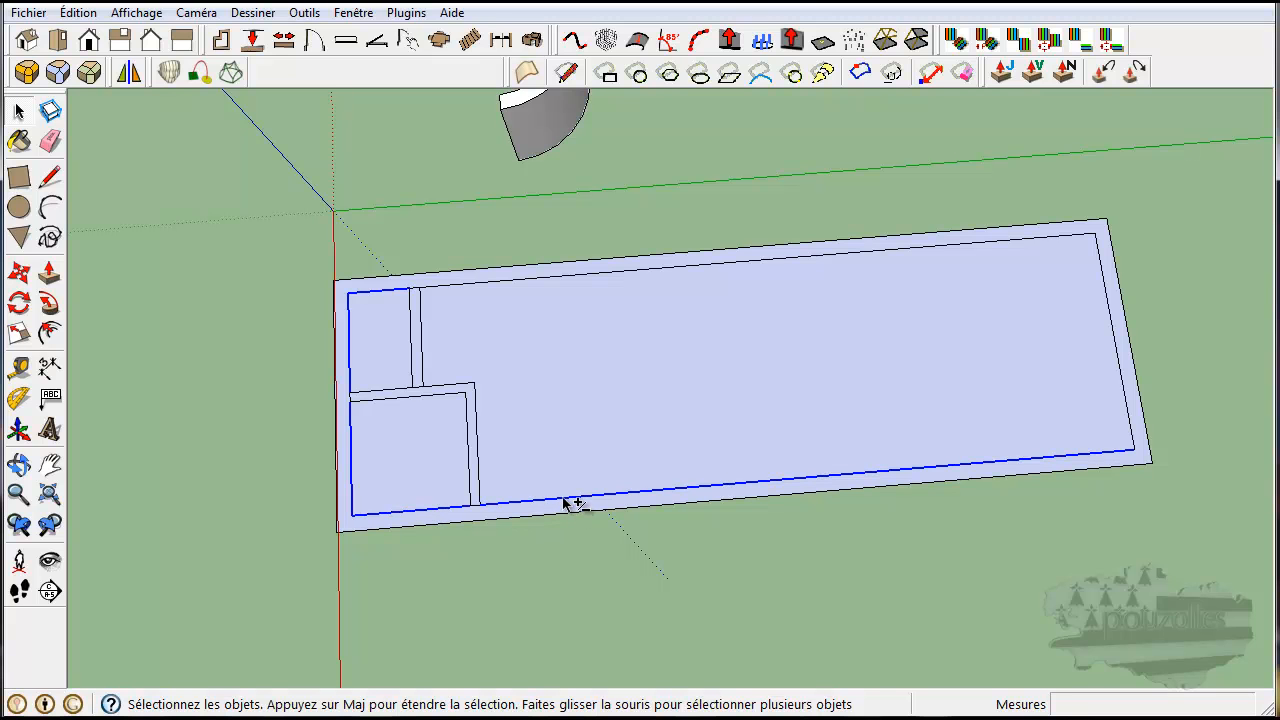
{"action": "left_click", "coordinate": [479, 484], "text": "shift"}
{"action": "left_click", "coordinate": [455, 385], "text": "shift"}
{"action": "left_click", "coordinate": [480, 425], "text": "shift"}
{"action": "left_click", "coordinate": [515, 435], "text": "shift"}
{"action": "left_click", "coordinate": [530, 502], "text": "shift"}
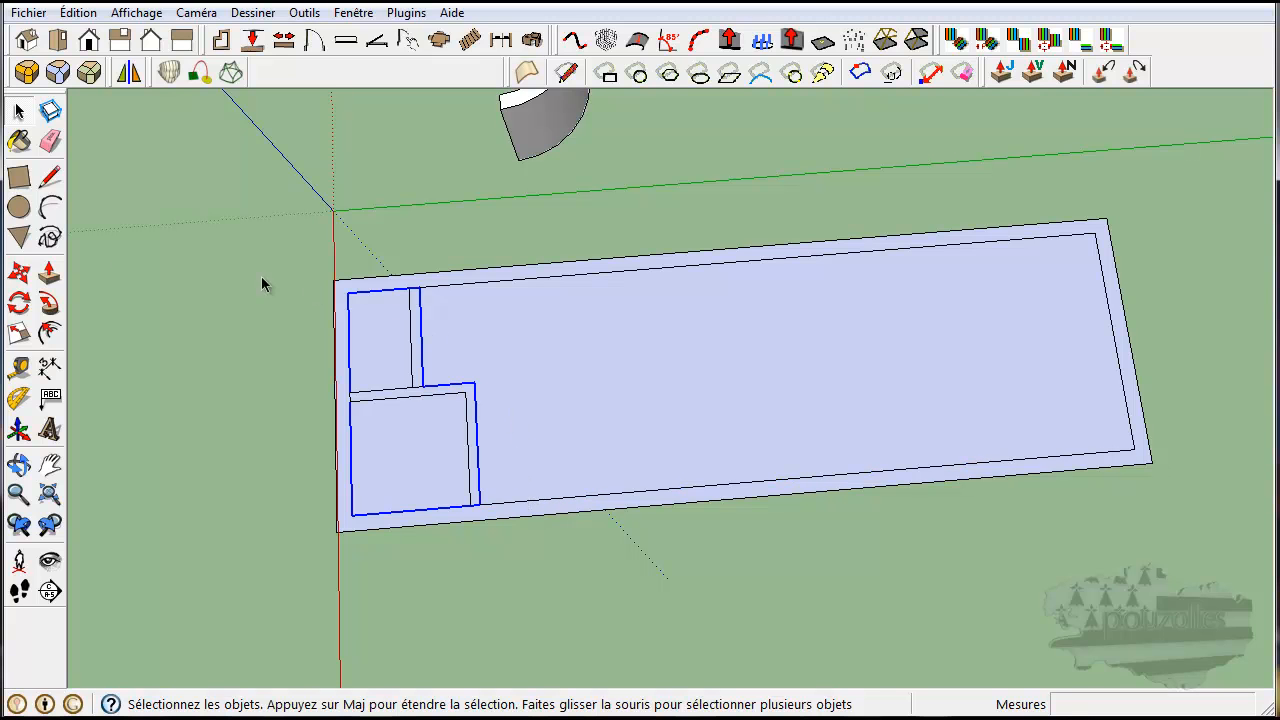
{"action": "left_click", "coordinate": [49, 333]}
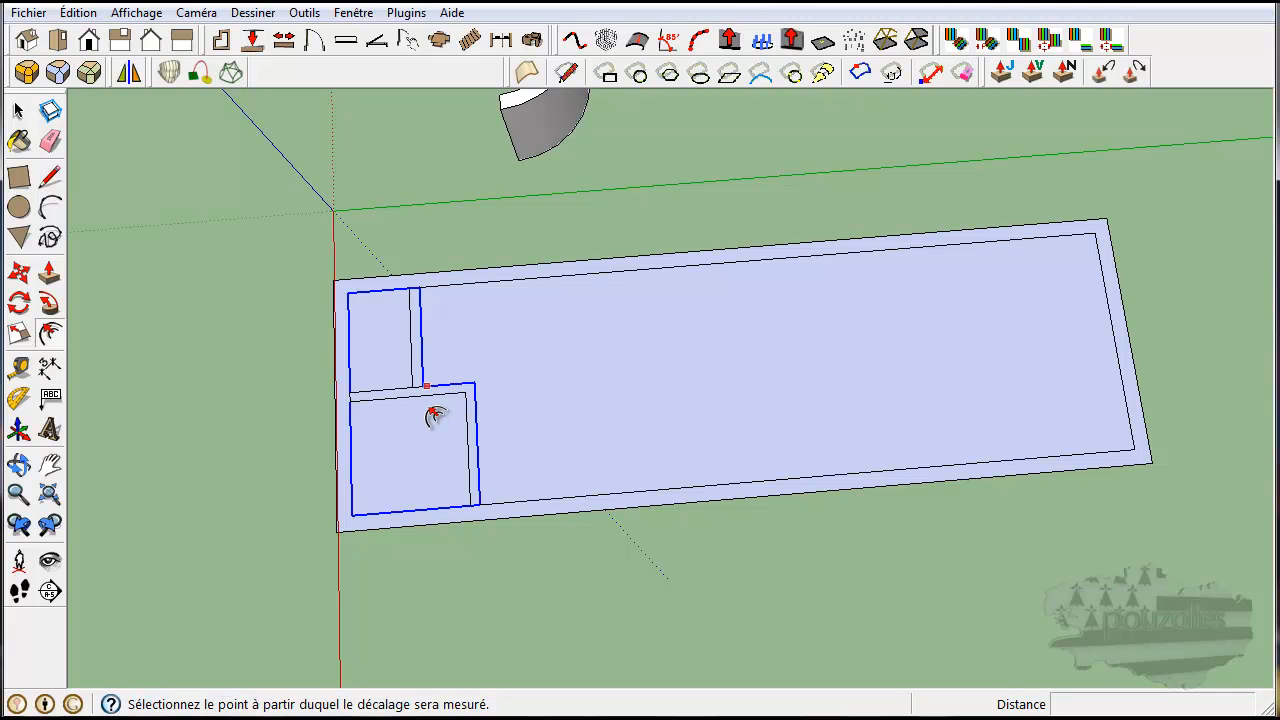
{"action": "left_click", "coordinate": [480, 391]}
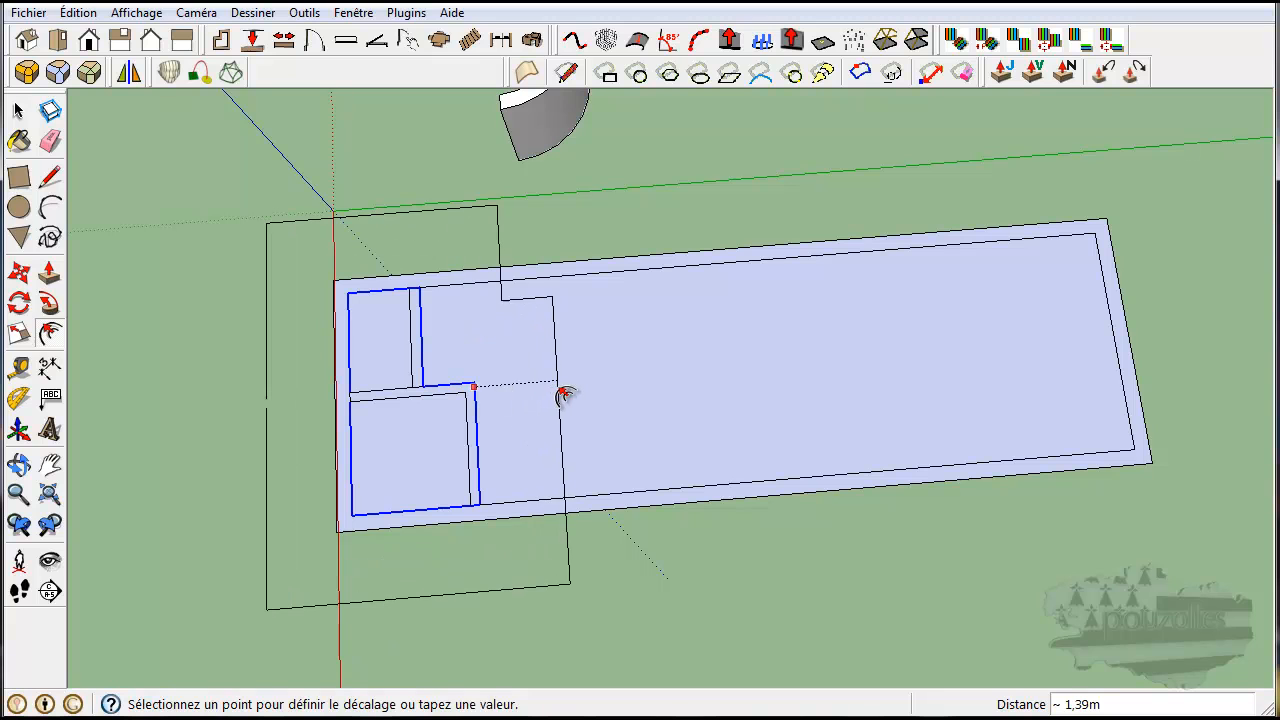
{"action": "key", "text": "Escape"}
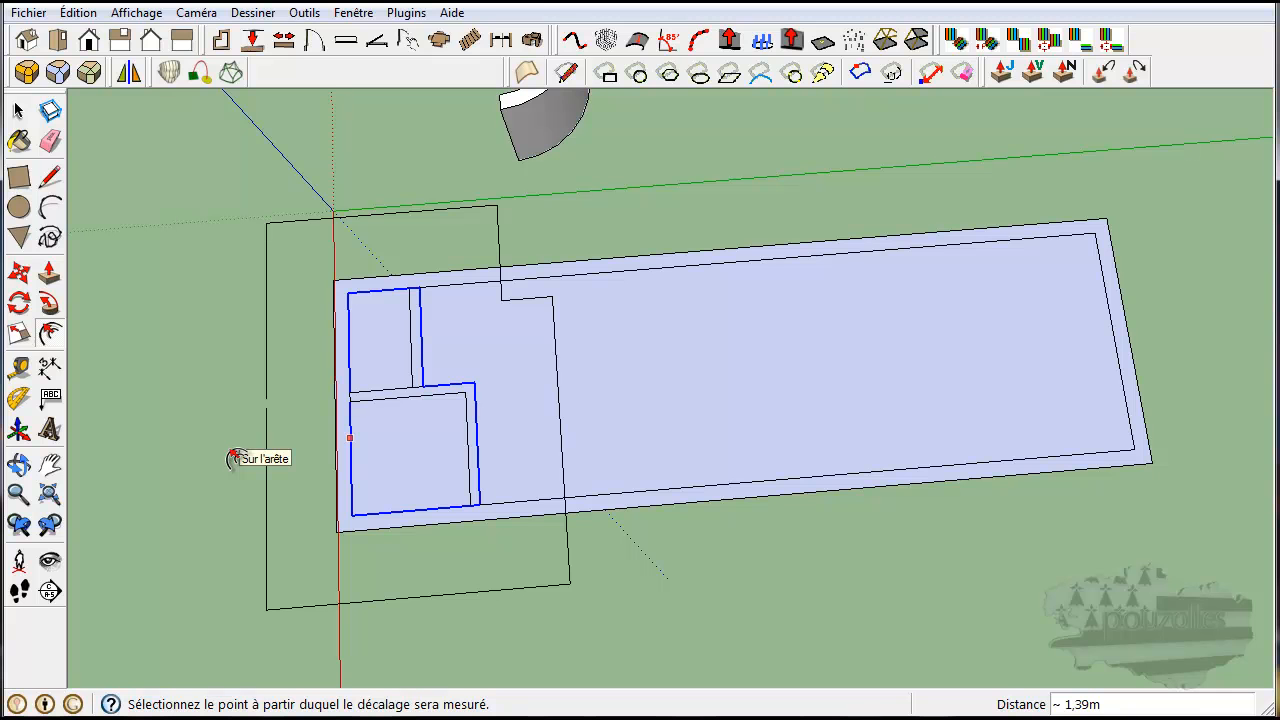
Select the entire extruded arch with all its faces and edges
{"action": "scroll", "coordinate": [232, 458], "scroll_direction": "down", "scroll_amount": 3}
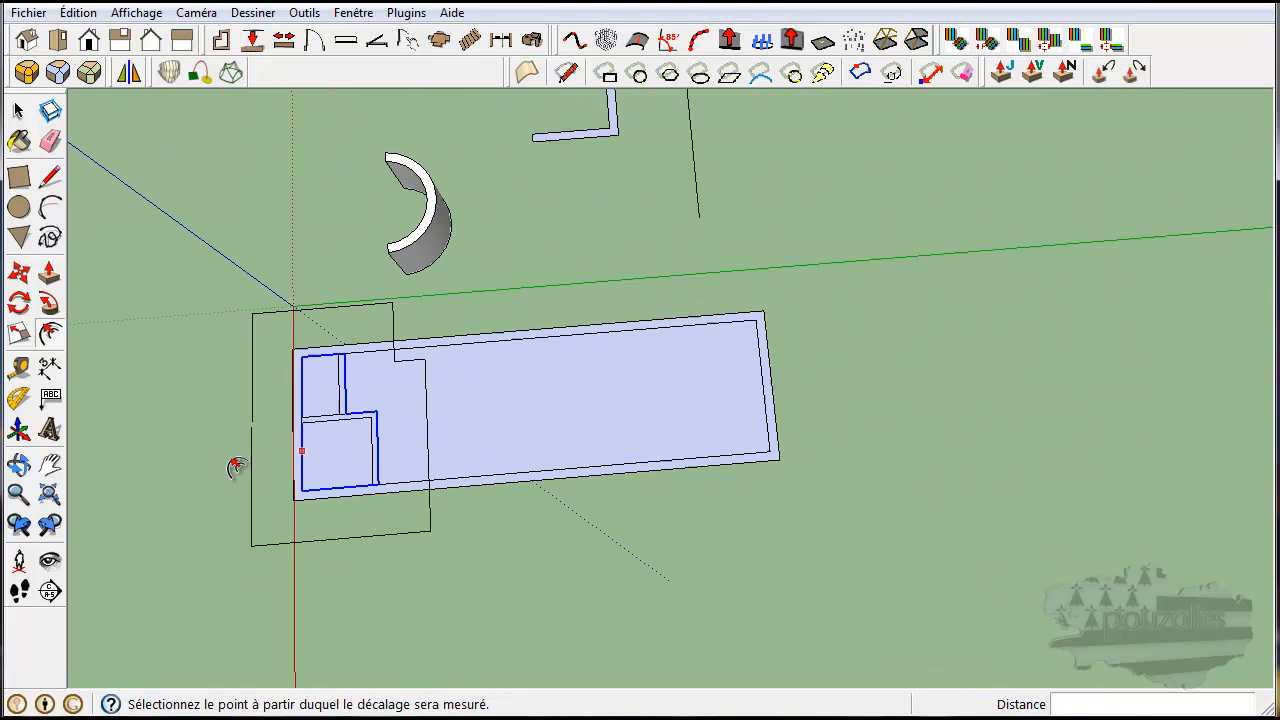
{"action": "middle_click_drag", "start_coordinate": [437, 323], "coordinate": [714, 384]}
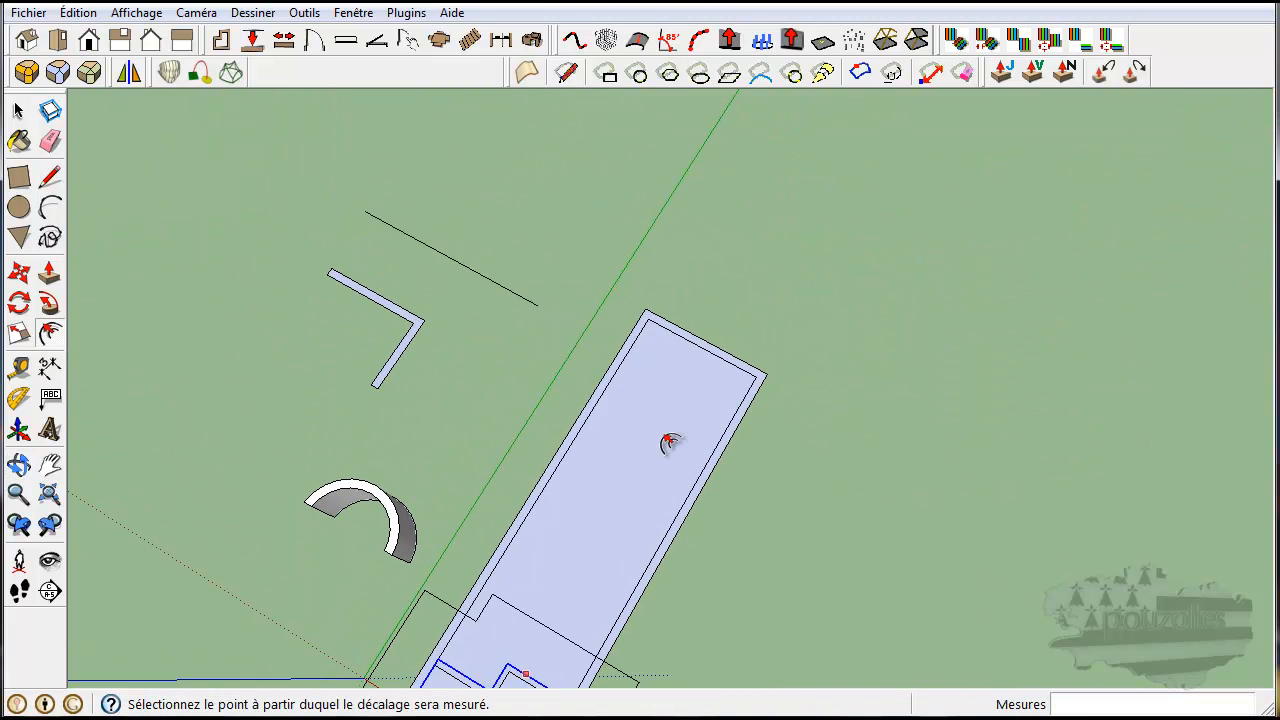
{"action": "scroll", "coordinate": [385, 535], "scroll_direction": "up", "scroll_amount": 5}
{"action": "scroll", "coordinate": [378, 536], "scroll_direction": "up", "scroll_amount": 2}
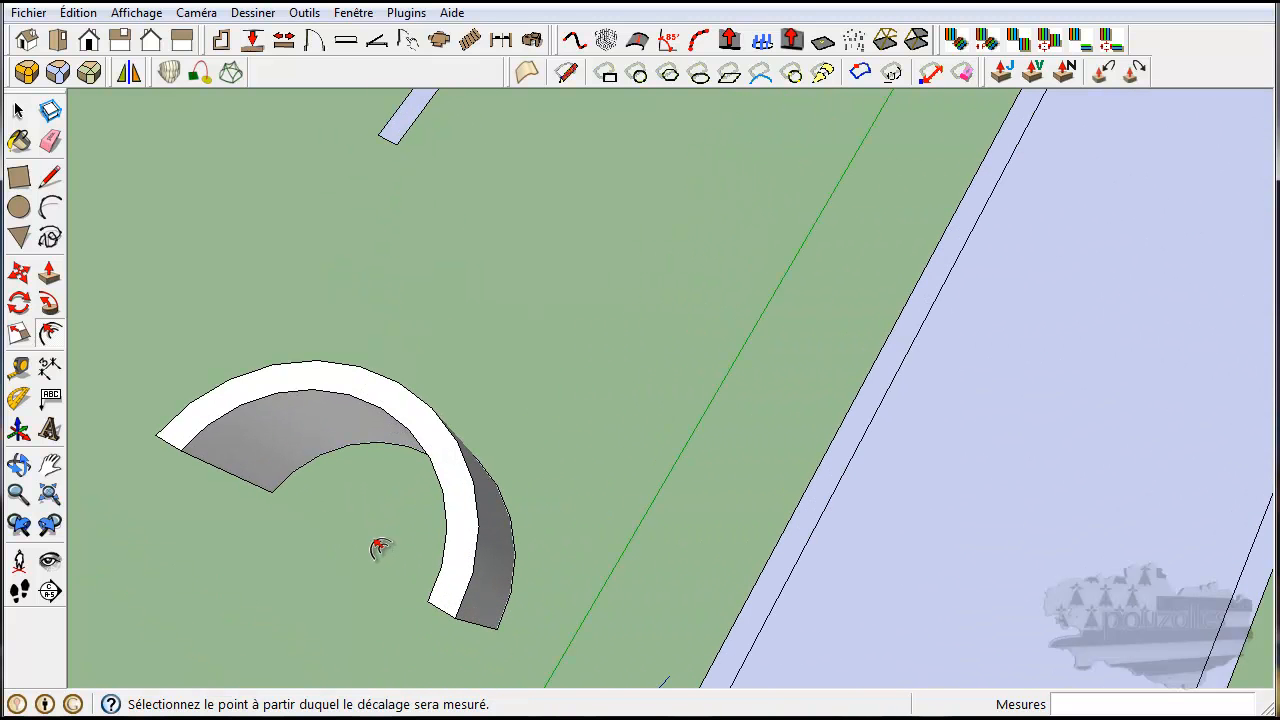
{"action": "middle_click_drag", "start_coordinate": [645, 574], "coordinate": [786, 560]}
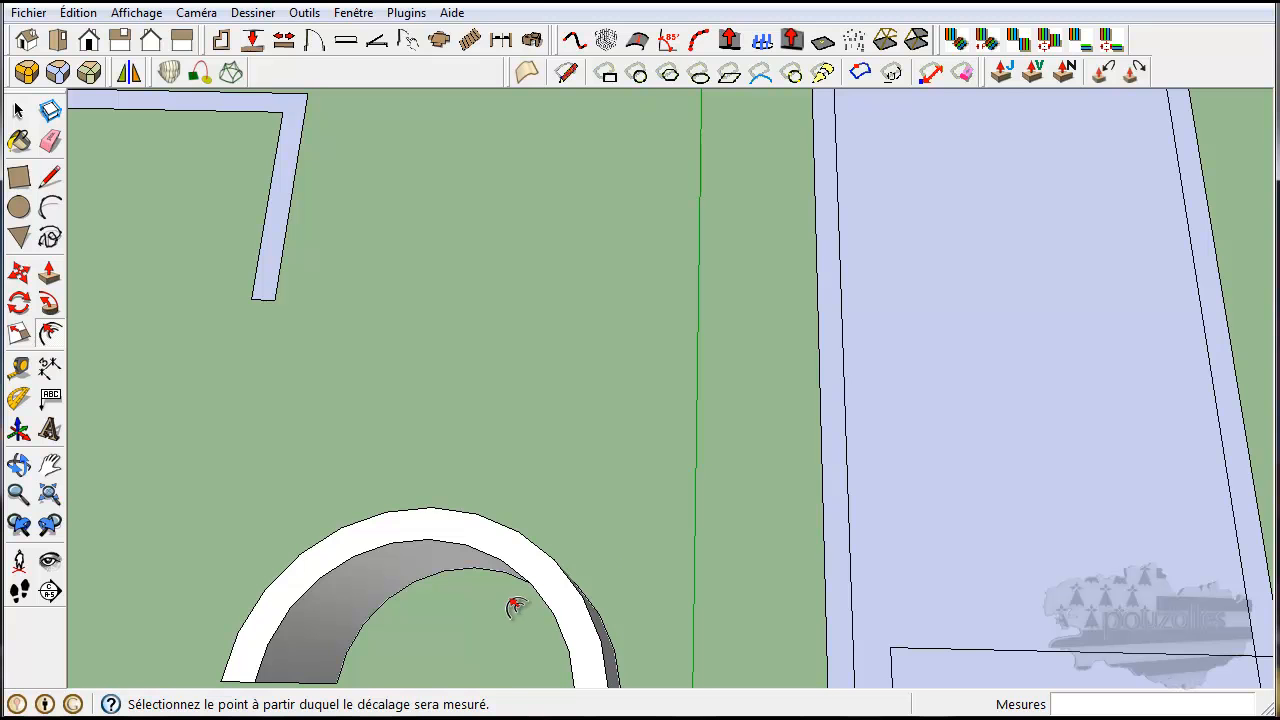
{"action": "middle_click_drag", "start_coordinate": [514, 603], "coordinate": [553, 485]}
{"action": "middle_click_drag", "start_coordinate": [674, 446], "coordinate": [650, 492]}
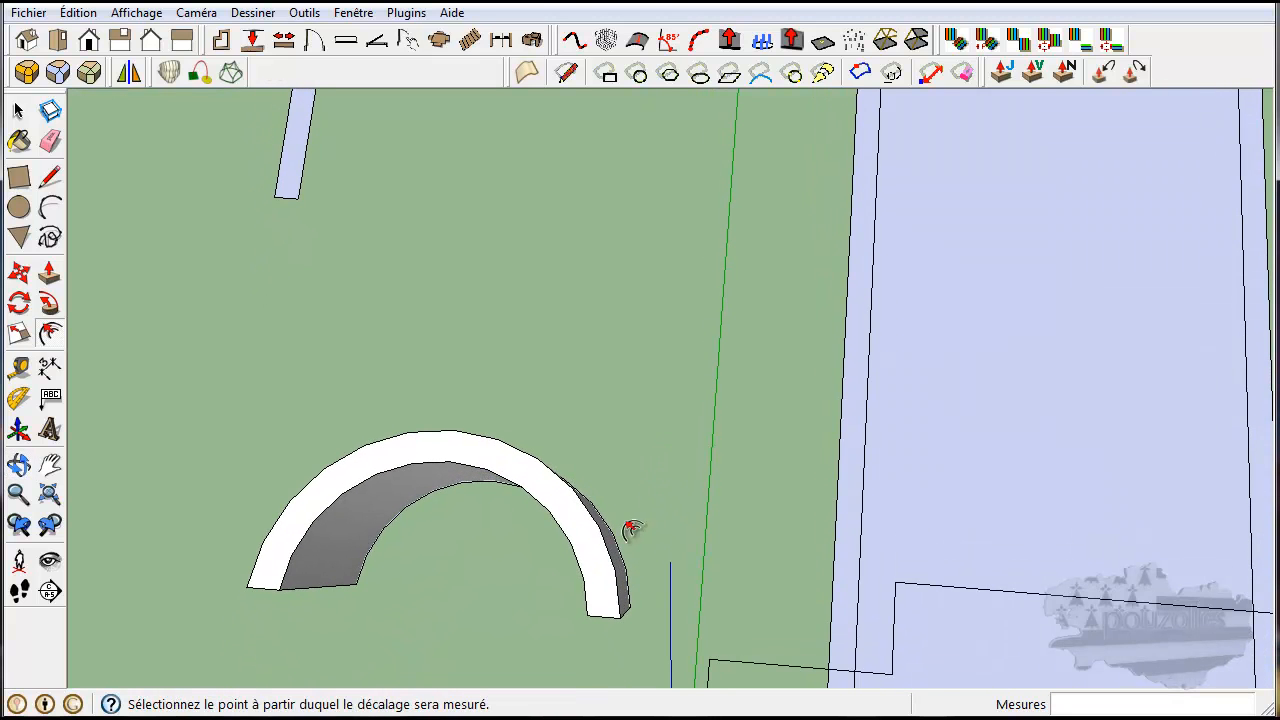
{"action": "left_click", "coordinate": [13, 111]}
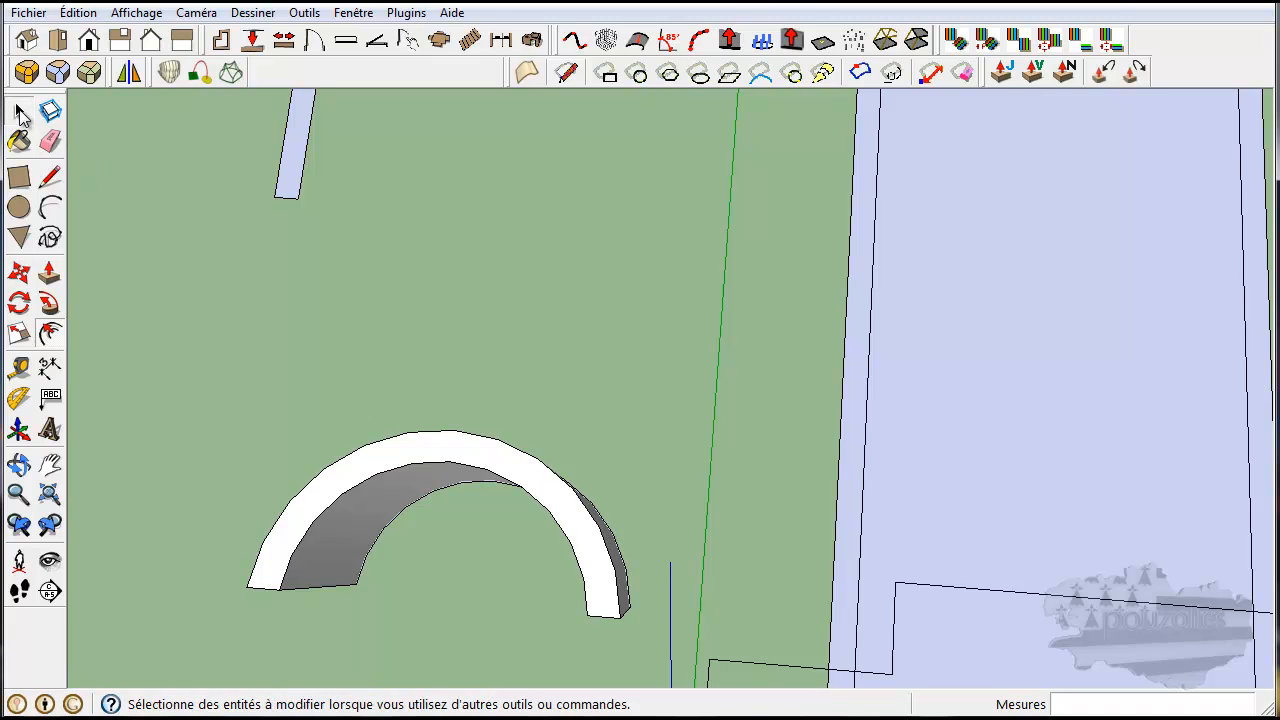
{"action": "left_click", "coordinate": [465, 436]}
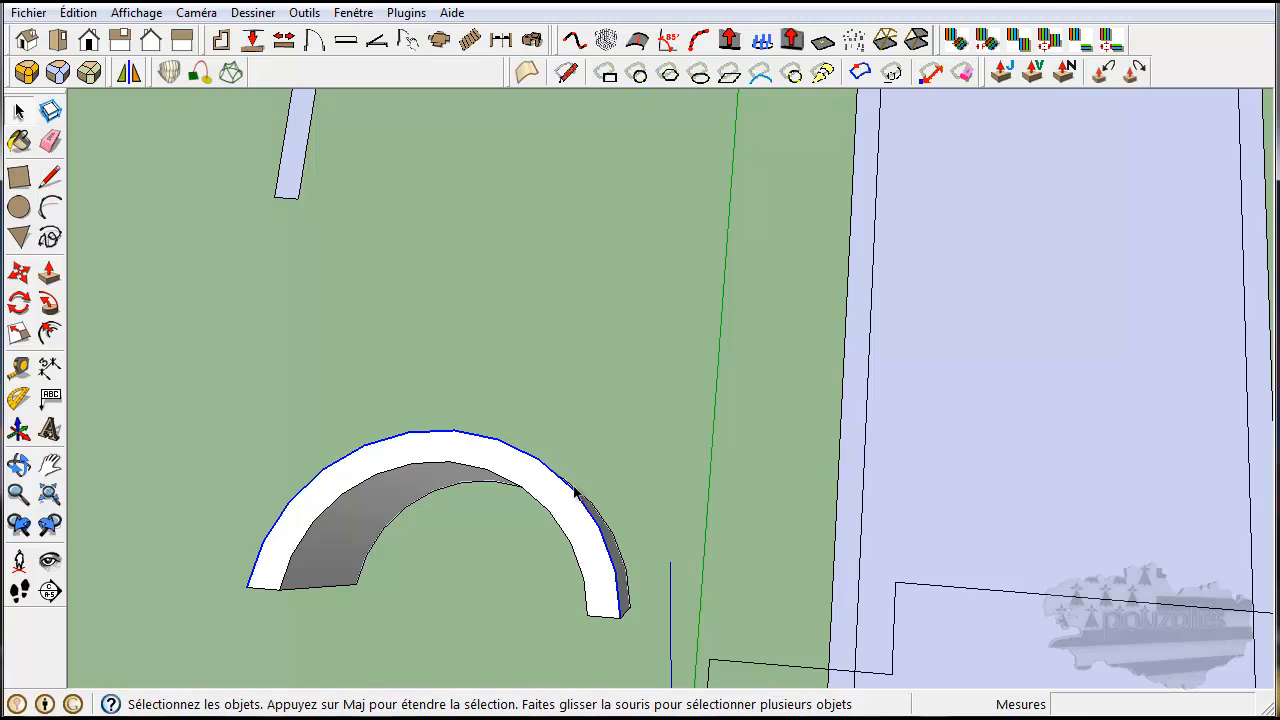
{"action": "left_click", "coordinate": [380, 312]}
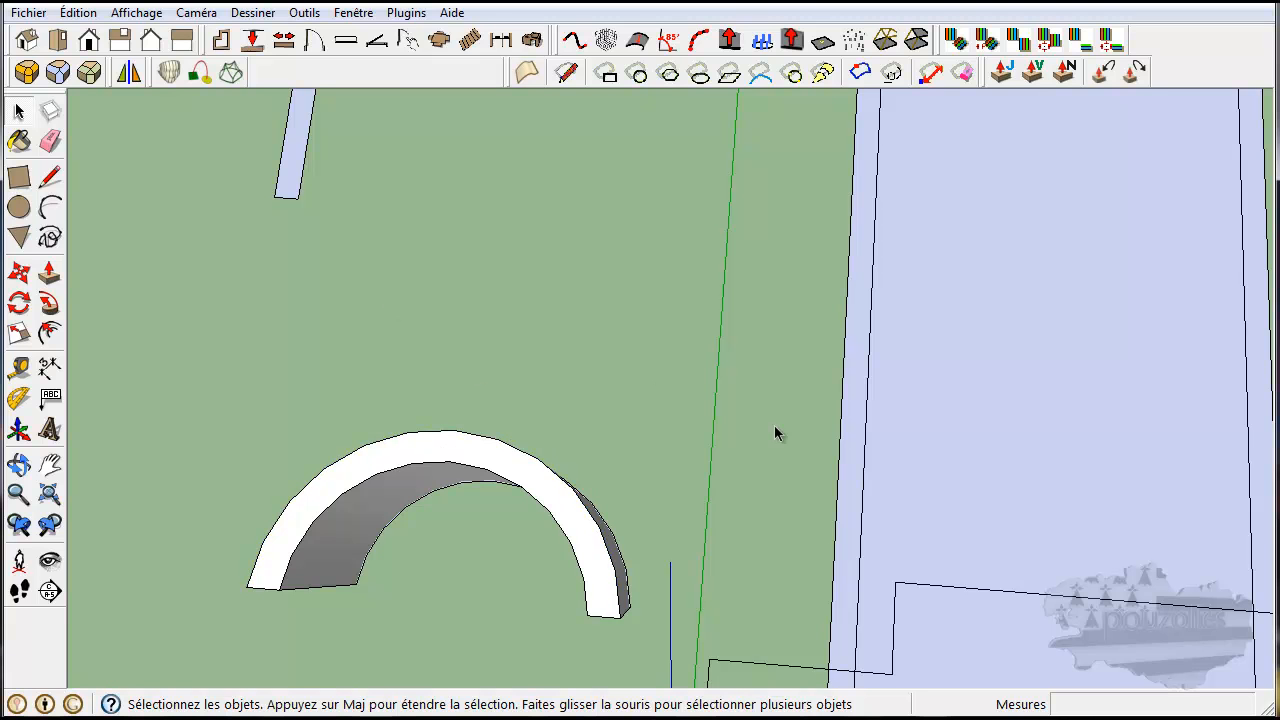
{"action": "left_click_drag", "start_coordinate": [300, 628], "coordinate": [212, 644]}
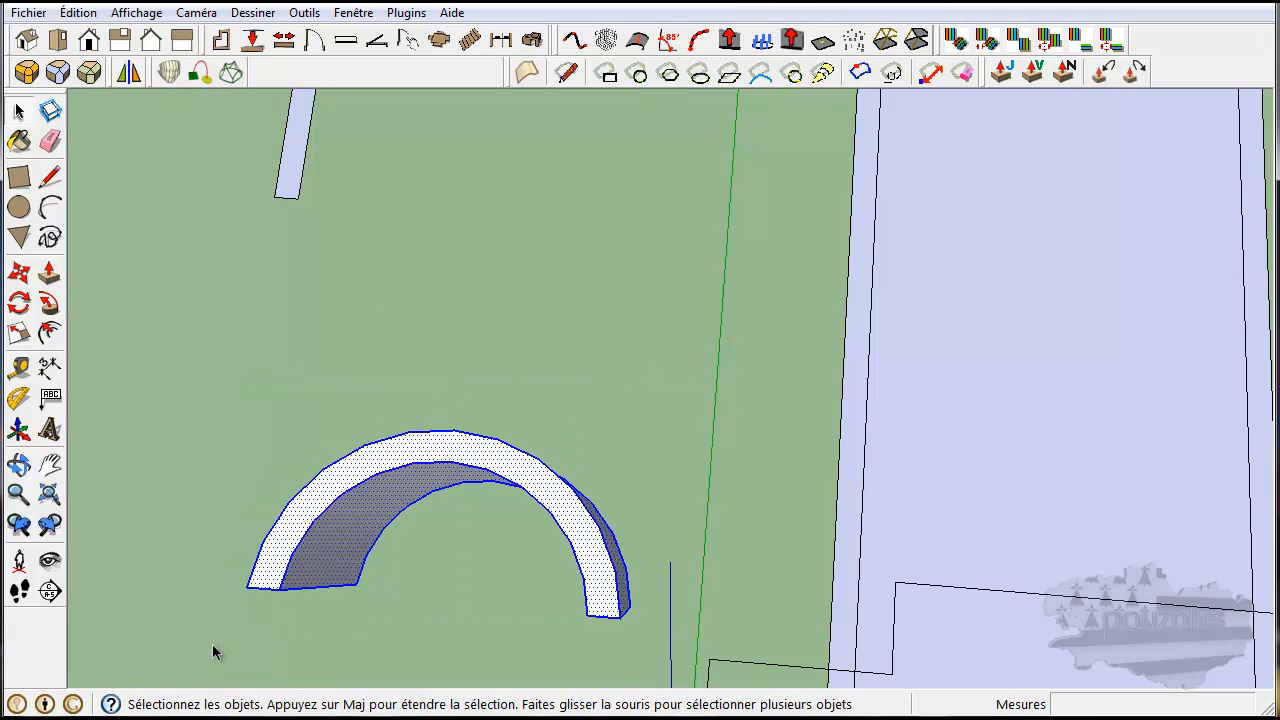
Examine the entity info of the selected ungrouped arch geometry and close the window
{"action": "left_click", "coordinate": [354, 13]}
{"action": "mouse_move", "coordinate": [304, 13]}
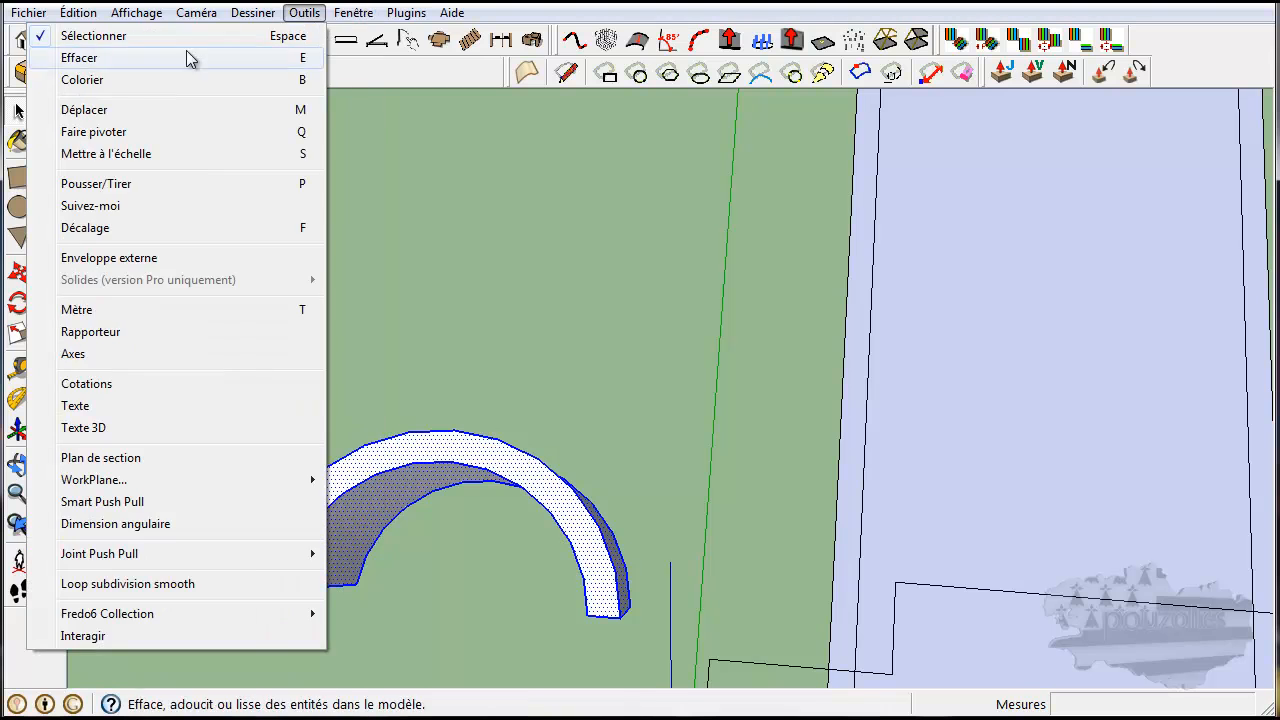
{"action": "mouse_move", "coordinate": [354, 13]}
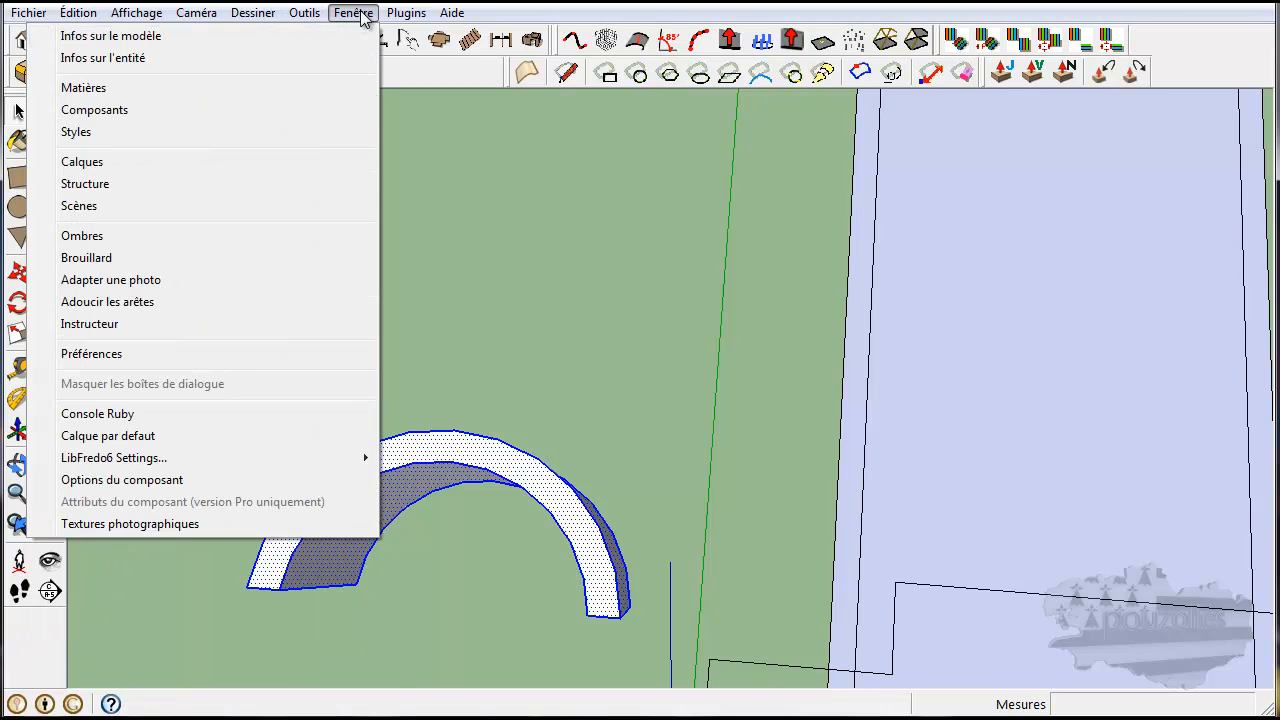
{"action": "left_click", "coordinate": [337, 57]}
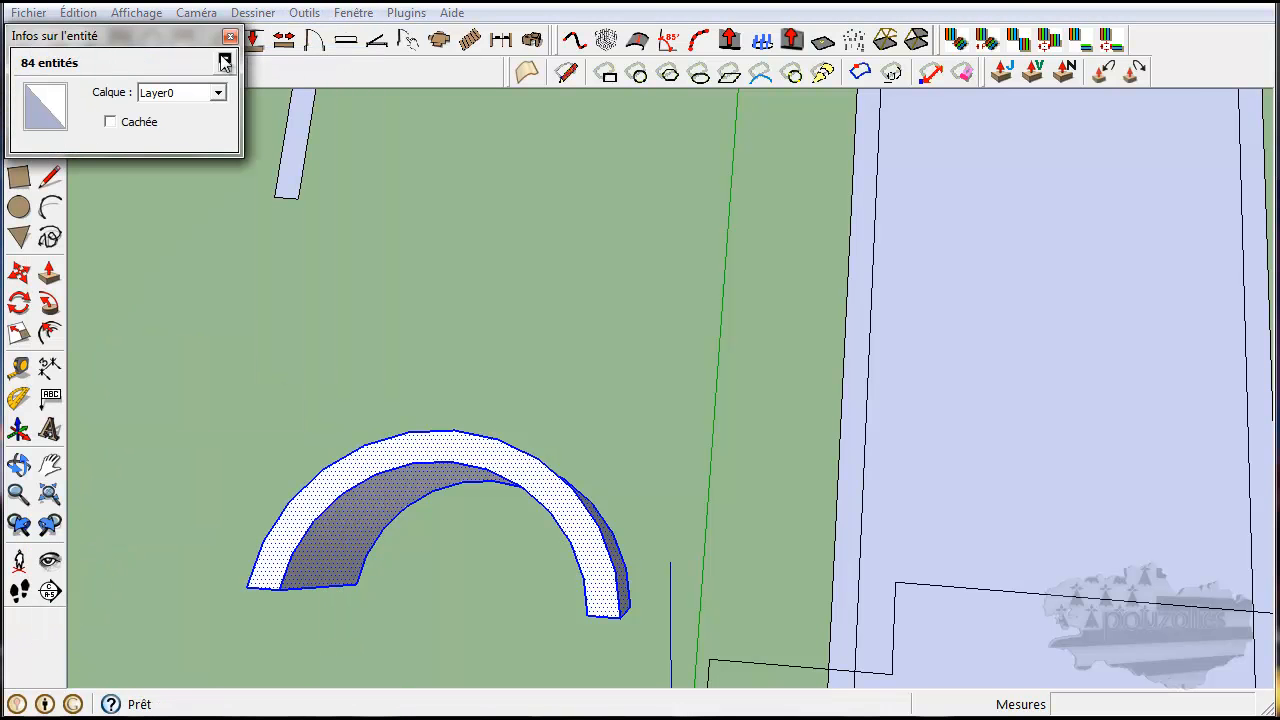
{"action": "left_click_drag", "start_coordinate": [182, 40], "coordinate": [346, 273]}
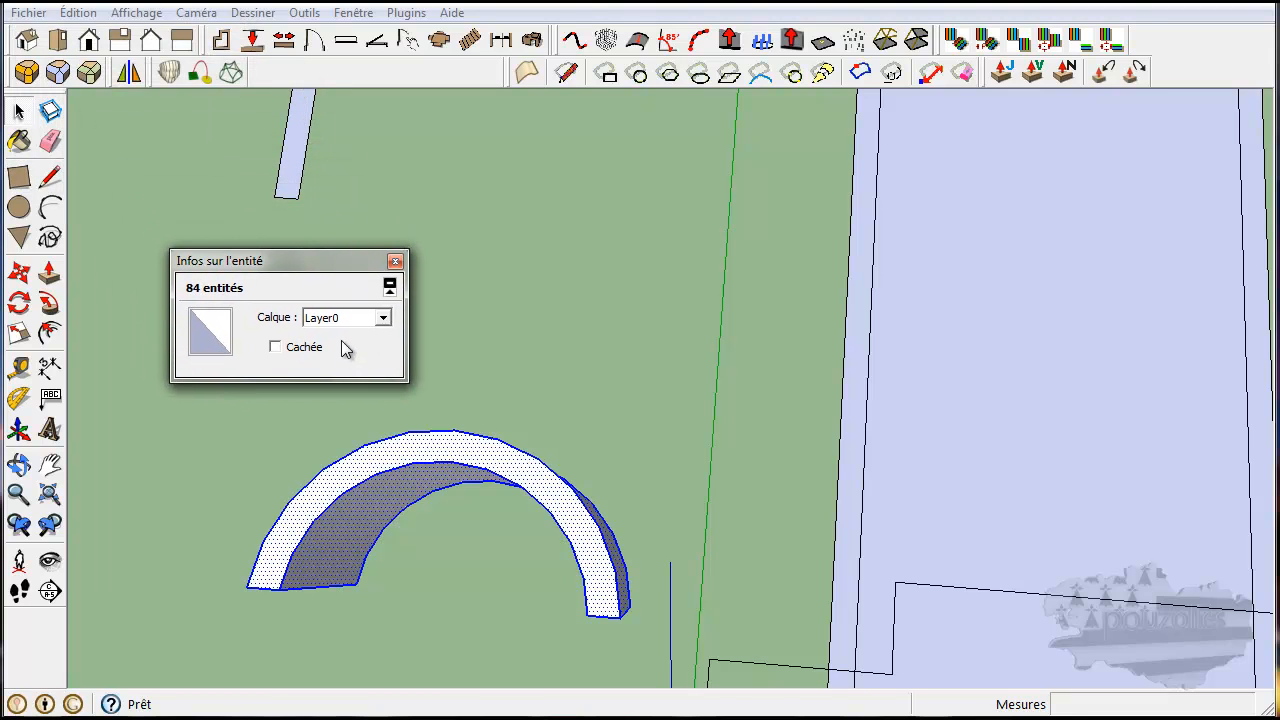
{"action": "left_click", "coordinate": [395, 261]}
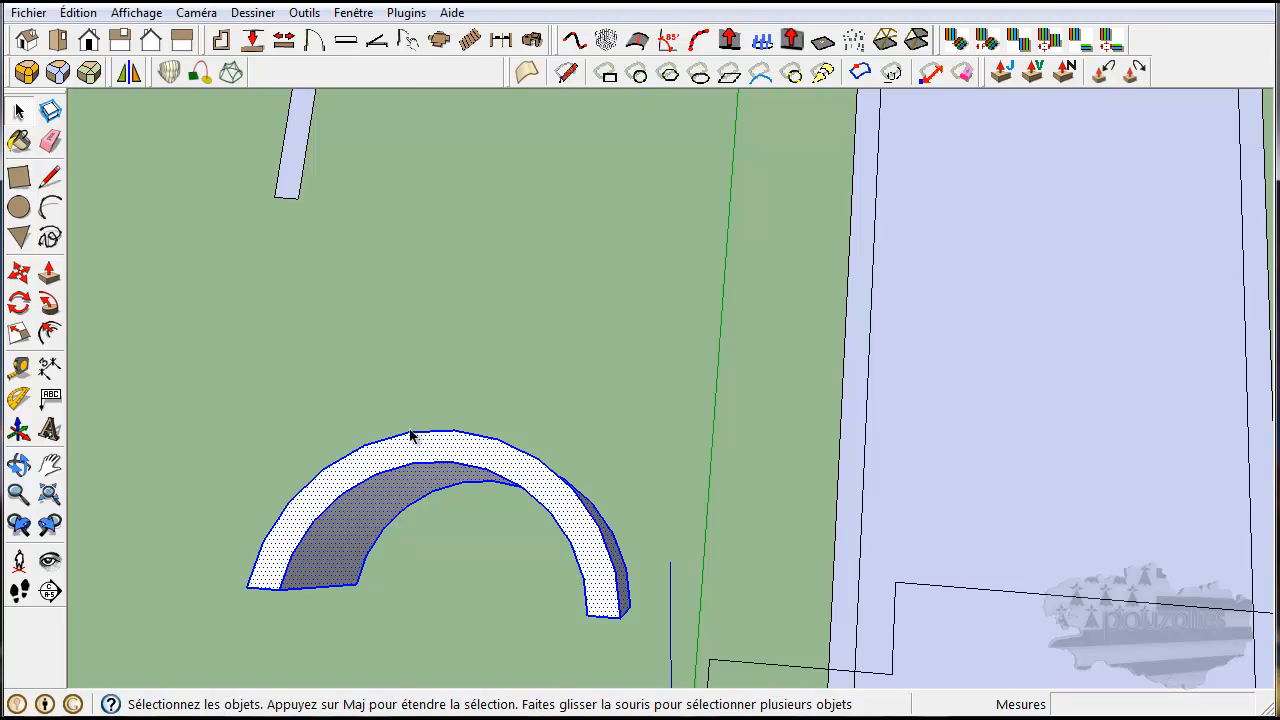
Create a component from the selected arch geometry, replacing the selection with the component
{"action": "right_click", "coordinate": [410, 435]}
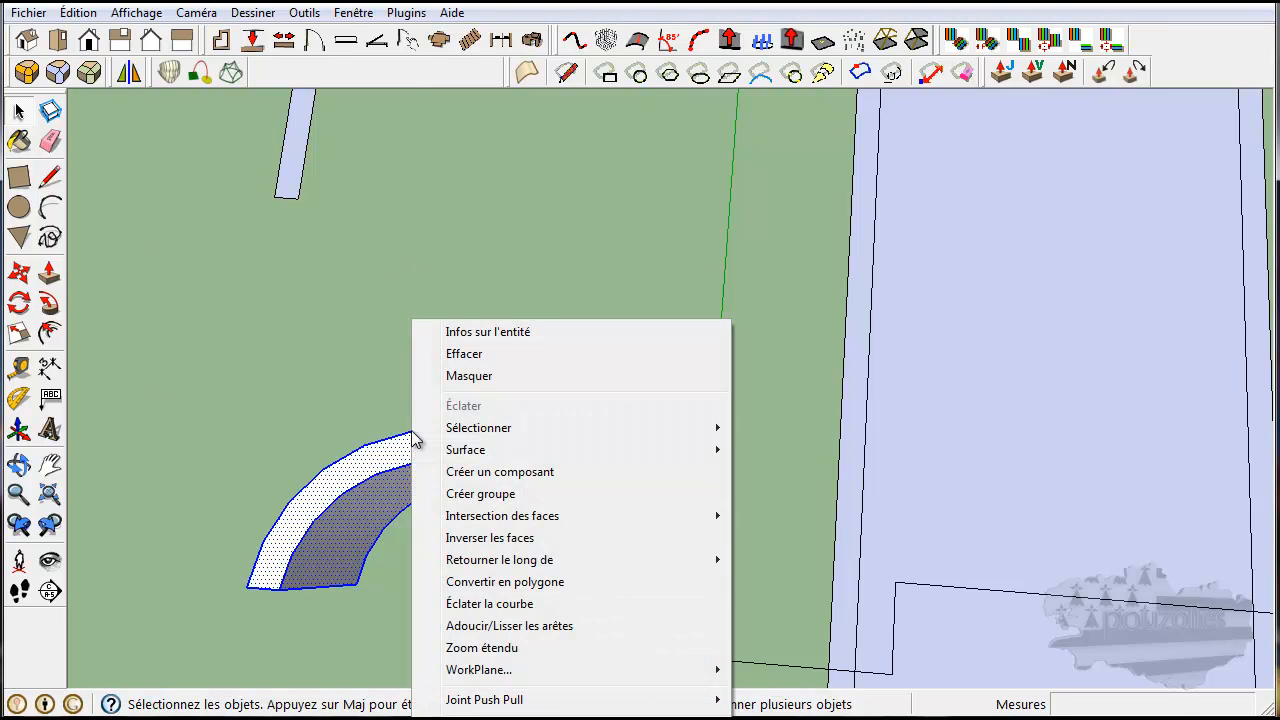
{"action": "left_click", "coordinate": [493, 473]}
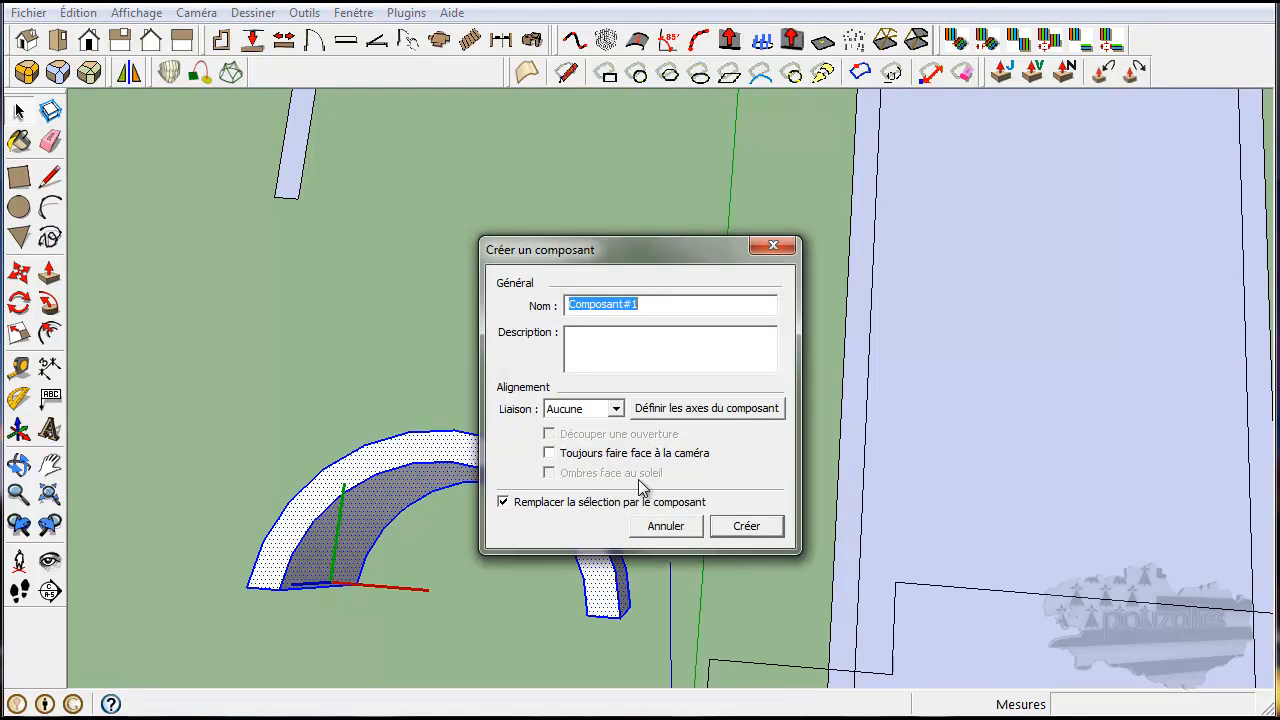
{"action": "left_click", "coordinate": [741, 524]}
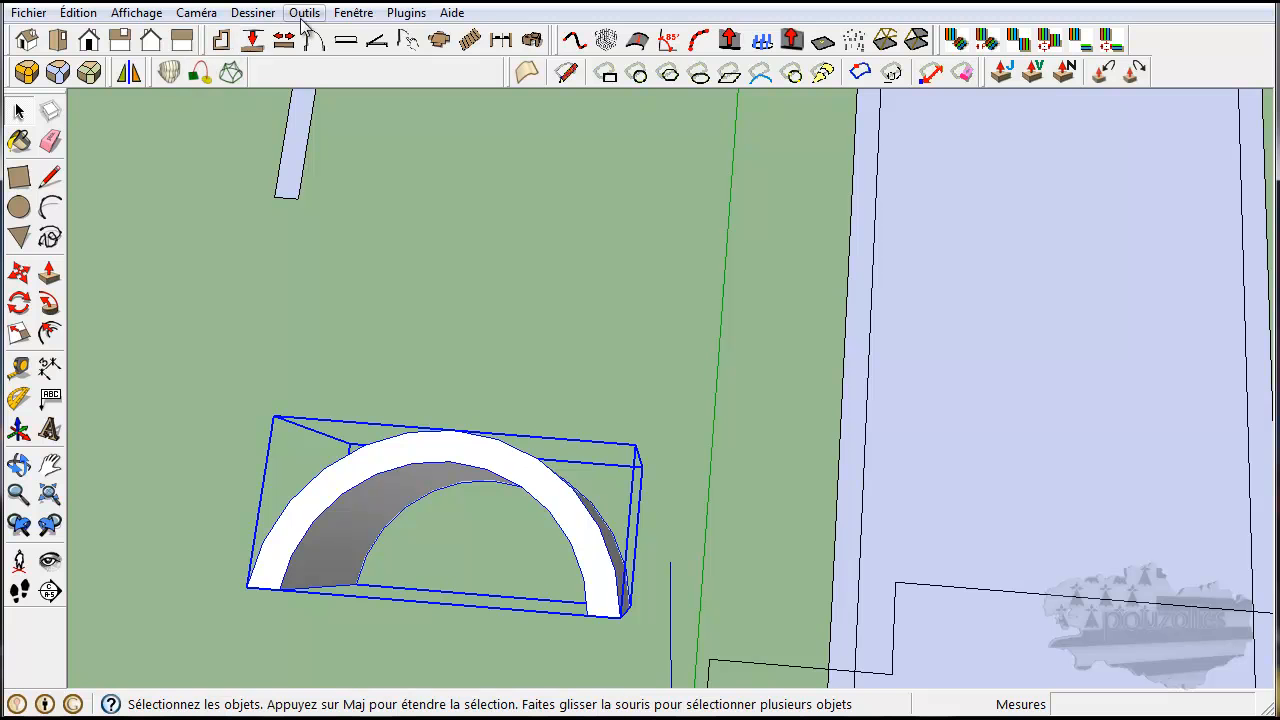
Check the arch component's volume in its entity info and close the window
{"action": "left_click", "coordinate": [350, 13]}
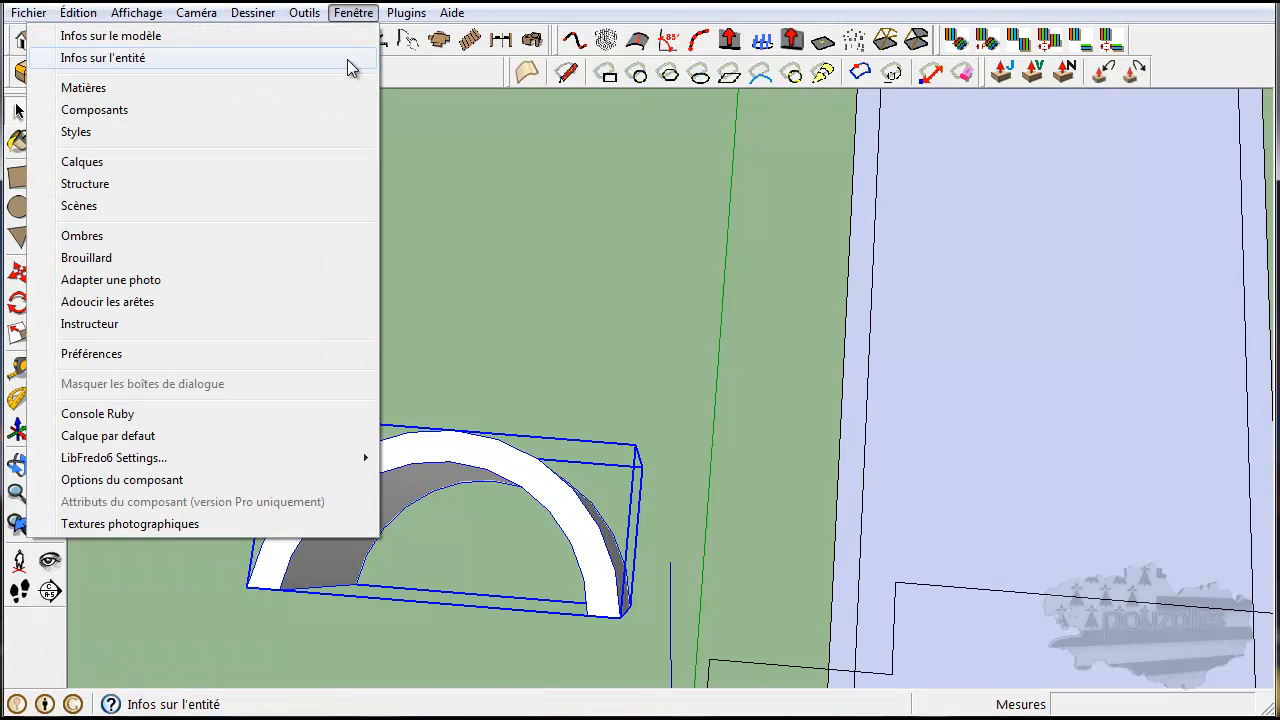
{"action": "left_click", "coordinate": [348, 59]}
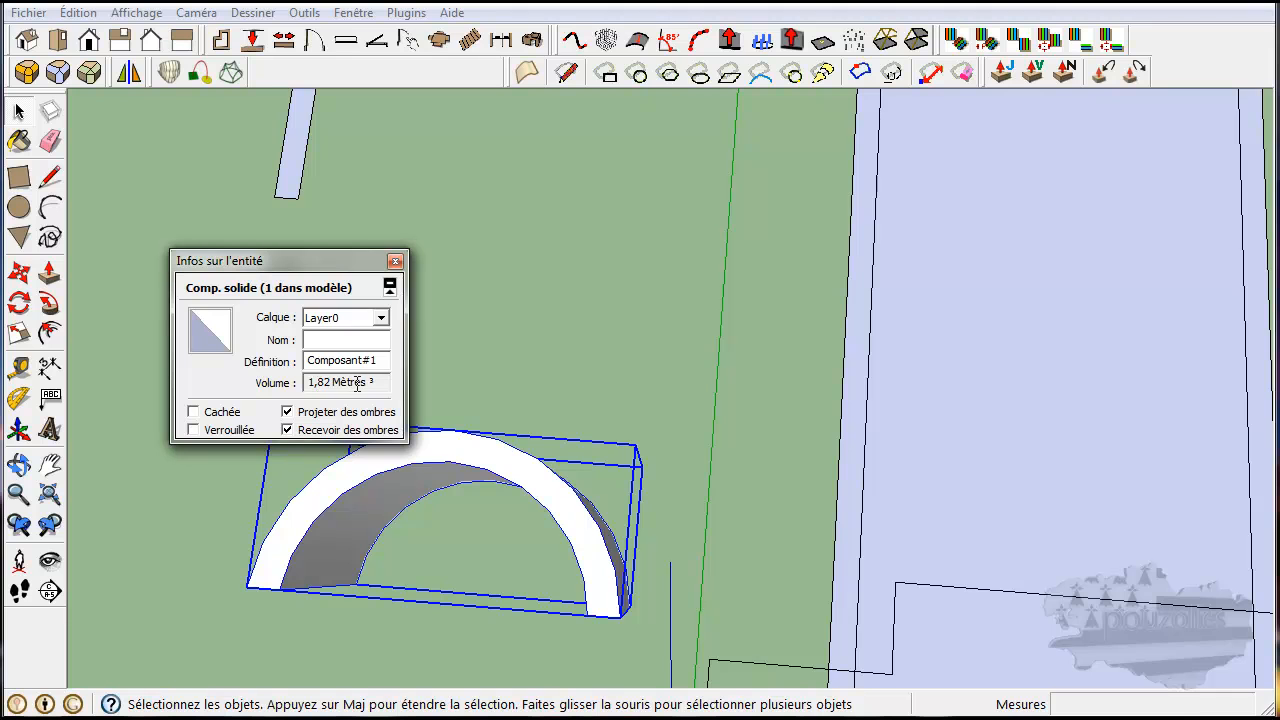
{"action": "left_click_drag", "start_coordinate": [353, 384], "coordinate": [291, 388]}
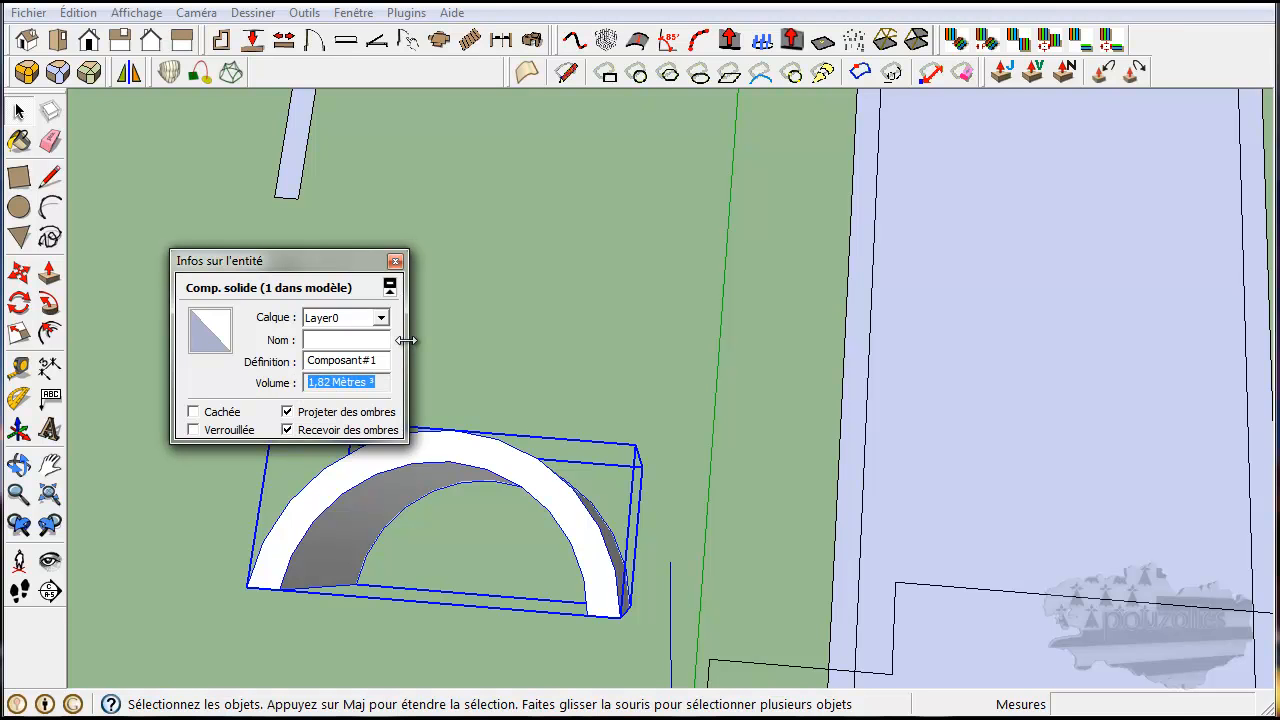
{"action": "left_click", "coordinate": [395, 261]}
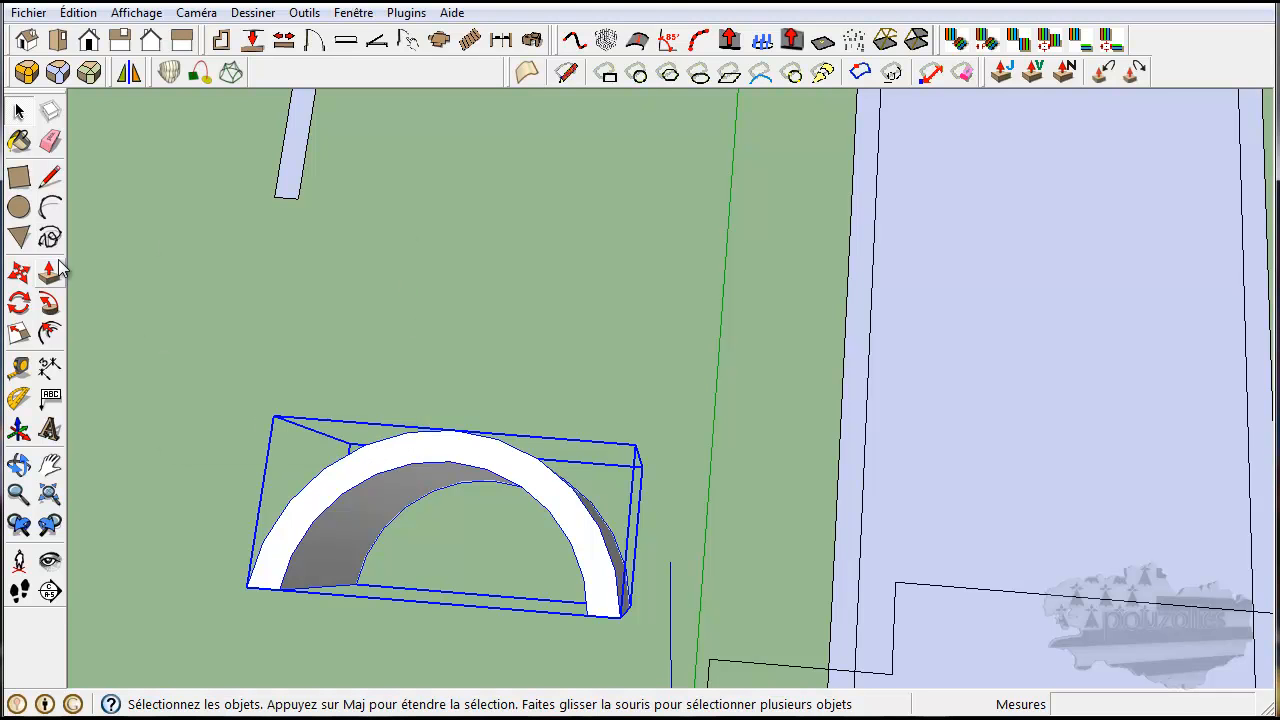
Draw a freestanding arc behind the arch, with its chord along the red axis and a bulge of about 0.83 m
{"action": "left_click", "coordinate": [50, 207]}
{"action": "left_click", "coordinate": [342, 311]}
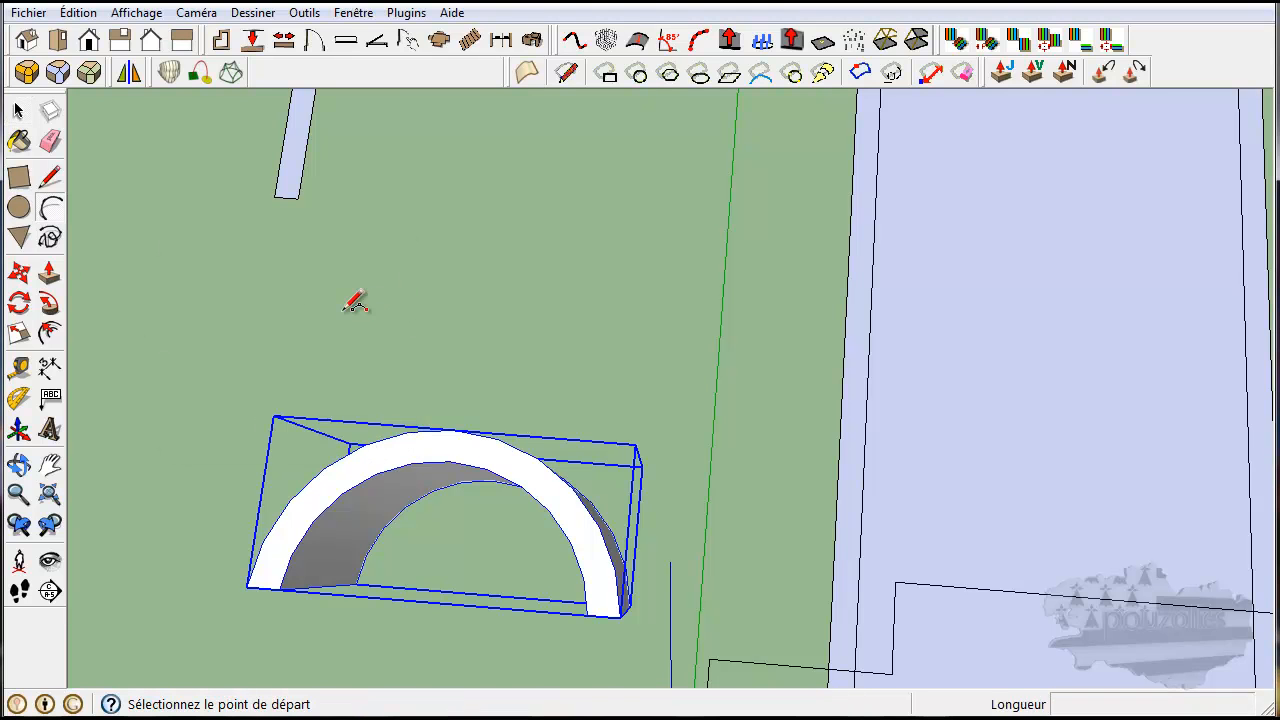
{"action": "left_click", "coordinate": [590, 330]}
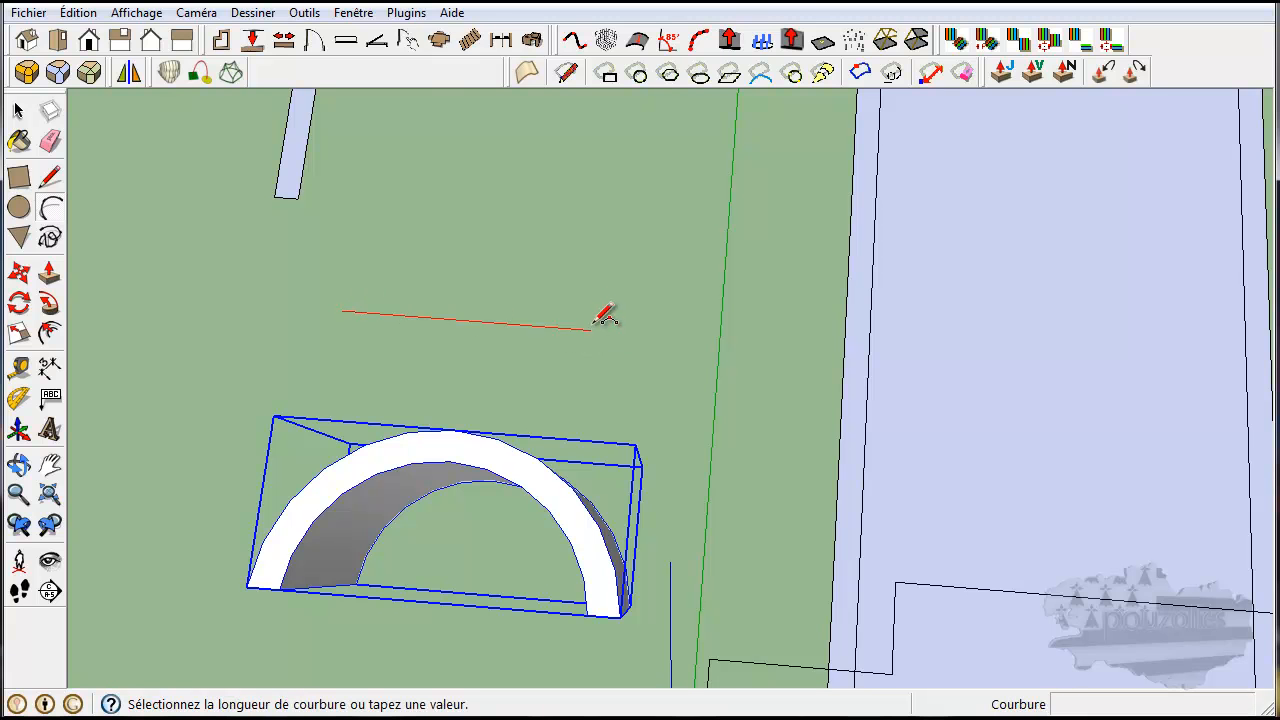
{"action": "left_click", "coordinate": [600, 243]}
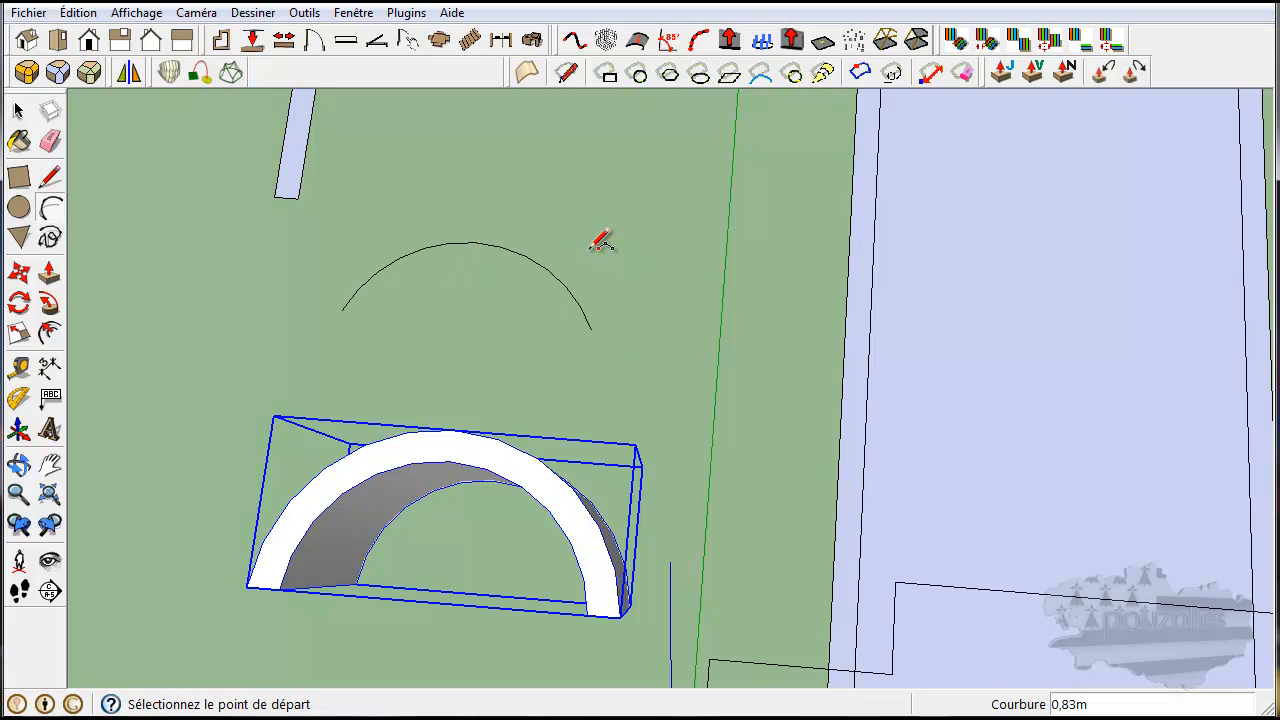
Examine the freestanding arc's radius, segments and length in its entity info, and move the collapsed window clear of the arc
{"action": "left_click", "coordinate": [18, 111]}
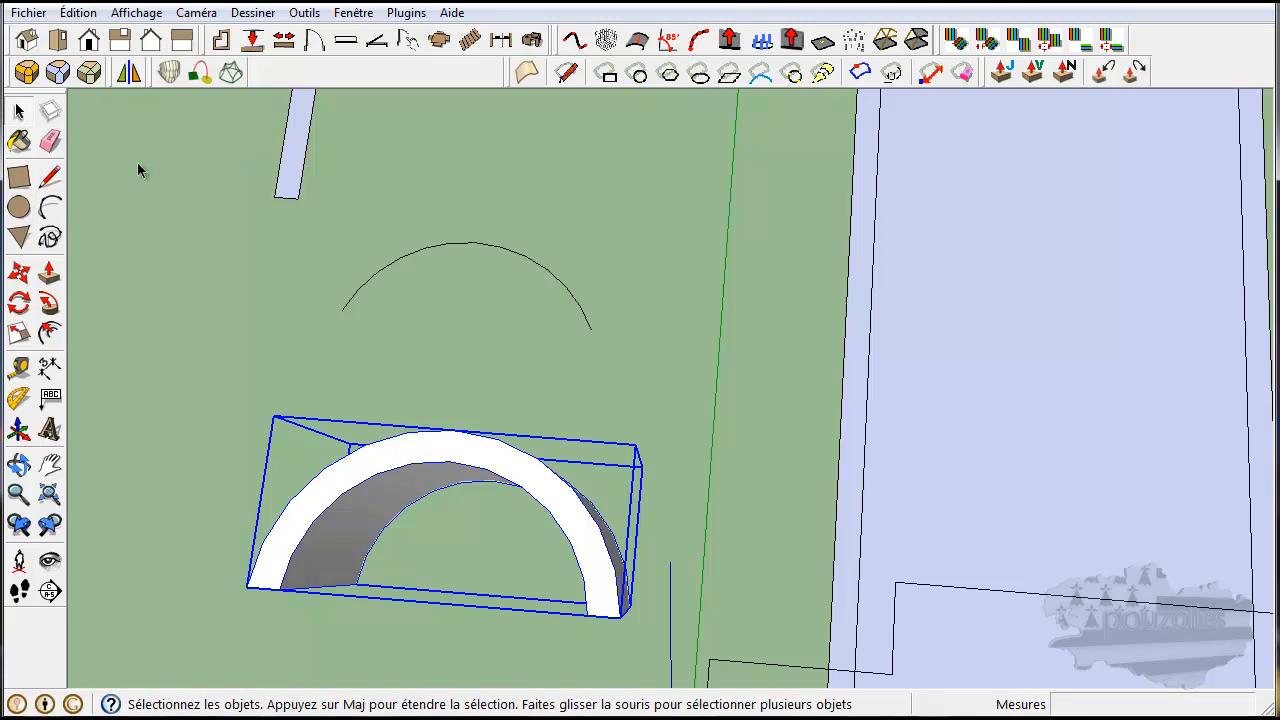
{"action": "left_click", "coordinate": [400, 260]}
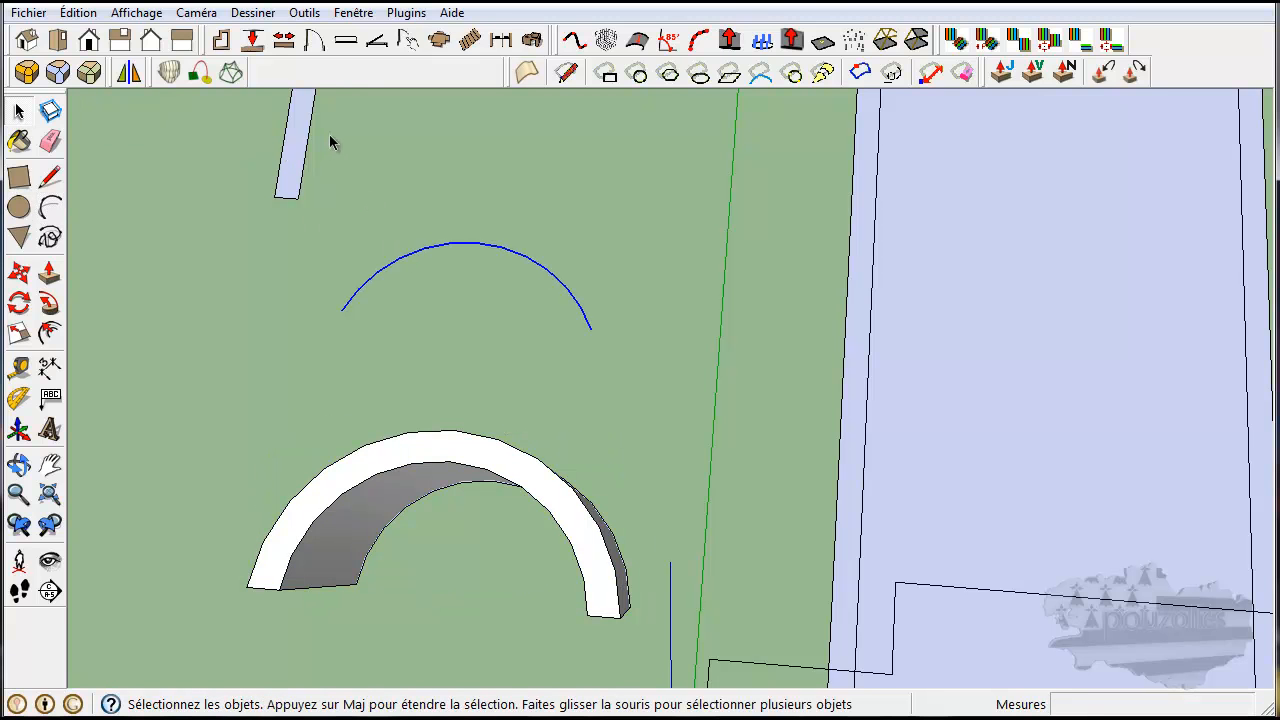
{"action": "left_click", "coordinate": [355, 16]}
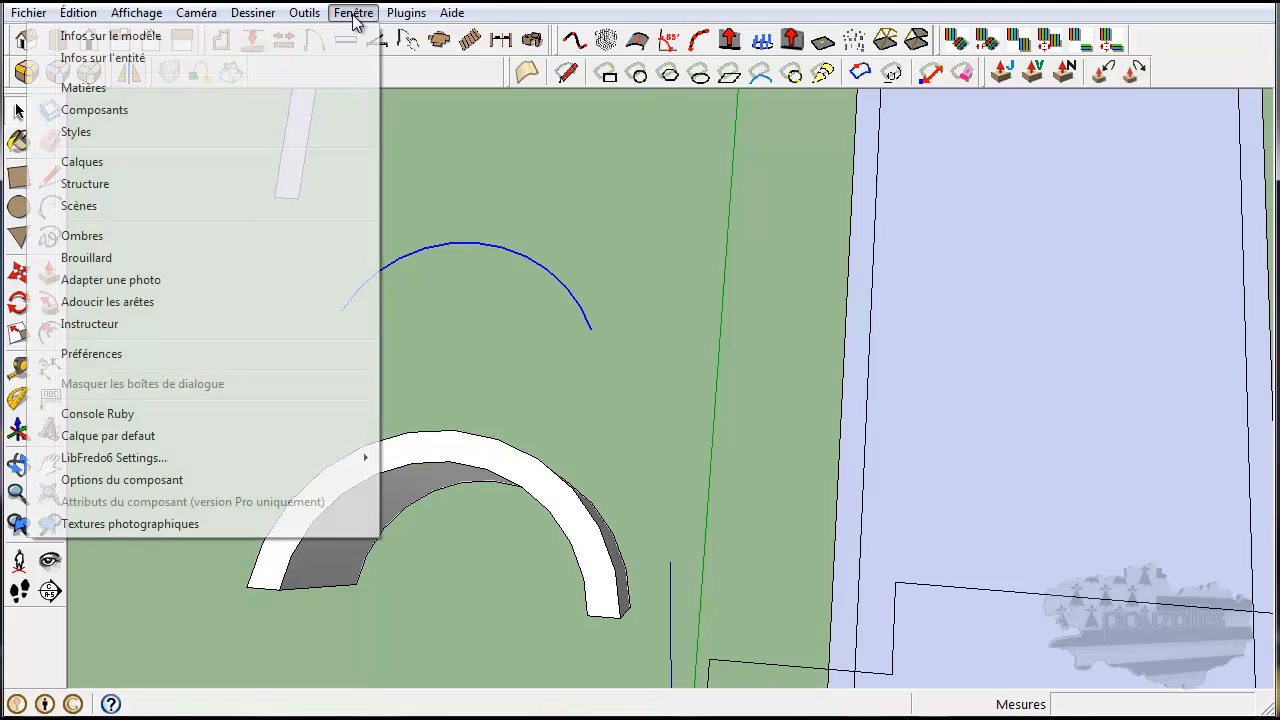
{"action": "left_click", "coordinate": [352, 58]}
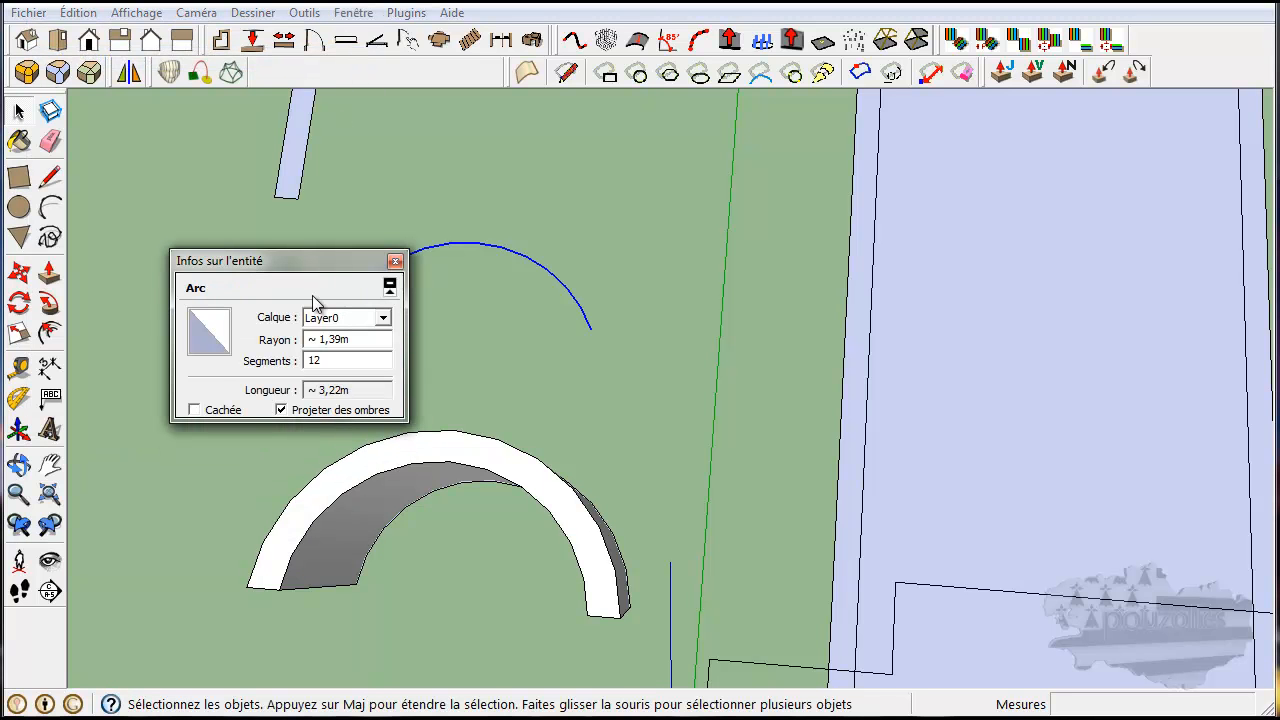
{"action": "left_click", "coordinate": [291, 414]}
{"action": "left_click", "coordinate": [353, 266]}
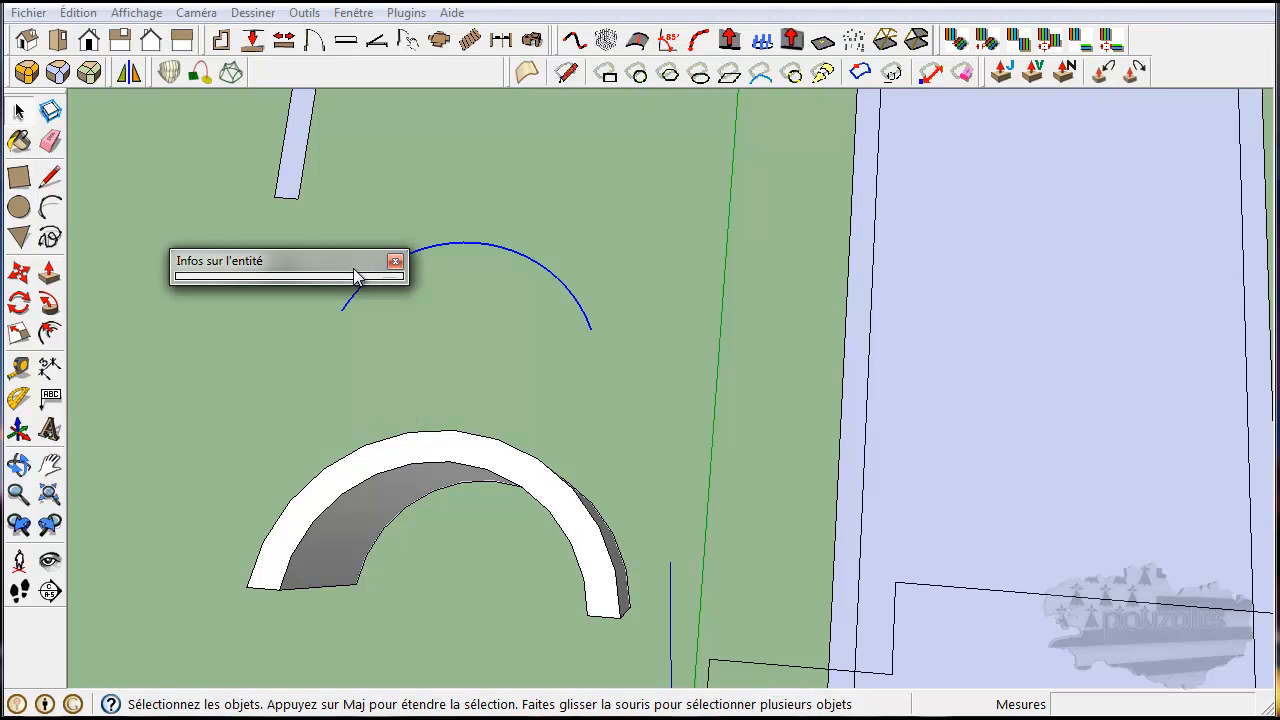
{"action": "left_click_drag", "start_coordinate": [355, 276], "coordinate": [257, 202]}
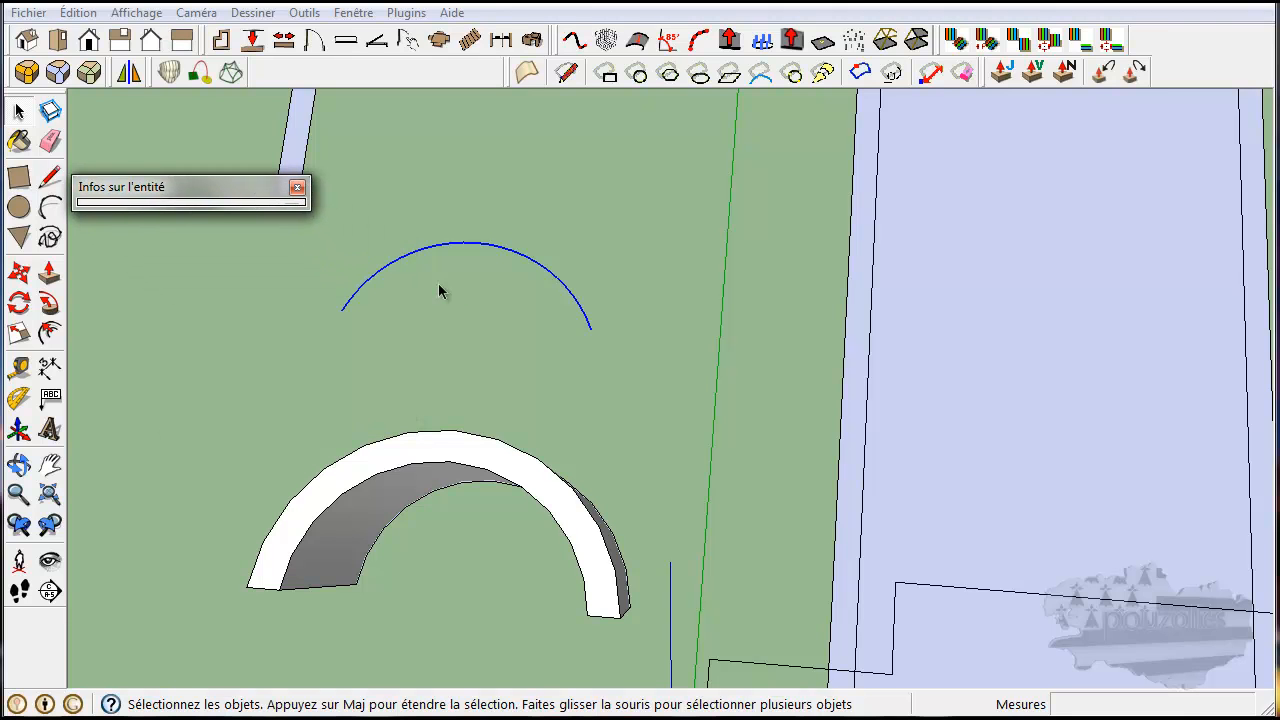
Compare the curve smoothness of the freestanding arc with the faceted edge of the arch component up close
{"action": "left_click", "coordinate": [481, 257]}
{"action": "scroll", "coordinate": [480, 257], "scroll_direction": "up", "scroll_amount": 4}
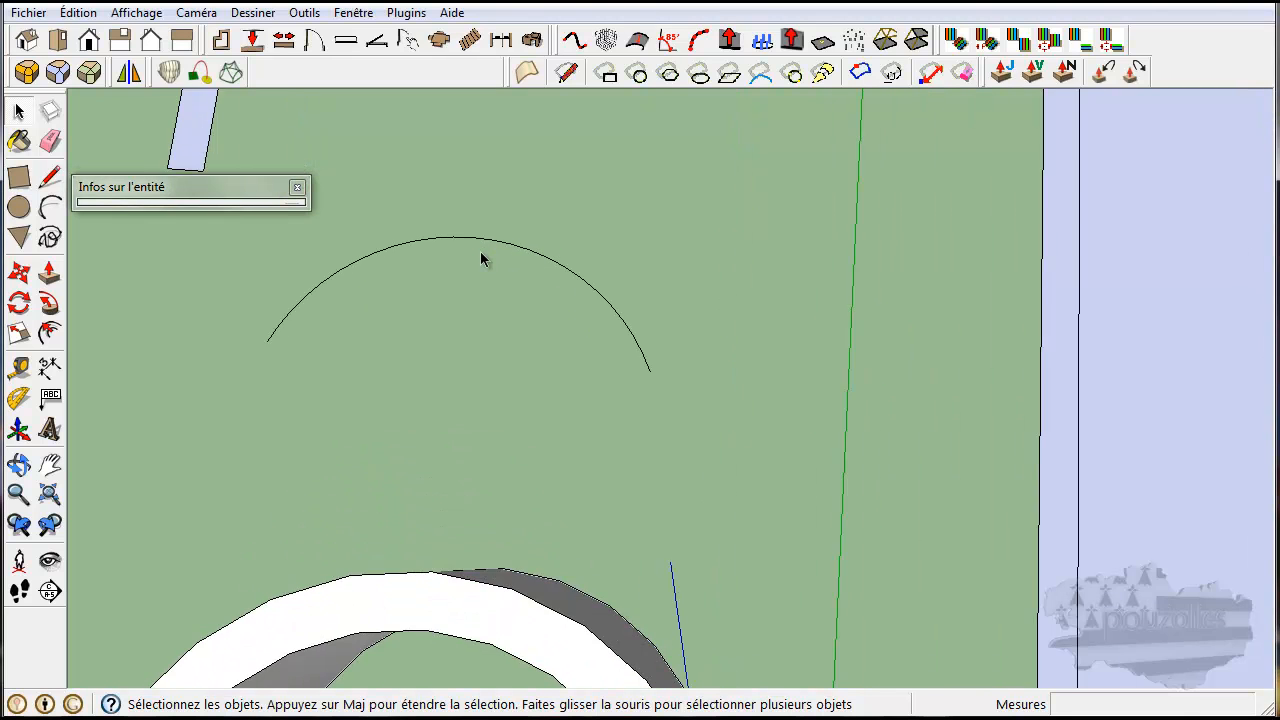
{"action": "scroll", "coordinate": [480, 257], "scroll_direction": "up", "scroll_amount": 3}
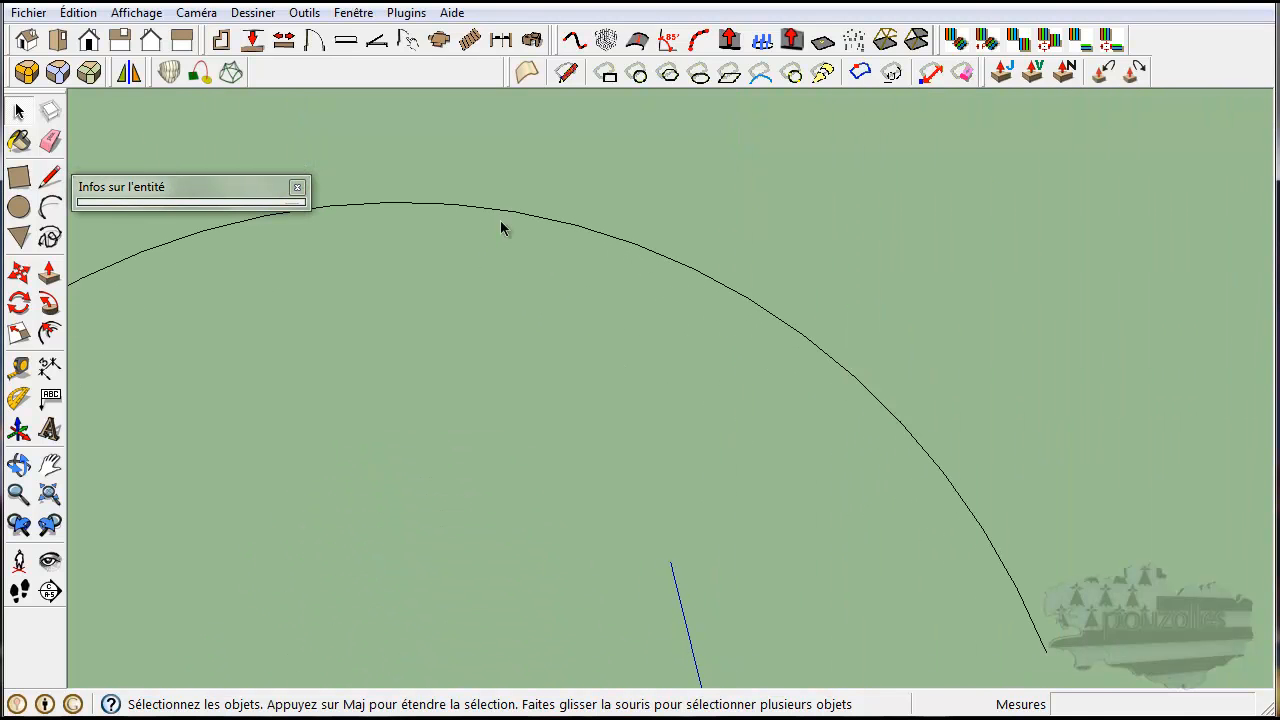
{"action": "scroll", "coordinate": [560, 334], "scroll_direction": "down", "scroll_amount": 3}
{"action": "scroll", "coordinate": [551, 543], "scroll_direction": "down", "scroll_amount": 2}
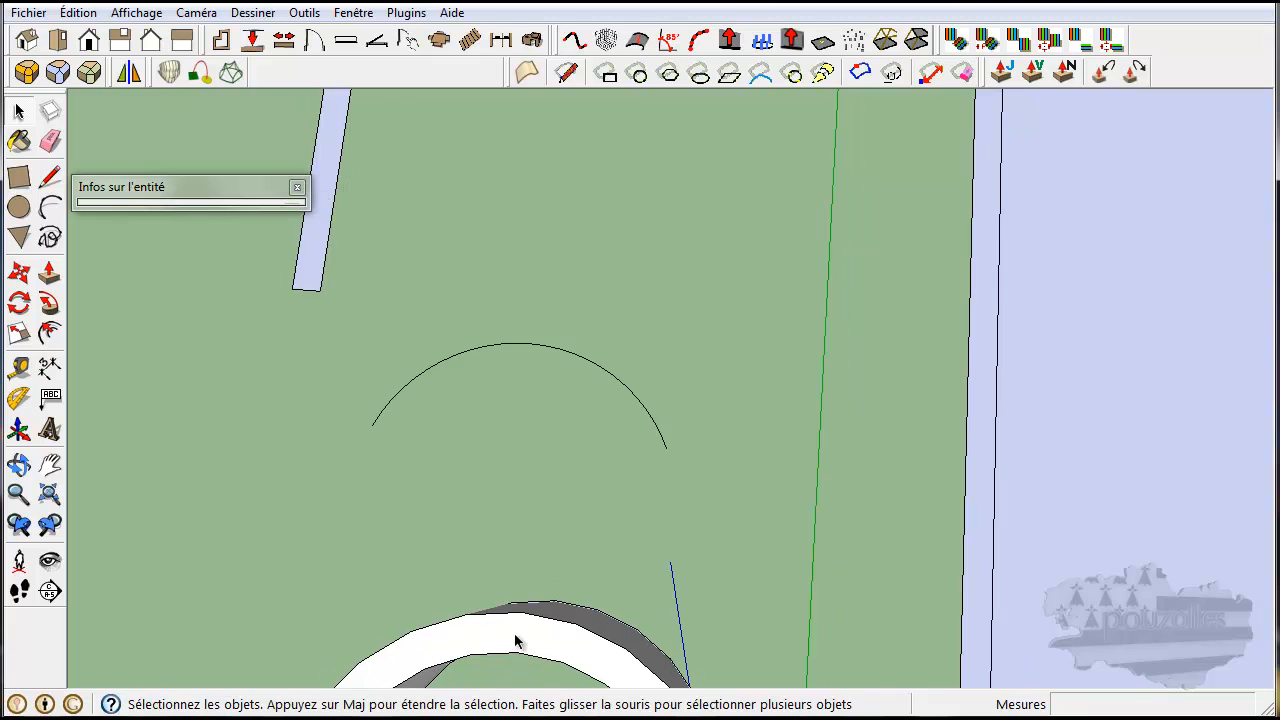
{"action": "scroll", "coordinate": [522, 643], "scroll_direction": "up", "scroll_amount": 2}
{"action": "scroll", "coordinate": [522, 643], "scroll_direction": "up", "scroll_amount": 1}
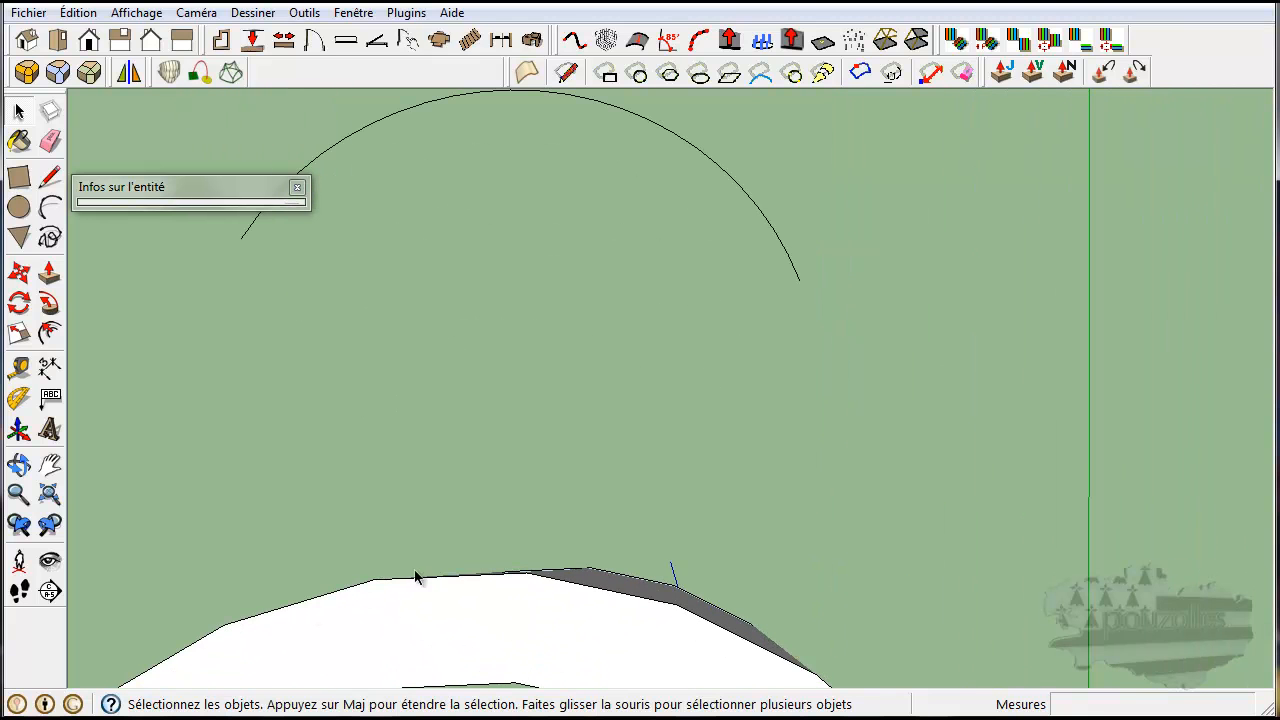
{"action": "scroll", "coordinate": [600, 437], "scroll_direction": "down", "scroll_amount": 3}
Offset the freestanding arc a short distance inward to create a parallel inner arc
{"action": "left_click", "coordinate": [50, 333]}
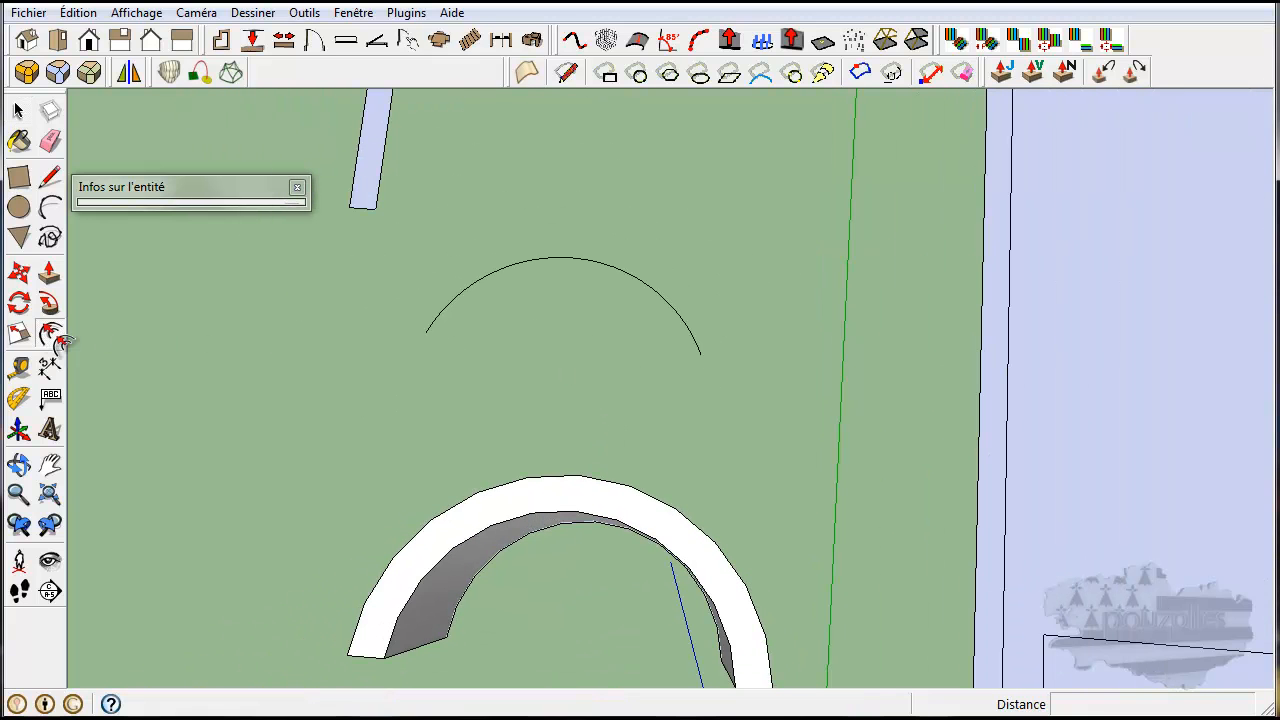
{"action": "left_click", "coordinate": [565, 262]}
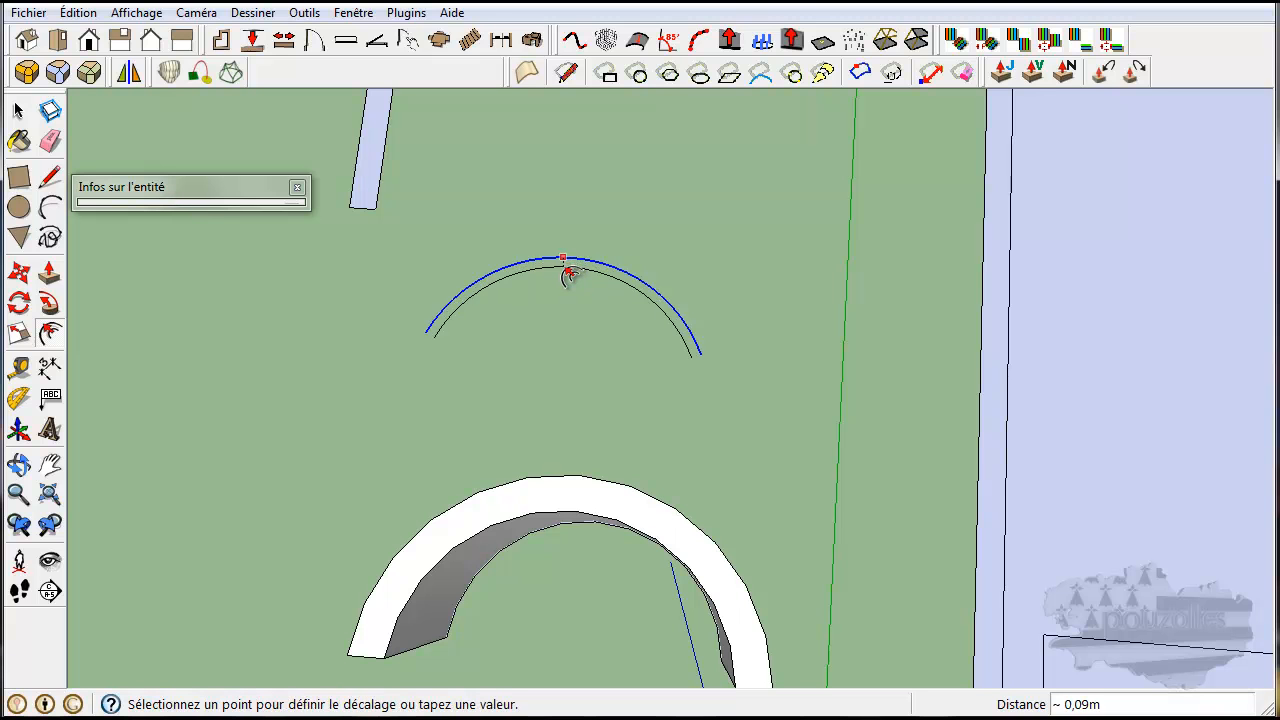
{"action": "left_click", "coordinate": [567, 280]}
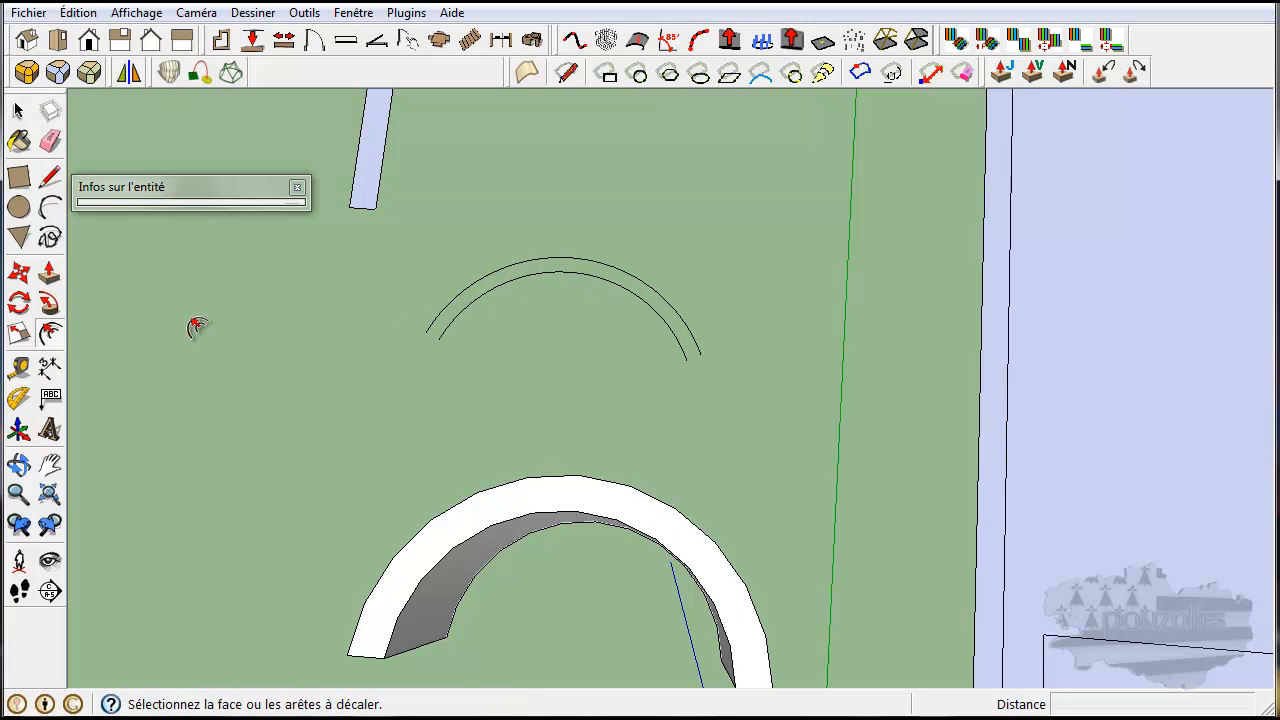
Draw a line joining the outer arc's endpoints and erase its middle part and the overhanging inner arc ends, leaving a closed curved band
{"action": "left_click", "coordinate": [50, 177]}
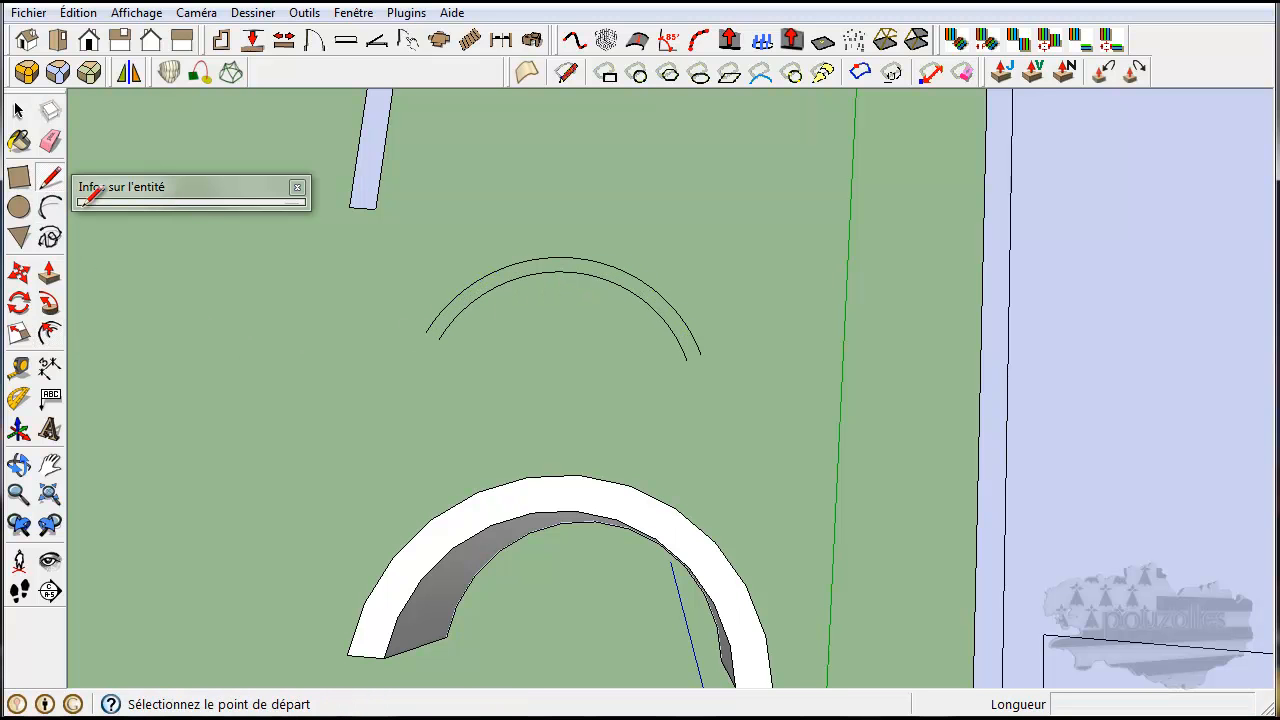
{"action": "left_click", "coordinate": [701, 353]}
{"action": "left_click", "coordinate": [427, 333]}
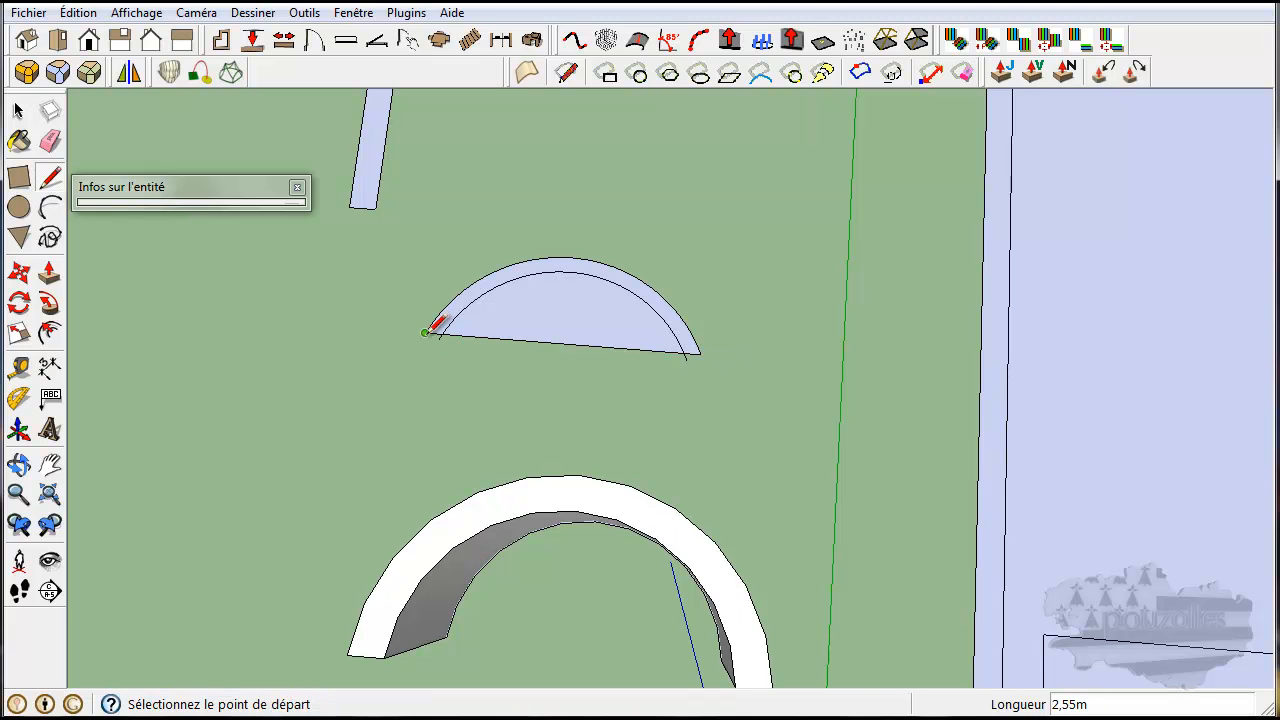
{"action": "left_click", "coordinate": [50, 141]}
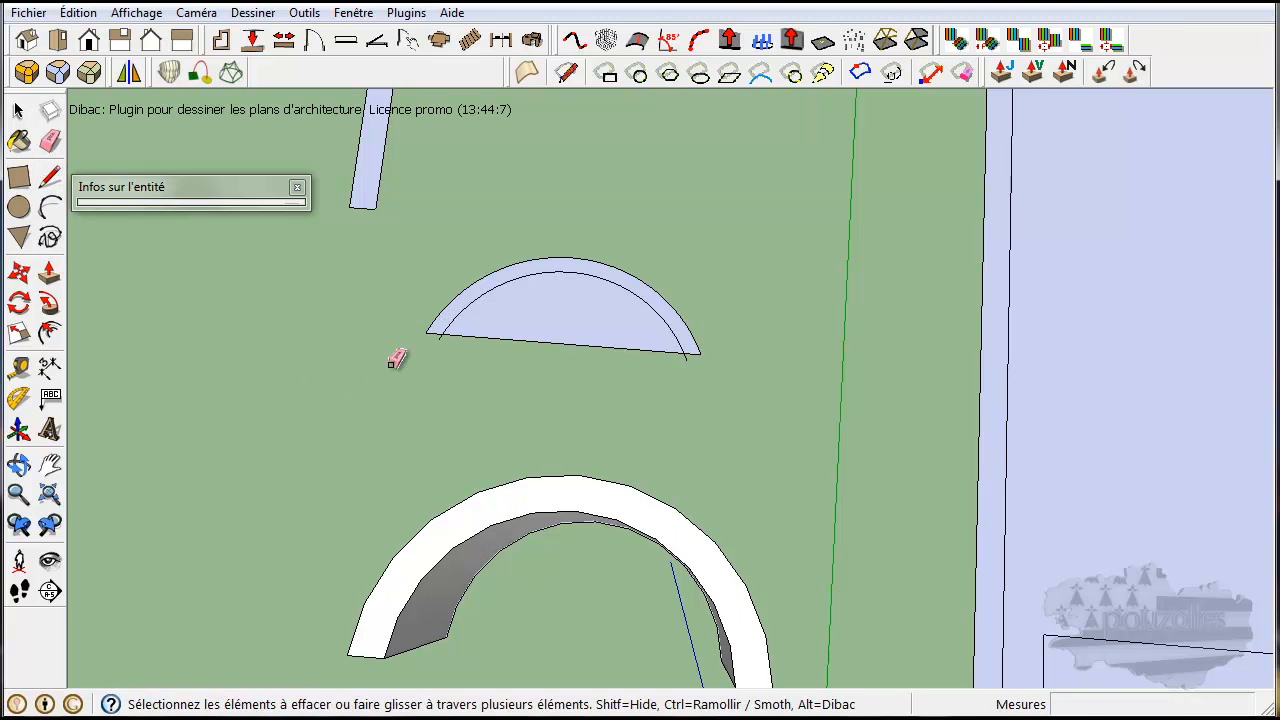
{"action": "mouse_move", "coordinate": [446, 337]}
{"action": "left_mouse_down"}
{"action": "mouse_move", "coordinate": [546, 333]}
{"action": "mouse_move", "coordinate": [700, 364]}
{"action": "left_mouse_up"}
Extrude the curved band upward by 2.27 m with Push/Pull and close the entity info window
{"action": "middle_click_drag", "start_coordinate": [371, 350], "coordinate": [367, 294]}
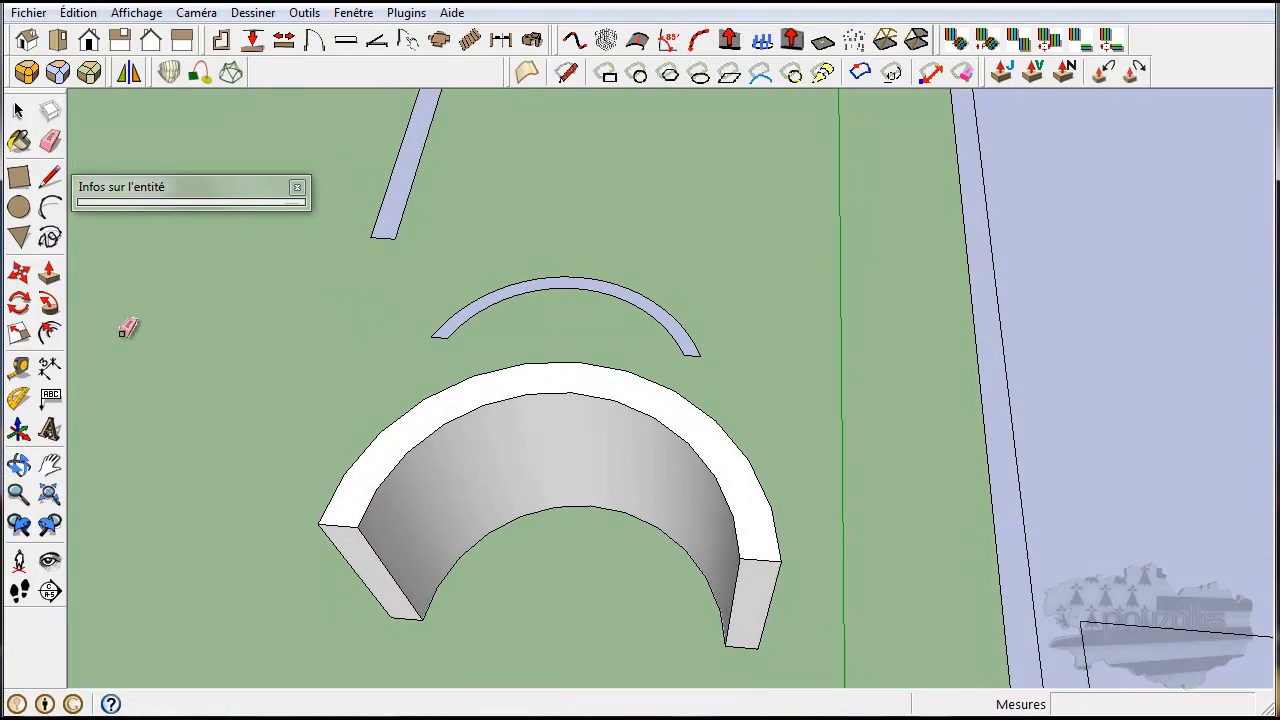
{"action": "left_click", "coordinate": [49, 272]}
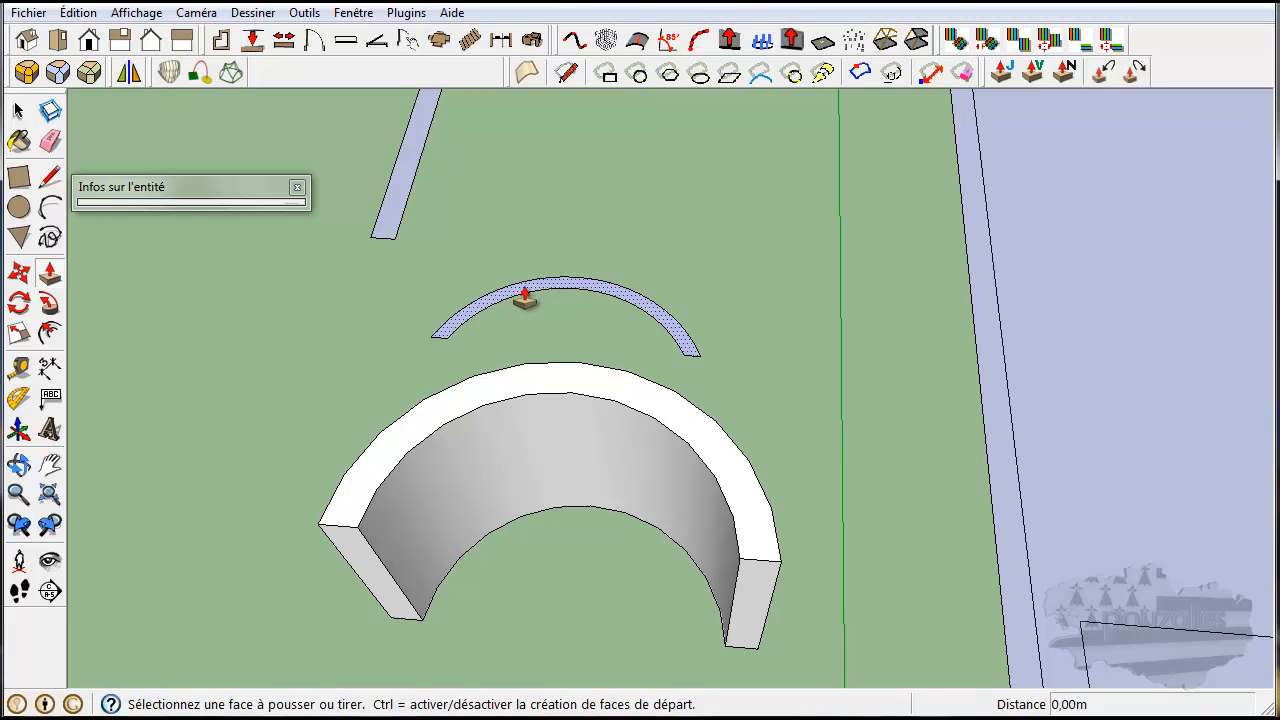
{"action": "left_click_drag", "start_coordinate": [526, 300], "coordinate": [546, 110]}
{"action": "middle_click_drag", "start_coordinate": [749, 277], "coordinate": [803, 517]}
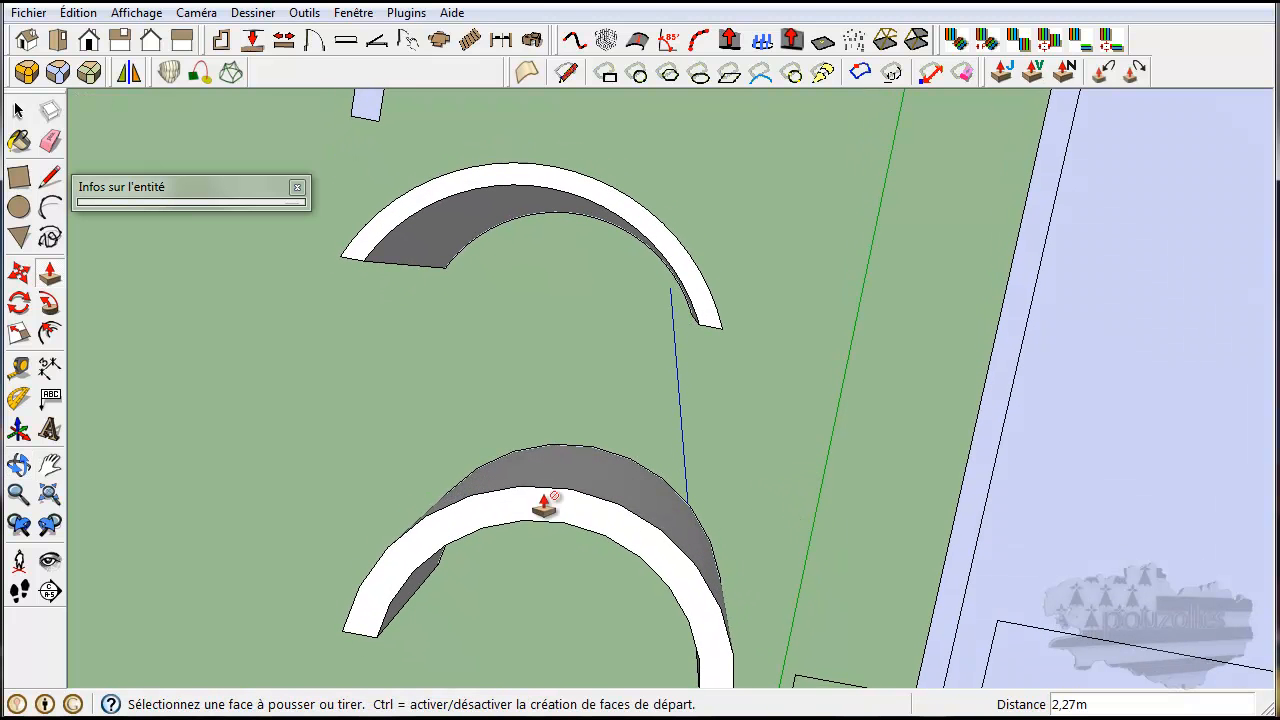
{"action": "scroll", "coordinate": [686, 451], "scroll_direction": "down", "scroll_amount": 3}
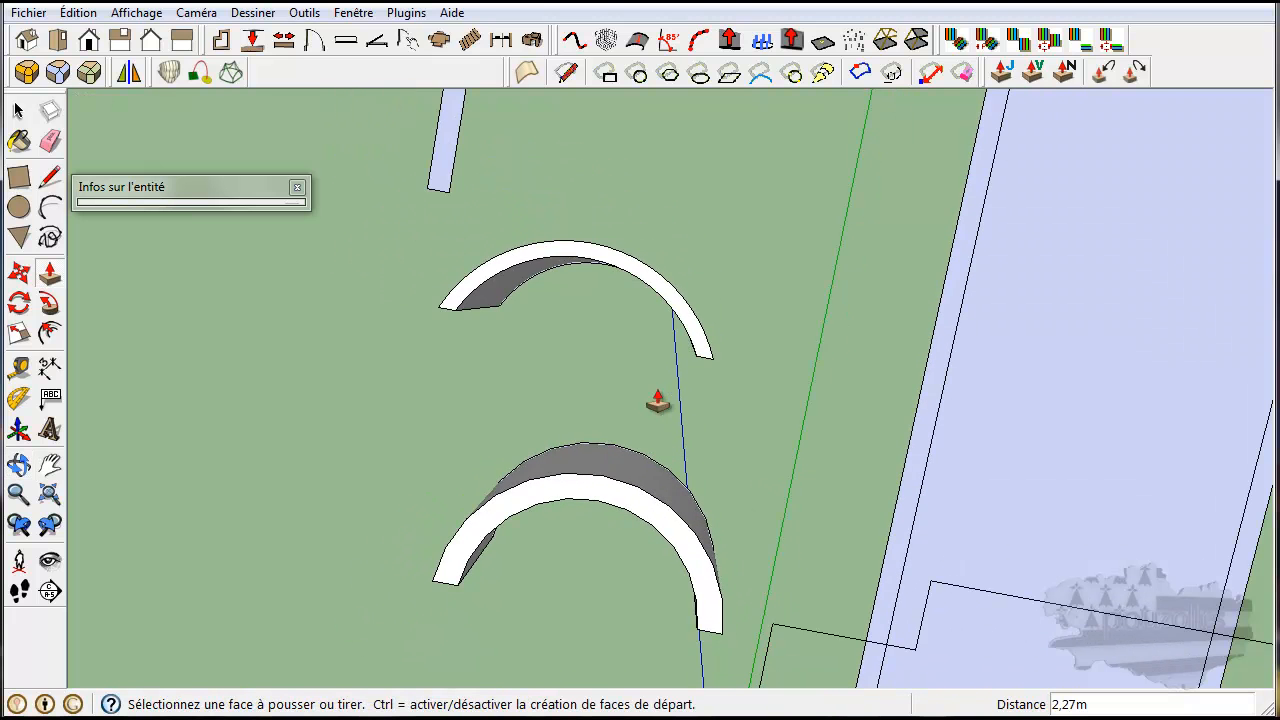
{"action": "left_click", "coordinate": [298, 190]}
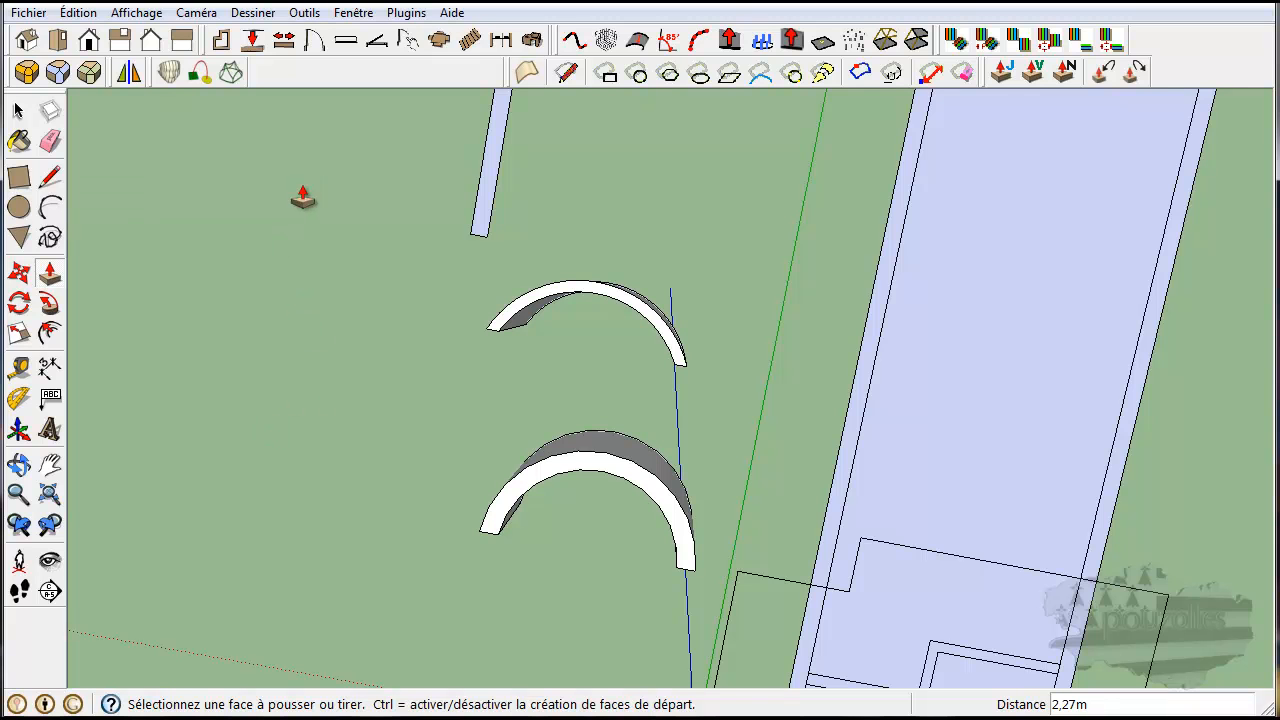
Draw two perpendicular connected lines enclosing the far corner of the long rectangle, from its inner short edge to its inner long edge
{"action": "left_click", "coordinate": [20, 110]}
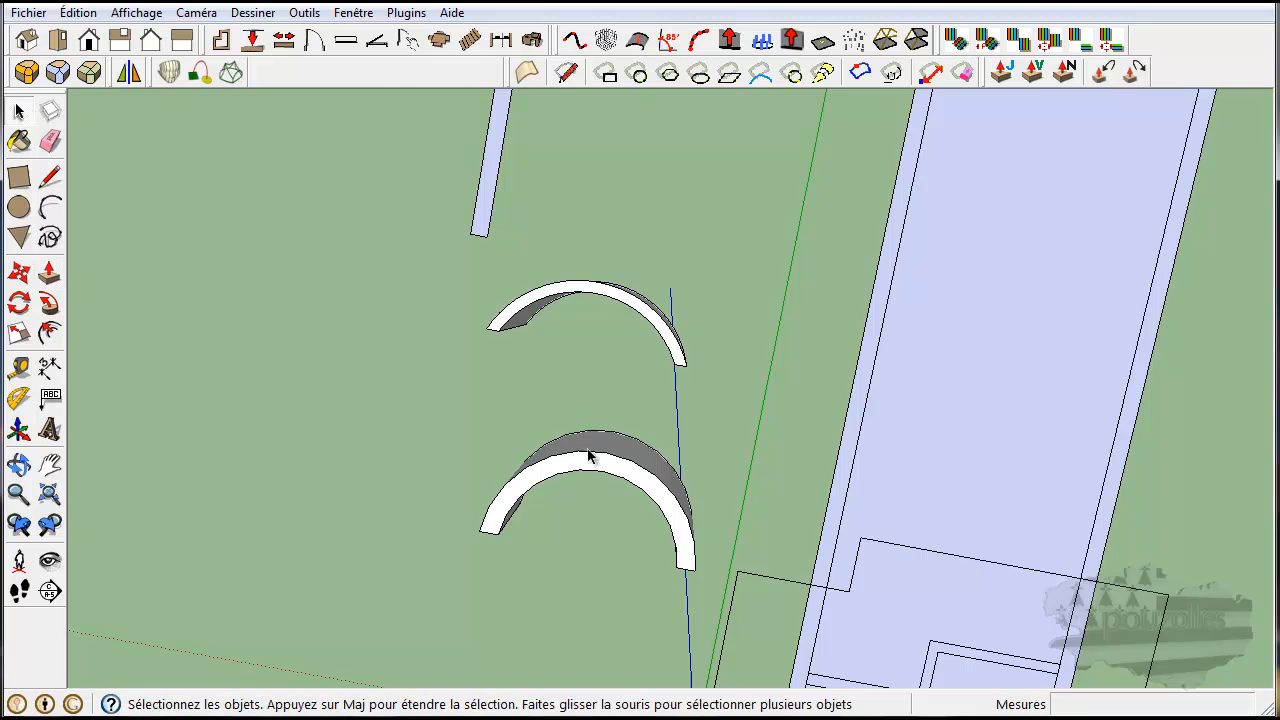
{"action": "scroll", "coordinate": [745, 513], "scroll_direction": "down", "scroll_amount": 5}
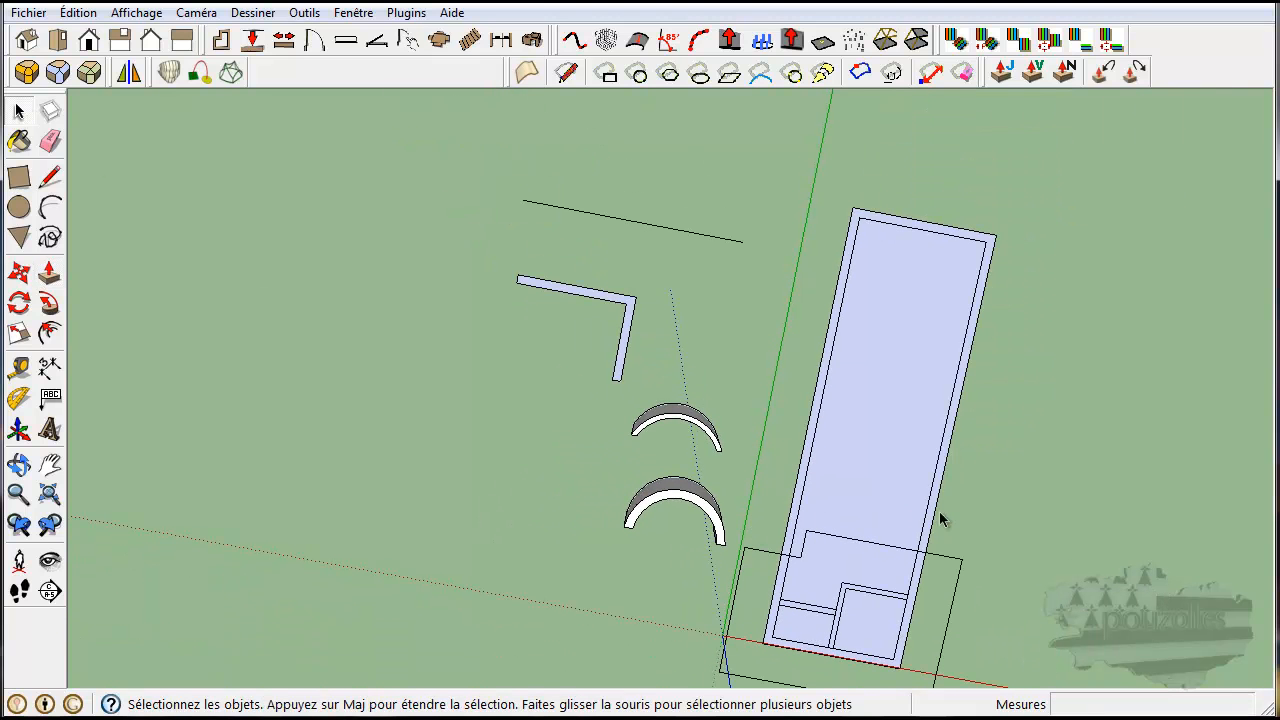
{"action": "mouse_move", "coordinate": [956, 532]}
{"action": "middle_mouse_down"}
{"action": "mouse_move", "coordinate": [994, 503]}
{"action": "mouse_move", "coordinate": [754, 460]}
{"action": "mouse_move", "coordinate": [719, 389]}
{"action": "mouse_move", "coordinate": [857, 291]}
{"action": "mouse_move", "coordinate": [1029, 209]}
{"action": "mouse_move", "coordinate": [719, 354]}
{"action": "middle_mouse_up"}
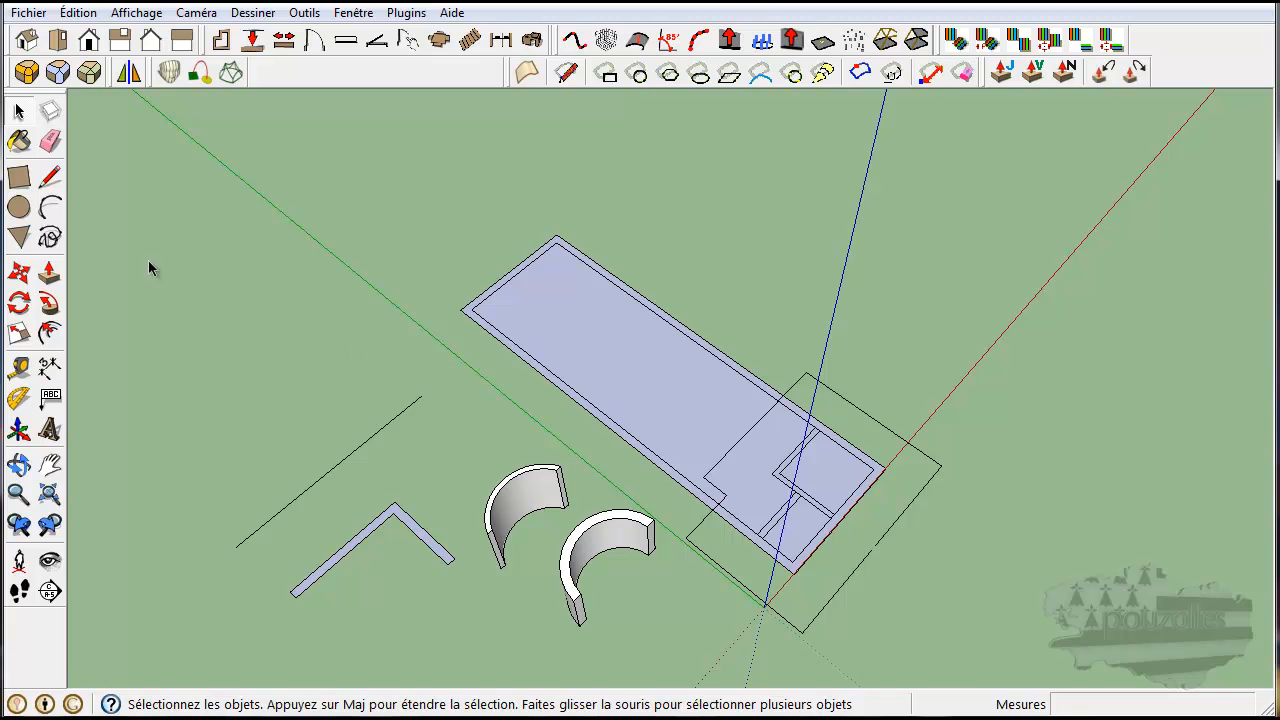
{"action": "left_click", "coordinate": [50, 178]}
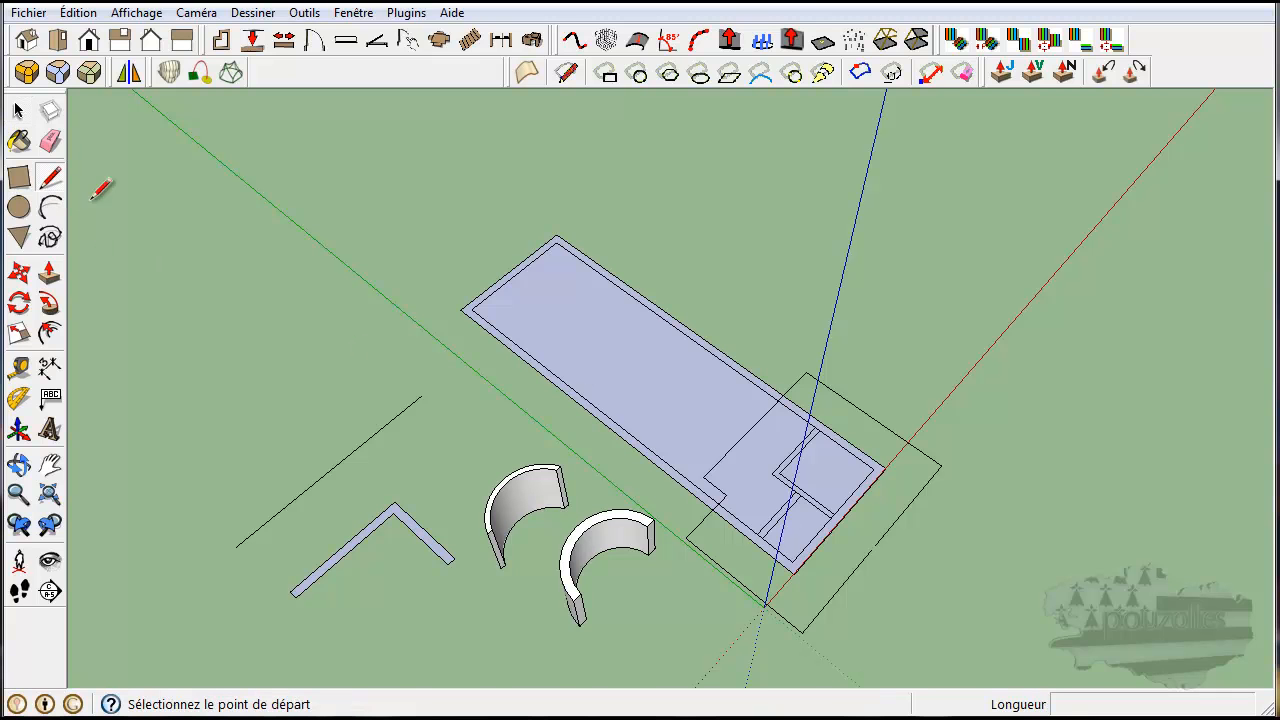
{"action": "left_click", "coordinate": [515, 275]}
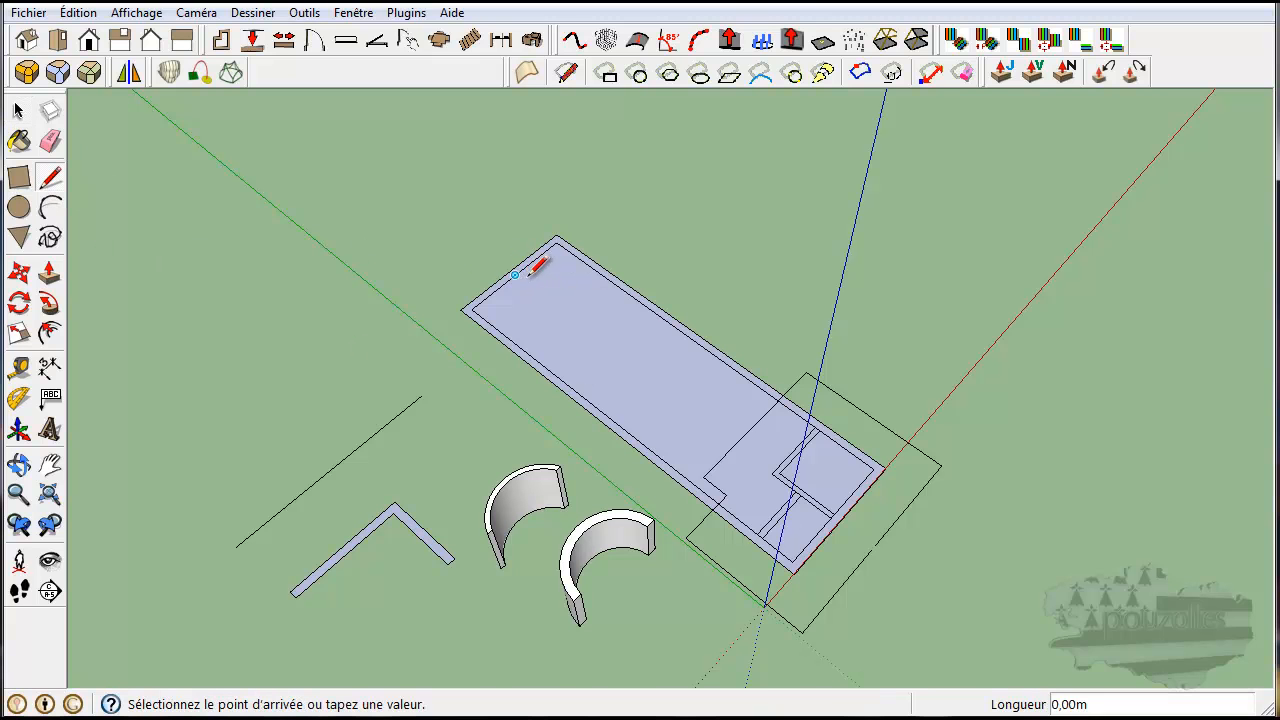
{"action": "left_click", "coordinate": [591, 330]}
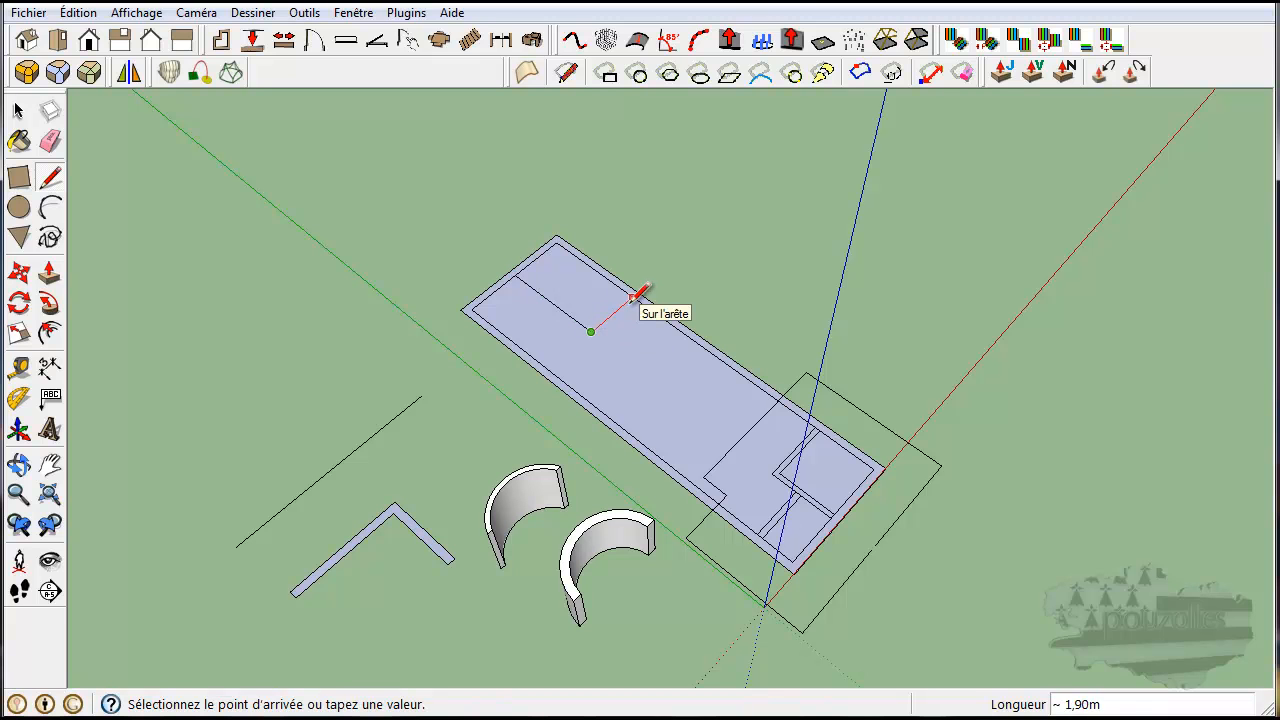
{"action": "left_click", "coordinate": [631, 297]}
Convert the two connected corner lines to walls with the Middle position, a changed thickness and a height of 2.54 m
{"action": "left_click", "coordinate": [18, 111]}
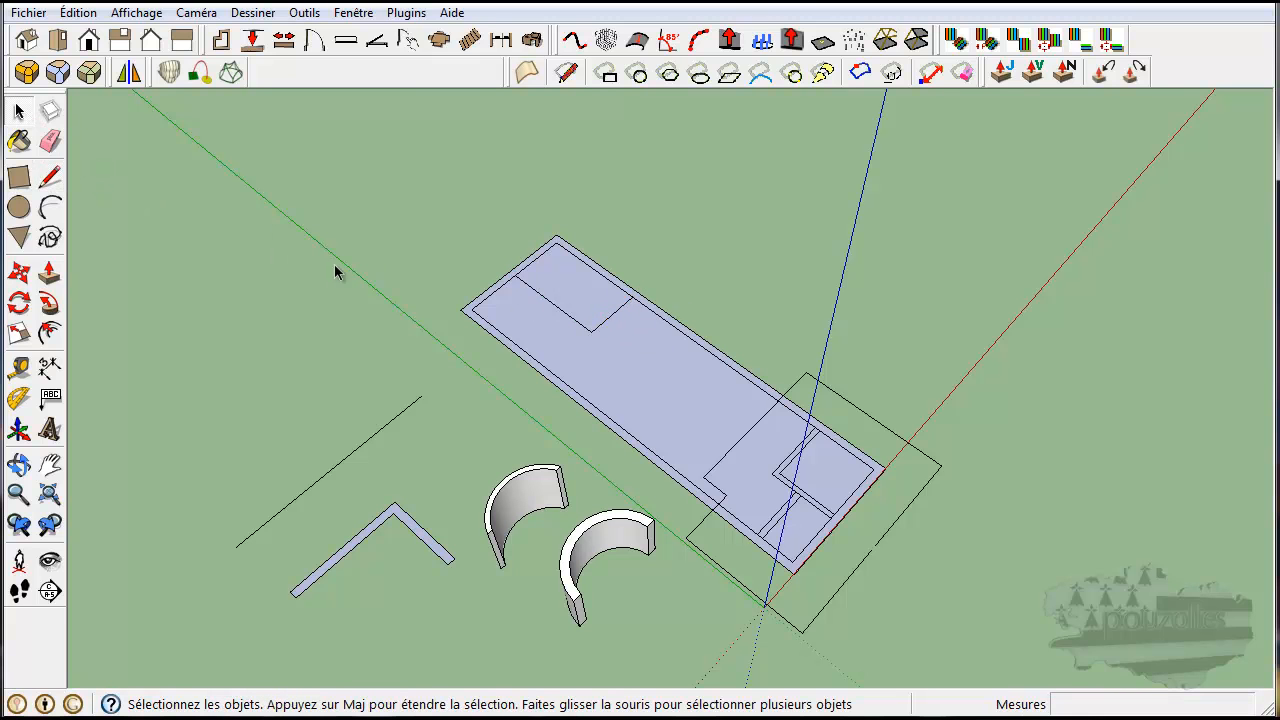
{"action": "left_click", "coordinate": [549, 302]}
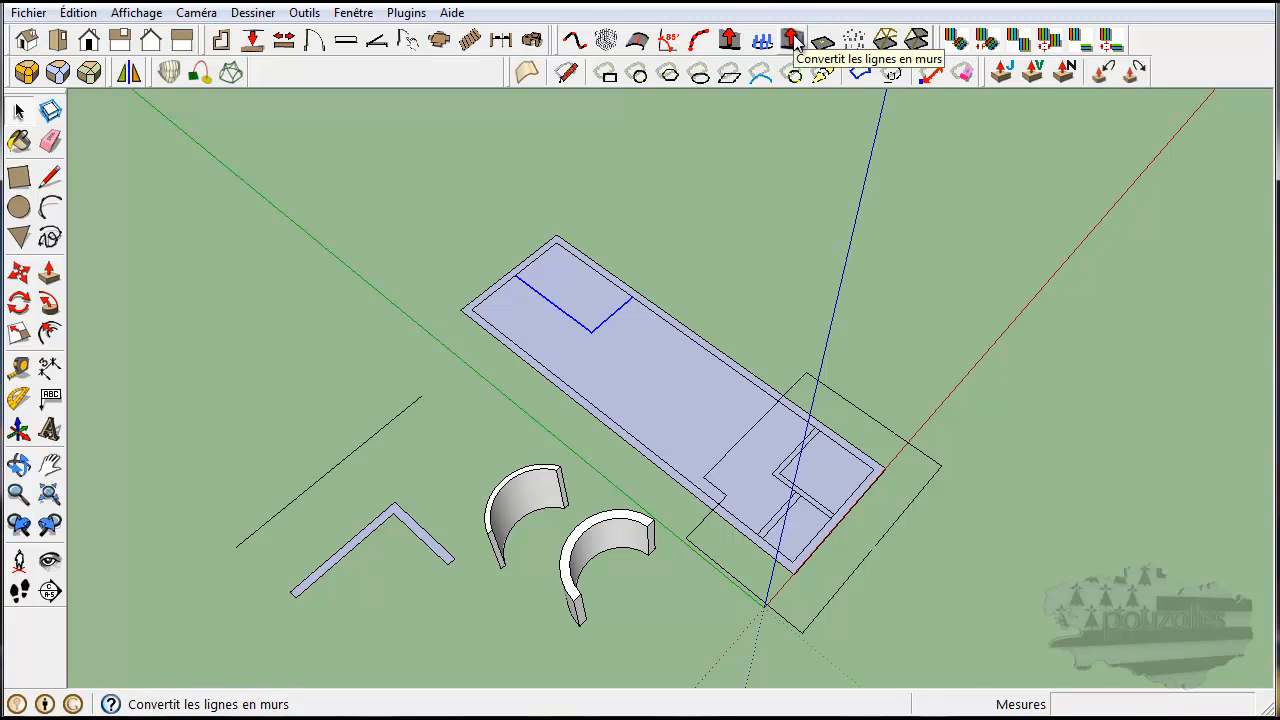
{"action": "left_click", "coordinate": [795, 42]}
{"action": "left_click_drag", "start_coordinate": [630, 274], "coordinate": [312, 252]}
{"action": "left_click_drag", "start_coordinate": [369, 316], "coordinate": [362, 316]}
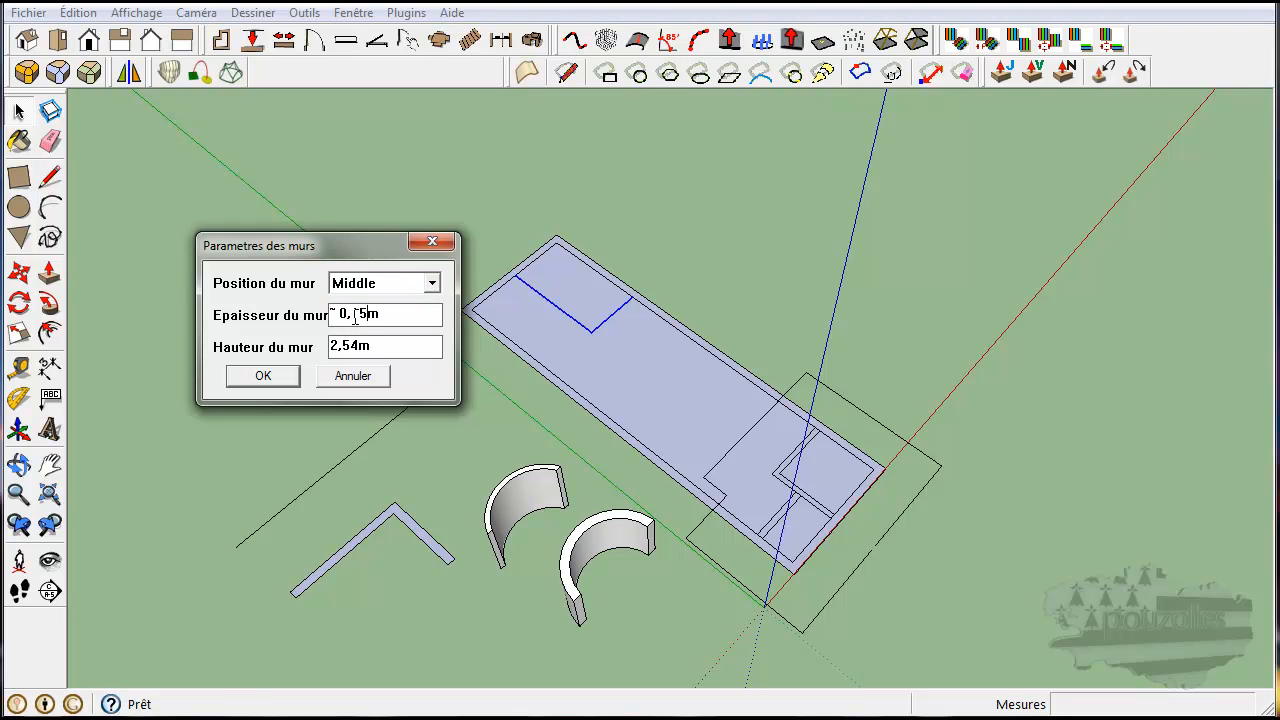
{"action": "left_click", "coordinate": [267, 376]}
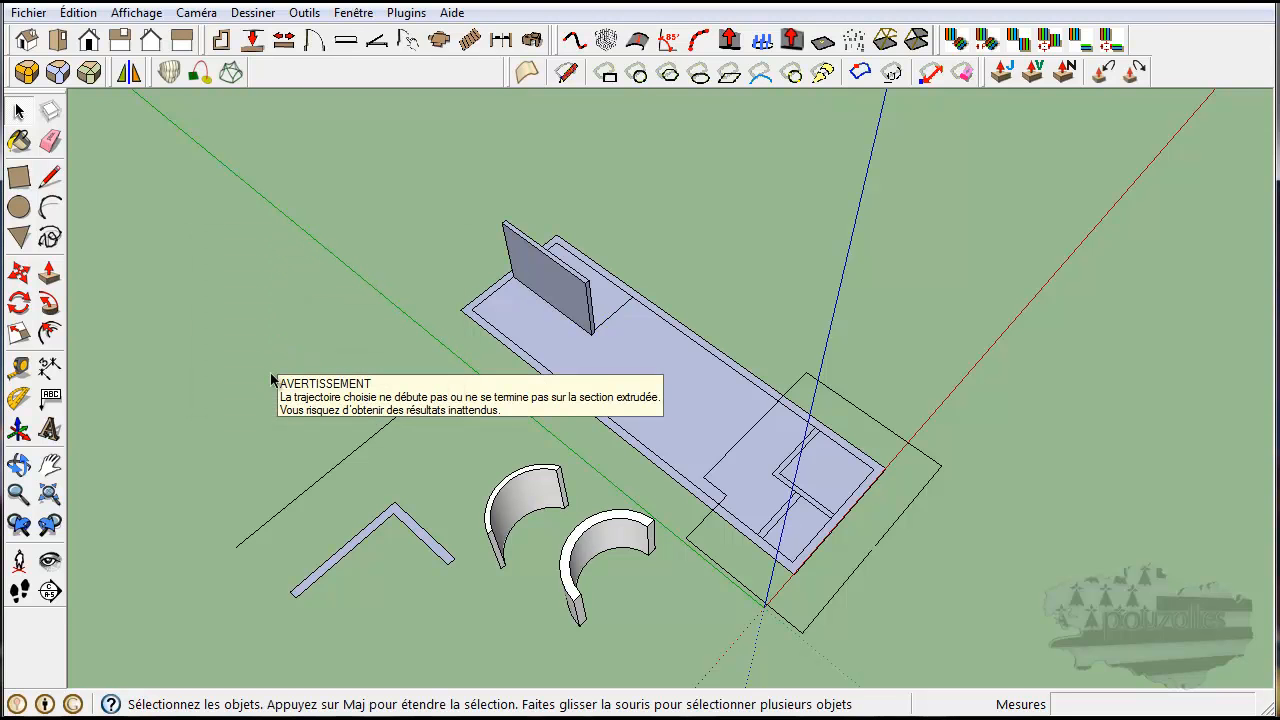
{"action": "middle_click_drag", "start_coordinate": [697, 323], "coordinate": [825, 368]}
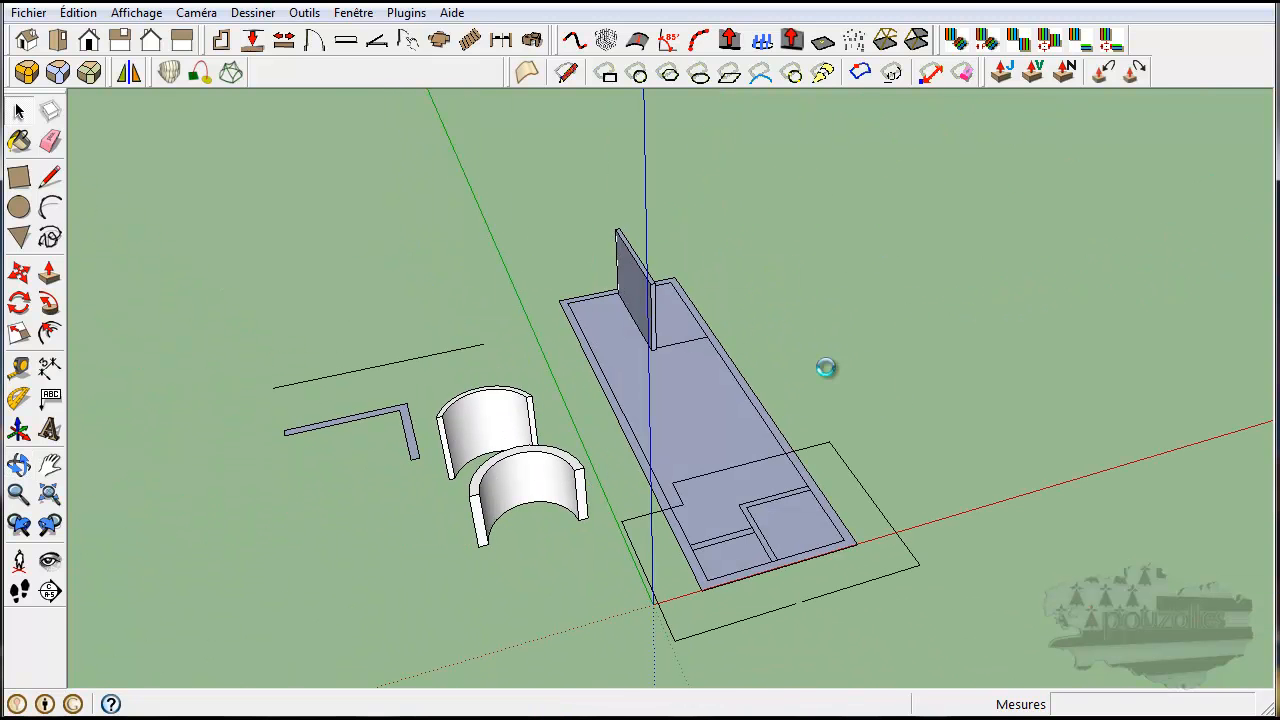